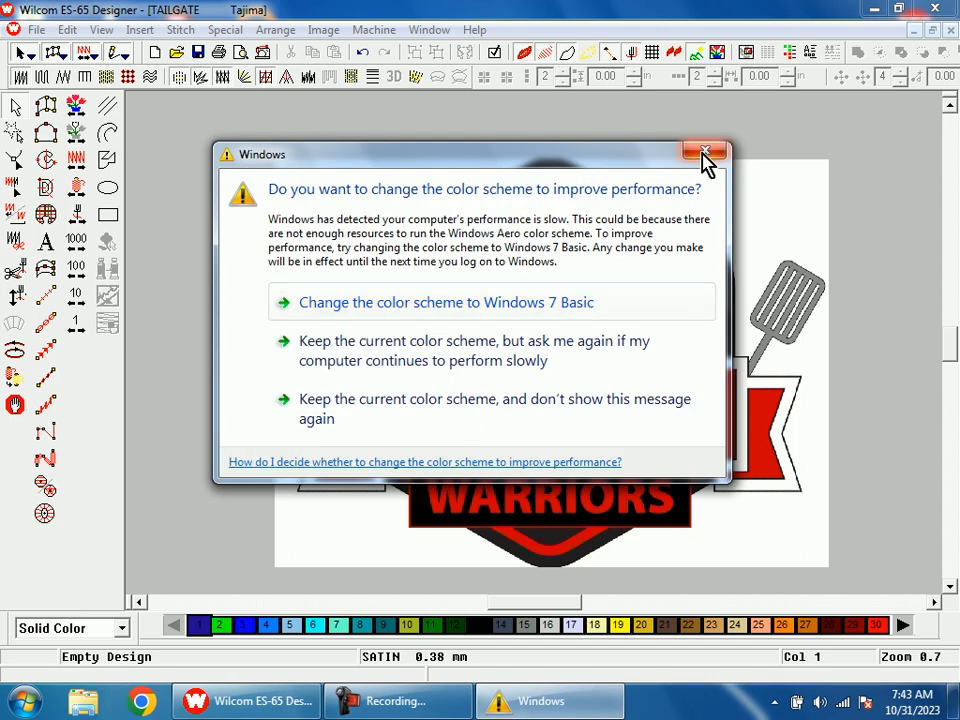
# - Dismiss the Windows color scheme warning and digitize a satin column over the slim black spike beside the bird's shoulder
pyautogui.click(705, 155)
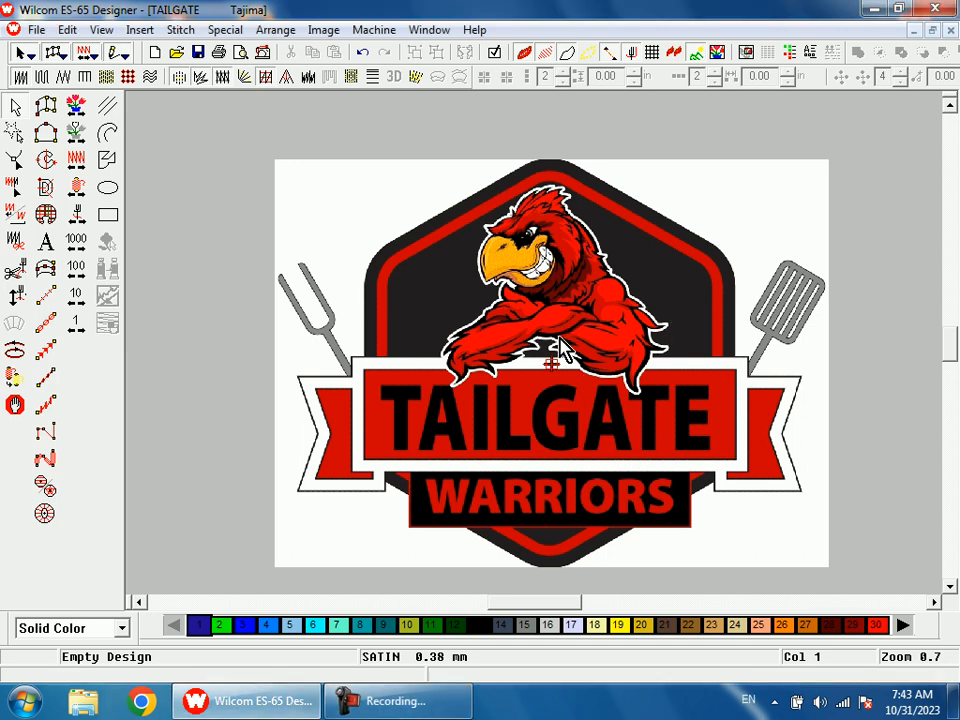
pyautogui.click(609, 423)
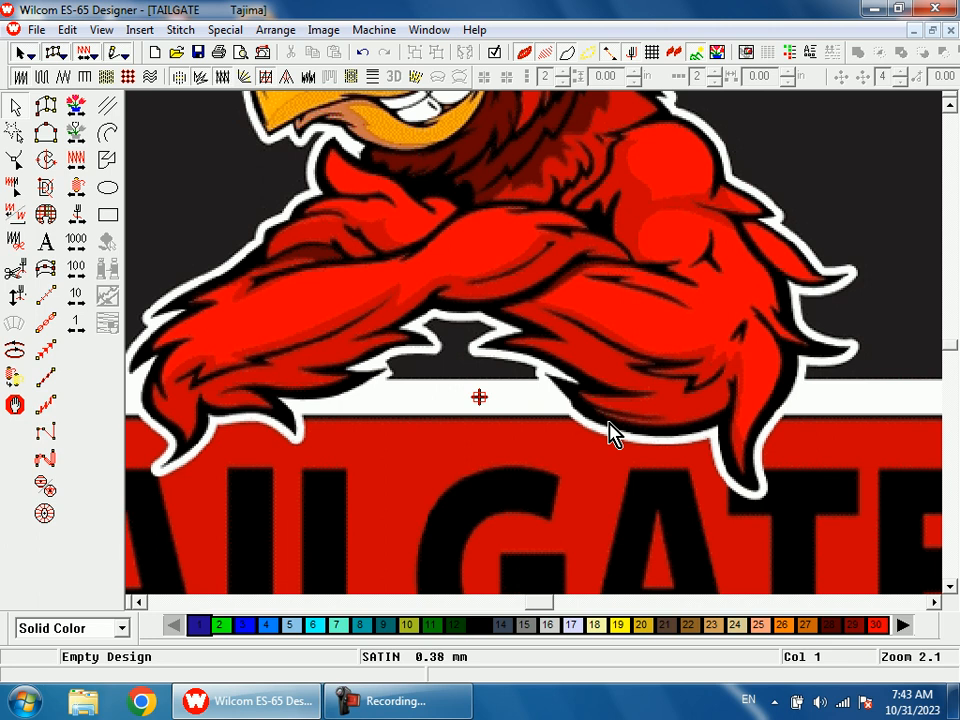
pyautogui.scroll(1, 610, 425)
pyautogui.hotkey('shift', 'z')
pyautogui.press('space')
pyautogui.hotkey('shift', 'z')
pyautogui.press('b')
pyautogui.moveTo(553, 339); pyautogui.dragTo(561, 345)
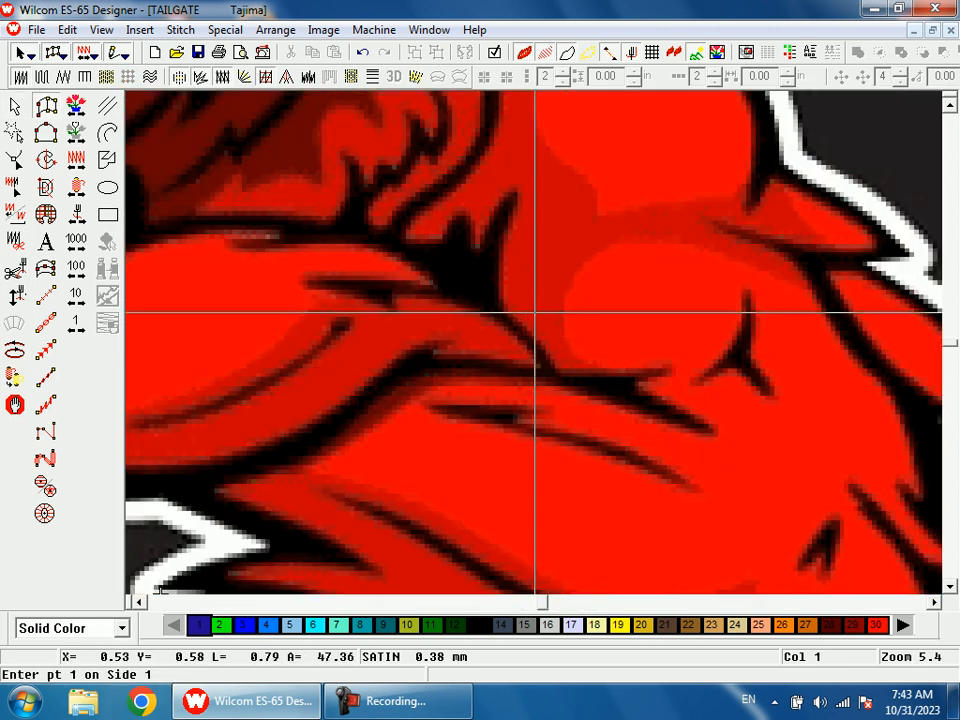
pyautogui.click(494, 287)
pyautogui.click(485, 241)
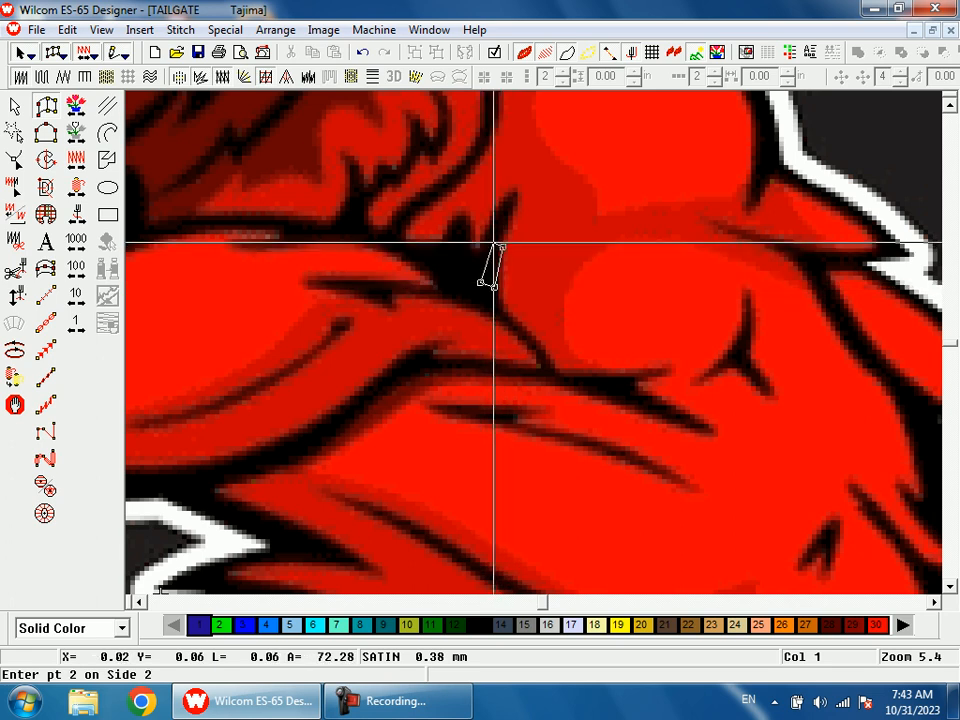
pyautogui.click(503, 245)
pyautogui.click(513, 212)
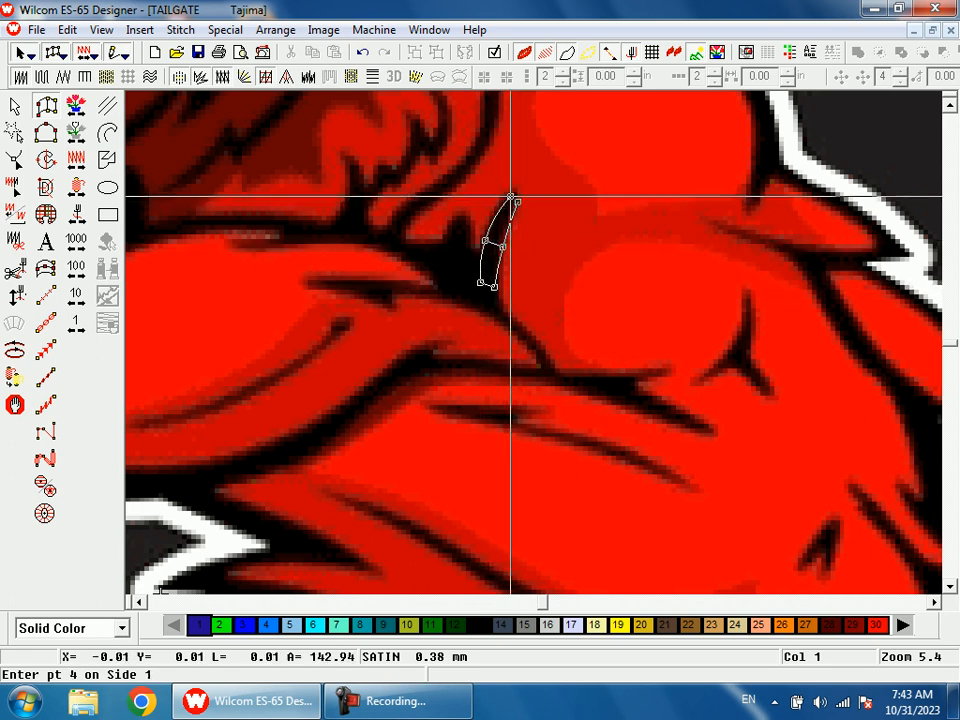
pyautogui.click(510, 199)
pyautogui.press('Return')
# - Digitize a second satin column over the shorter, wider black spike just left of the first one
pyautogui.click(473, 216)
pyautogui.click(461, 216)
pyautogui.click(446, 232)
pyautogui.click(471, 238)
pyautogui.click(452, 266)
pyautogui.click(444, 253)
pyautogui.press('Return')
# - Digitize a curved satin column along the short black crease on the upper arm, left of the two spikes
pyautogui.hotkey('shift', 'z')
pyautogui.press('b')
pyautogui.click(461, 349)
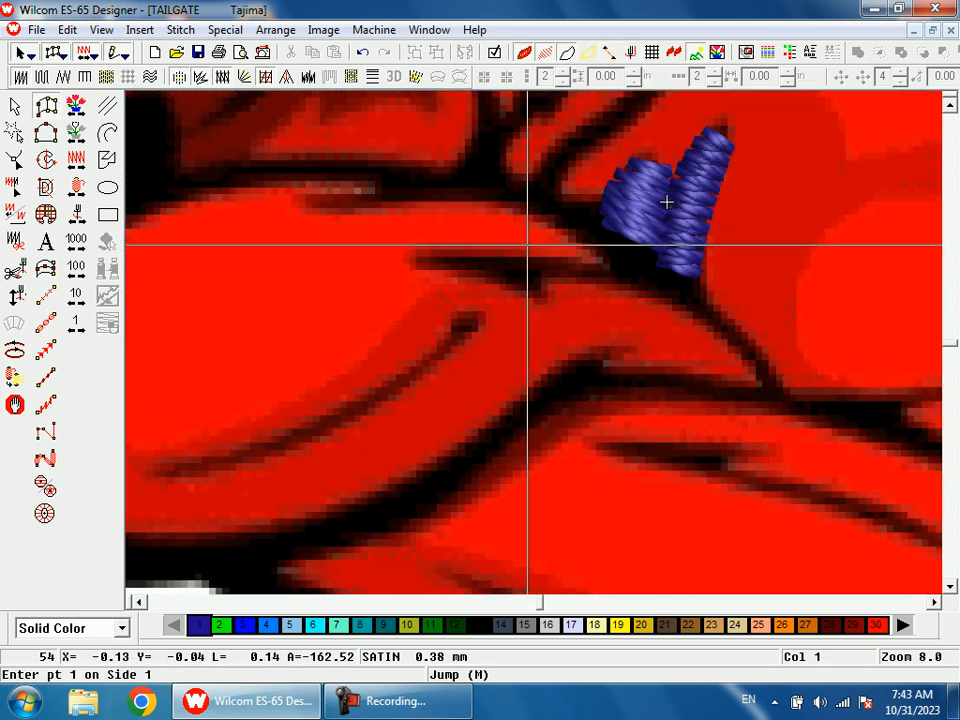
pyautogui.click(415, 267)
pyautogui.click(415, 258)
pyautogui.click(464, 272)
pyautogui.click(467, 253)
pyautogui.click(505, 281)
pyautogui.click(510, 258)
pyautogui.click(540, 306)
pyautogui.click(552, 296)
pyautogui.press('Return')
# - Digitize a curved satin column from the crease's right end along the black line down to the elbow fold
pyautogui.click(540, 281)
pyautogui.click(526, 265)
pyautogui.click(631, 289)
pyautogui.click(637, 273)
pyautogui.click(732, 345)
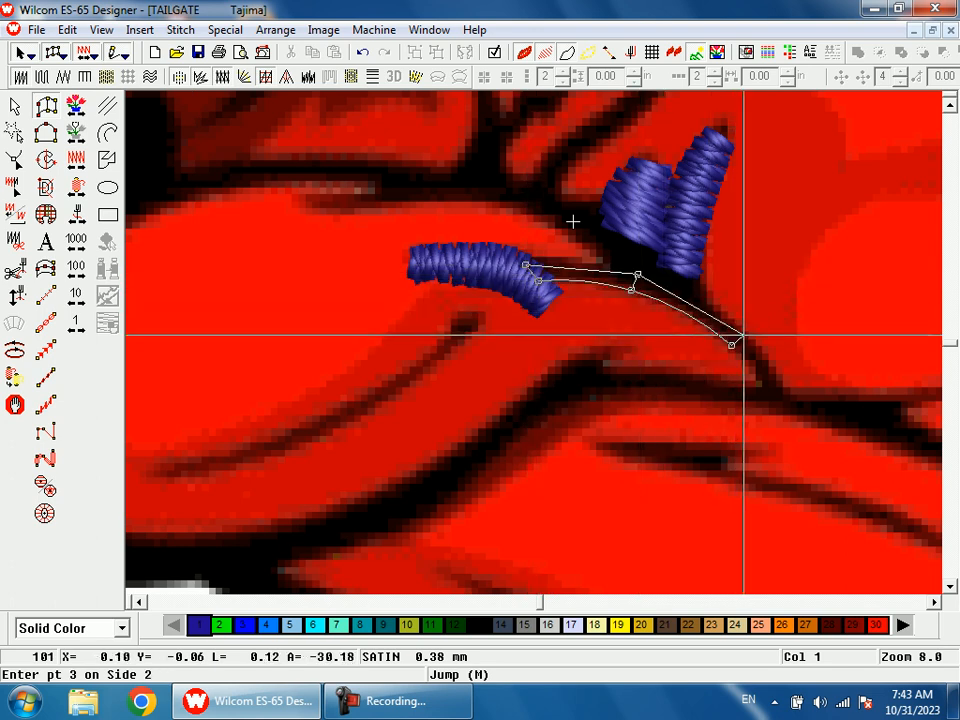
pyautogui.click(749, 331)
pyautogui.click(765, 393)
pyautogui.click(782, 393)
pyautogui.press('Return')
# - Hide the stitches so that only the outlines of the digitized columns show around the shoulder spikes
pyautogui.hotkey('shift', 'z')
pyautogui.hotkey('shift', 'z')
pyautogui.press('b')
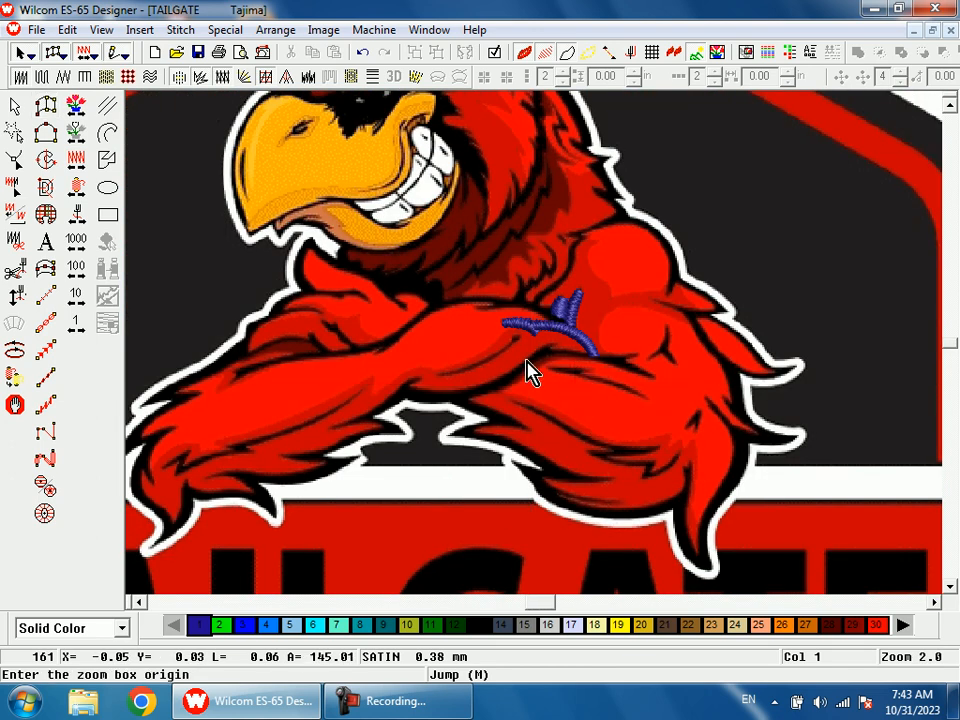
pyautogui.moveTo(508, 292); pyautogui.dragTo(598, 380)
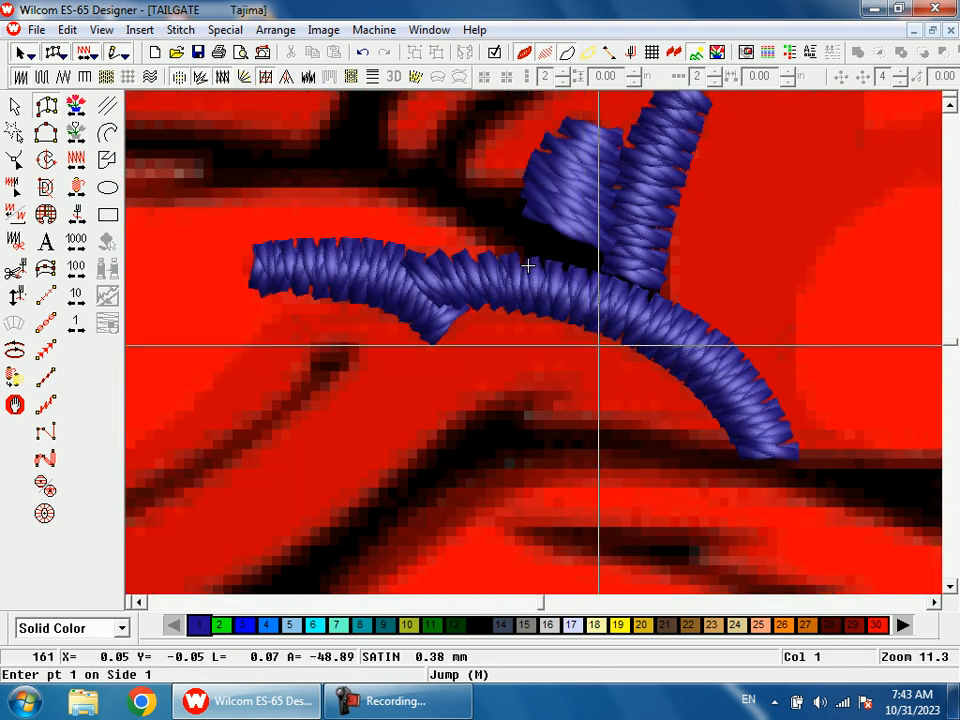
pyautogui.press('s')
# - Digitize a tapering satin column over the black area below the spikes, extending left along the arm's upper edge
pyautogui.click(650, 318)
pyautogui.click(670, 298)
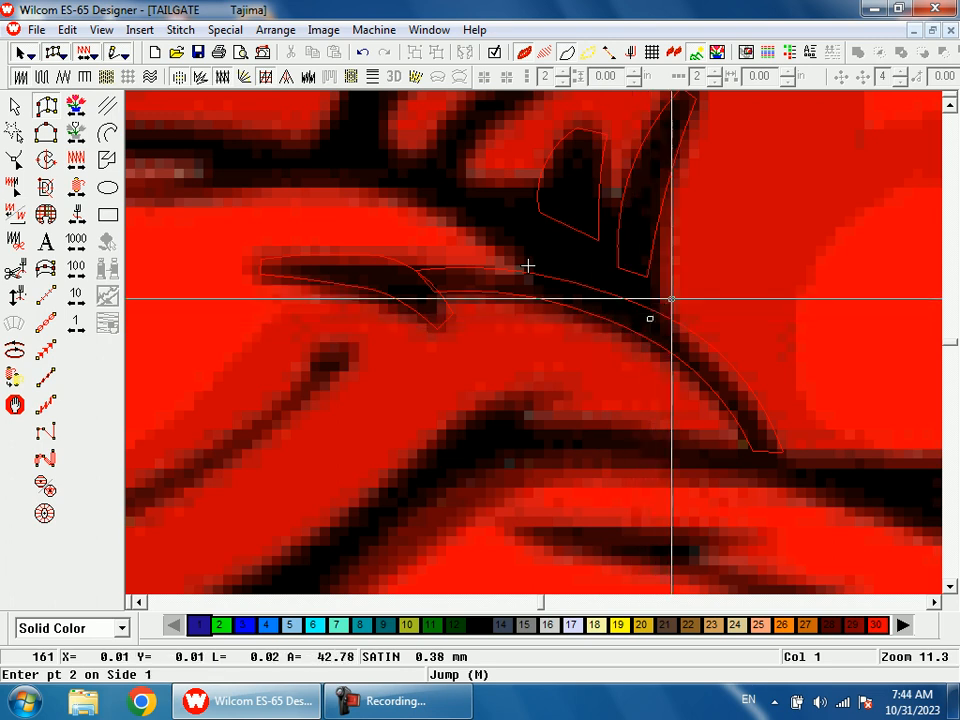
pyautogui.click(598, 298)
pyautogui.click(642, 246)
pyautogui.click(533, 263)
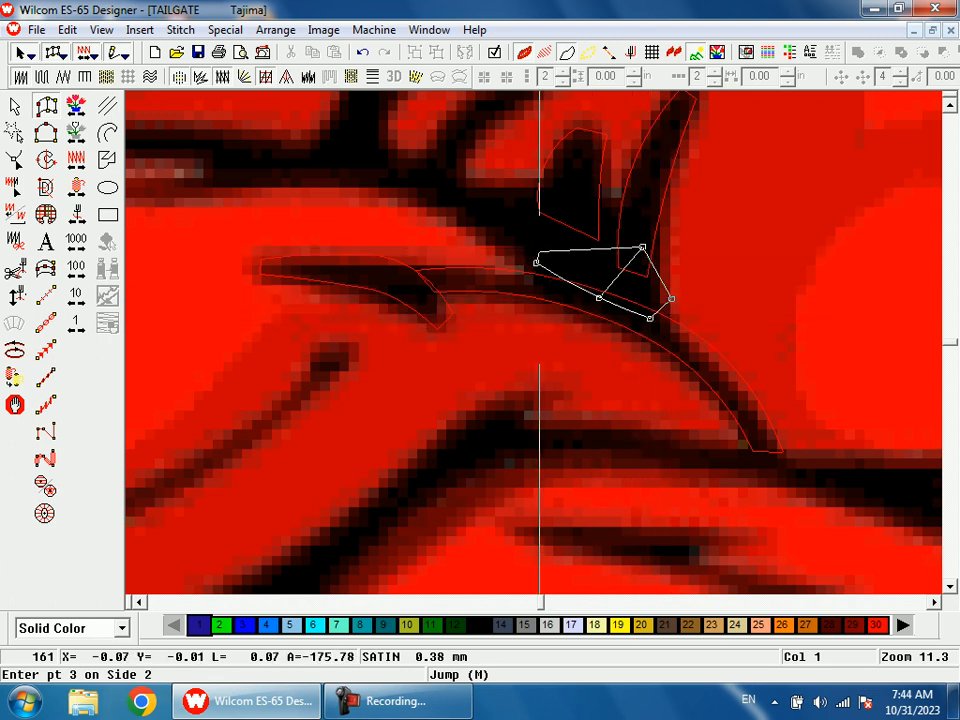
pyautogui.click(557, 204)
pyautogui.rightClick(449, 214)
pyautogui.rightClick(461, 182)
pyautogui.rightClick(646, 408)
pyautogui.rightClick(648, 382)
pyautogui.rightClick(437, 421)
pyautogui.press('Return')
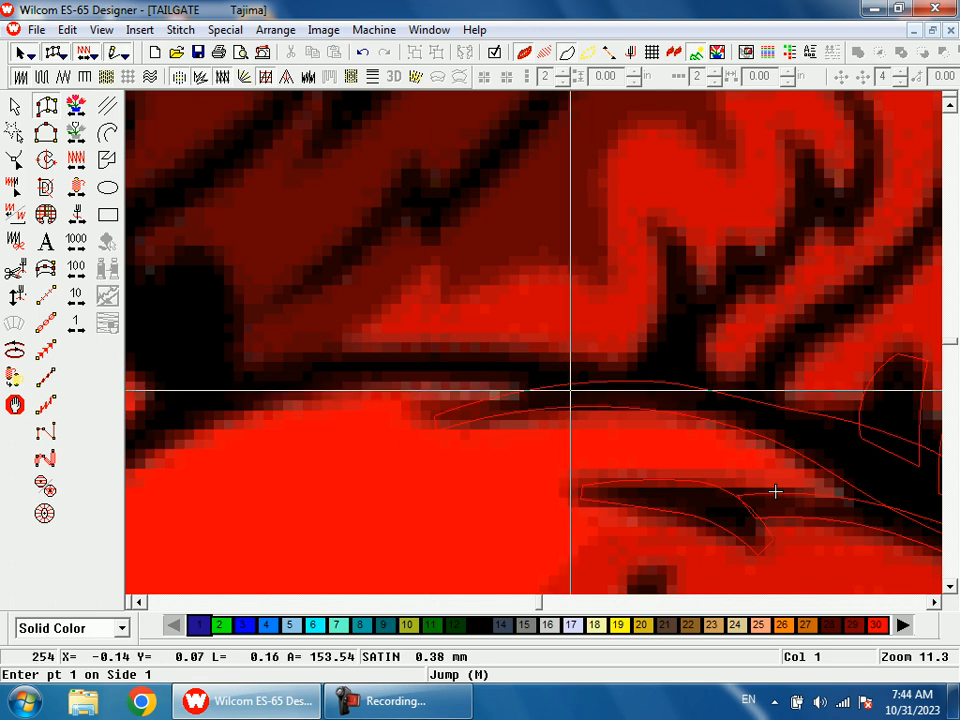
# - Start a satin column around the hooked upper end of the long black line left of the shoulder
pyautogui.hotkey('shift', 'z')
pyautogui.hotkey('shift', 'z')
pyautogui.press('b')
pyautogui.moveTo(570, 293); pyautogui.dragTo(622, 398)
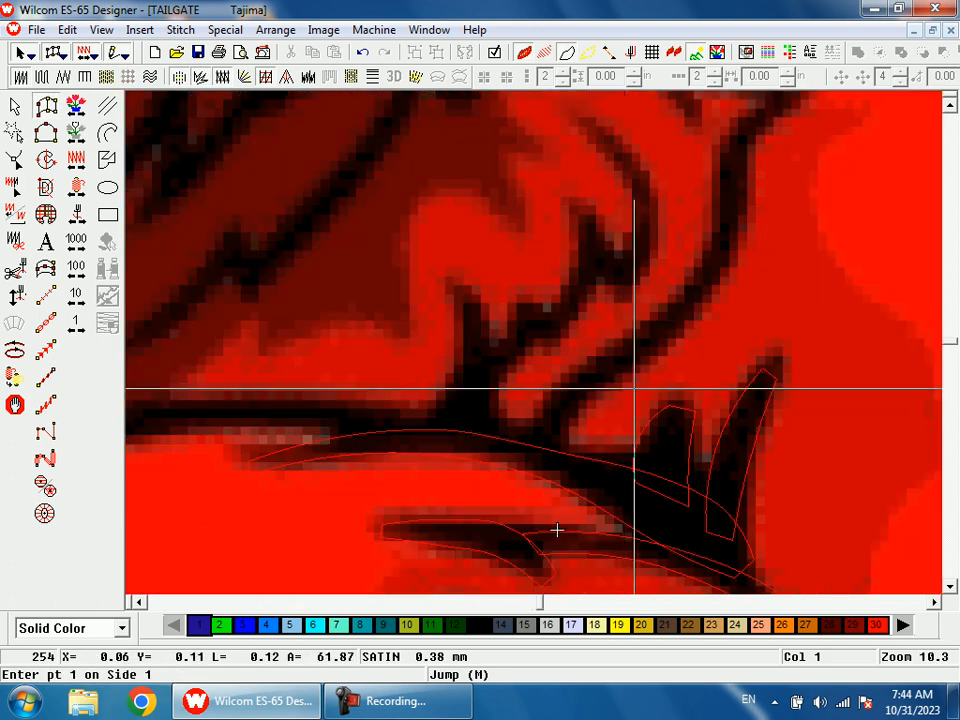
pyautogui.scroll(1, 650, 370)
pyautogui.click(707, 188)
pyautogui.rightClick(711, 199)
pyautogui.click(736, 180)
pyautogui.click(736, 202)
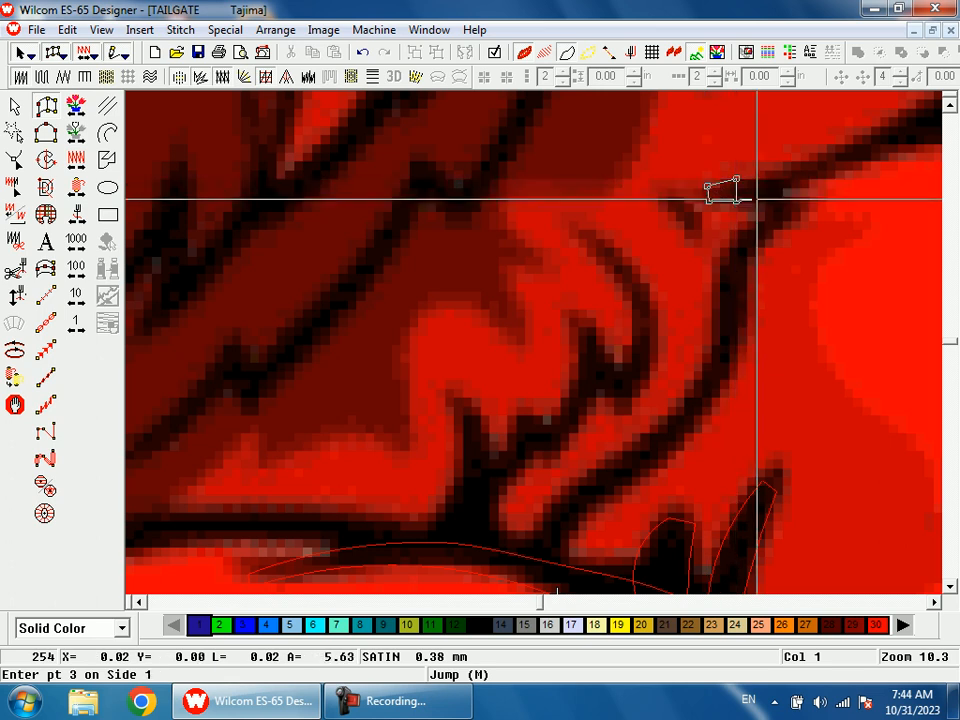
pyautogui.click(766, 185)
pyautogui.click(767, 208)
pyautogui.click(782, 210)
pyautogui.click(760, 216)
pyautogui.click(765, 237)
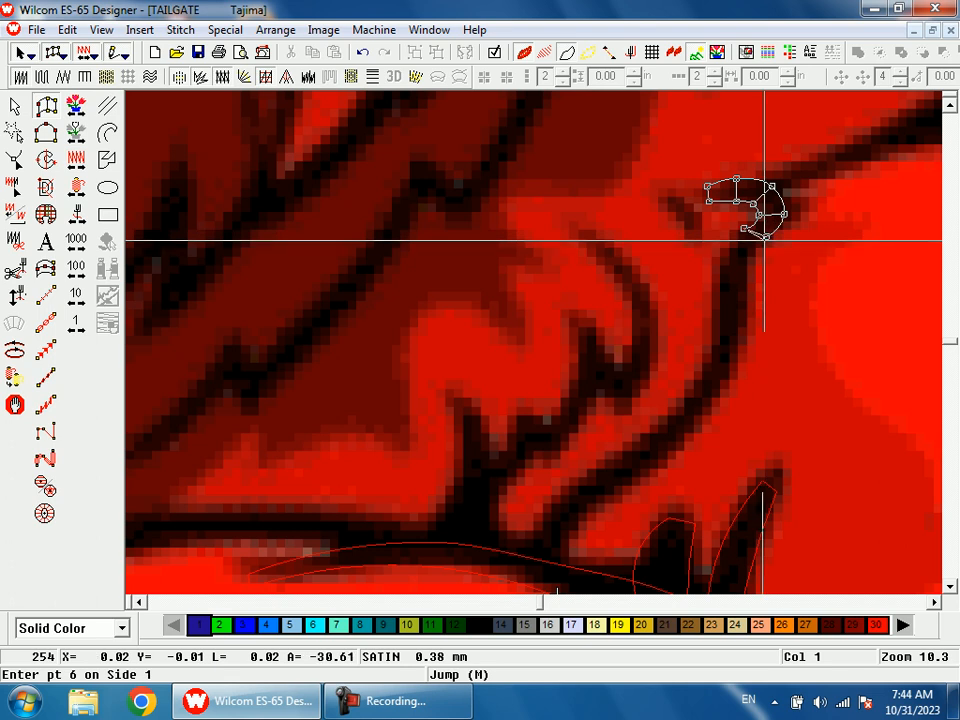
# - Continue the column down the long curved black line to the arm's upper edge and complete it
pyautogui.click(722, 261)
pyautogui.click(745, 261)
pyautogui.click(717, 323)
pyautogui.click(745, 324)
pyautogui.click(699, 377)
pyautogui.click(722, 382)
pyautogui.click(652, 431)
pyautogui.click(668, 447)
pyautogui.click(585, 484)
pyautogui.click(605, 492)
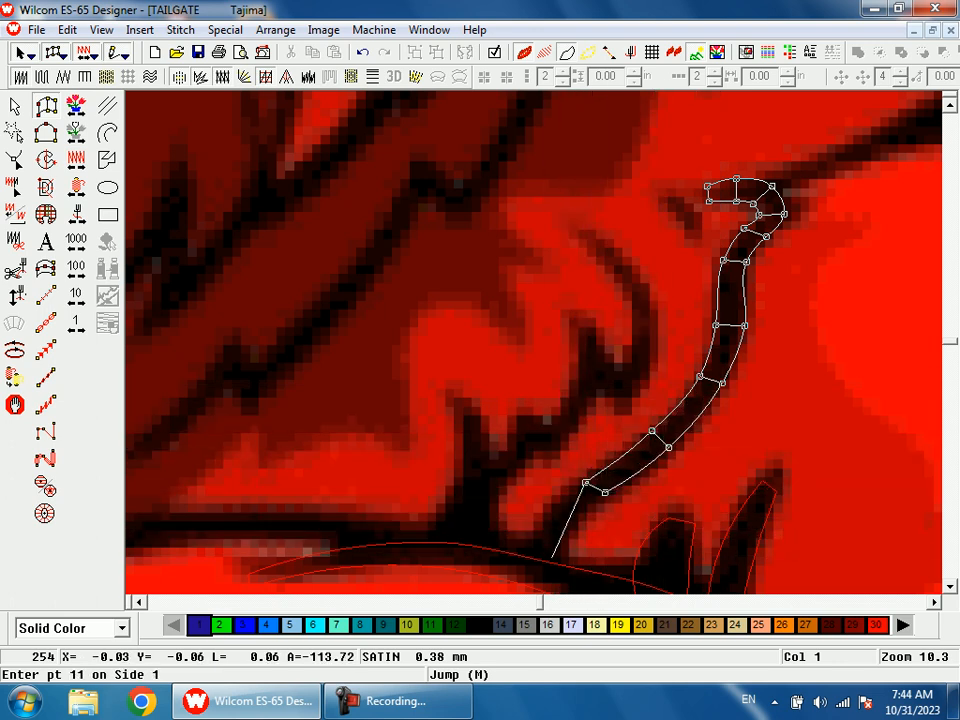
pyautogui.click(531, 563)
pyautogui.click(561, 563)
pyautogui.press('Return')
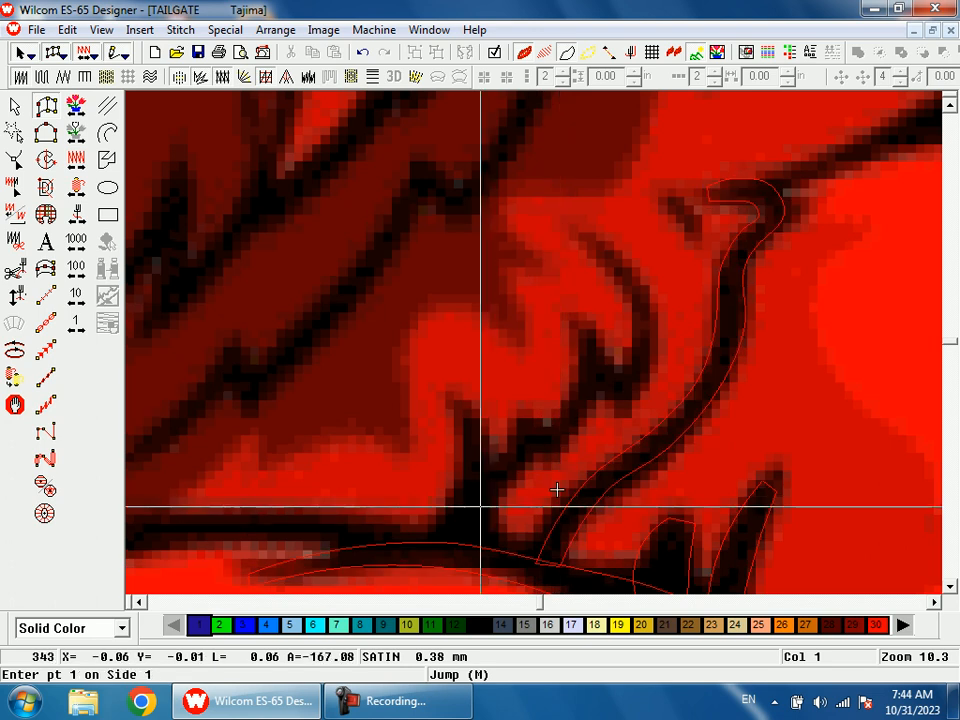
pyautogui.click(481, 546)
pyautogui.click(445, 546)
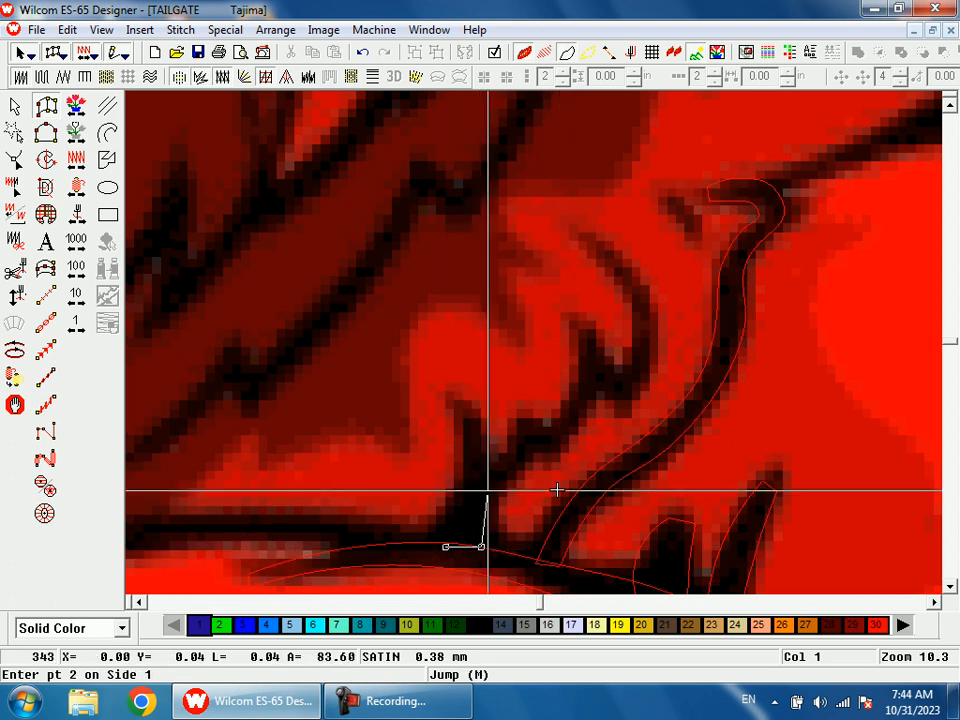
pyautogui.press('Escape')
# - Digitize a satin column along the curved black feather line left of the long column, ending at its hooked bottom
pyautogui.click(577, 237)
pyautogui.click(592, 224)
pyautogui.click(613, 278)
pyautogui.click(632, 265)
pyautogui.click(631, 321)
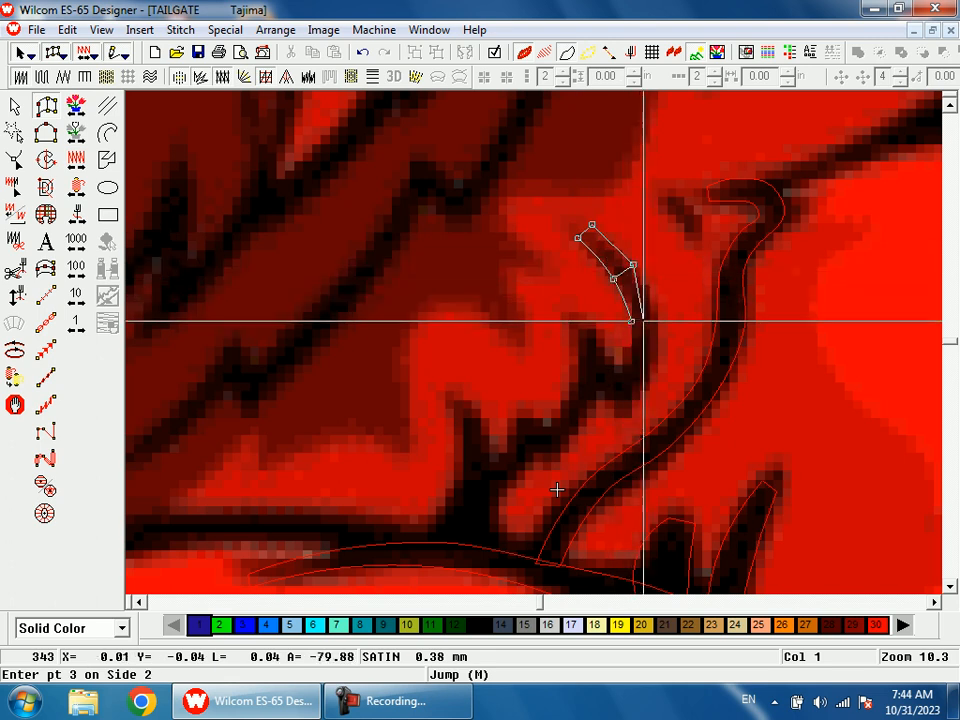
pyautogui.click(655, 318)
pyautogui.click(621, 367)
pyautogui.click(623, 403)
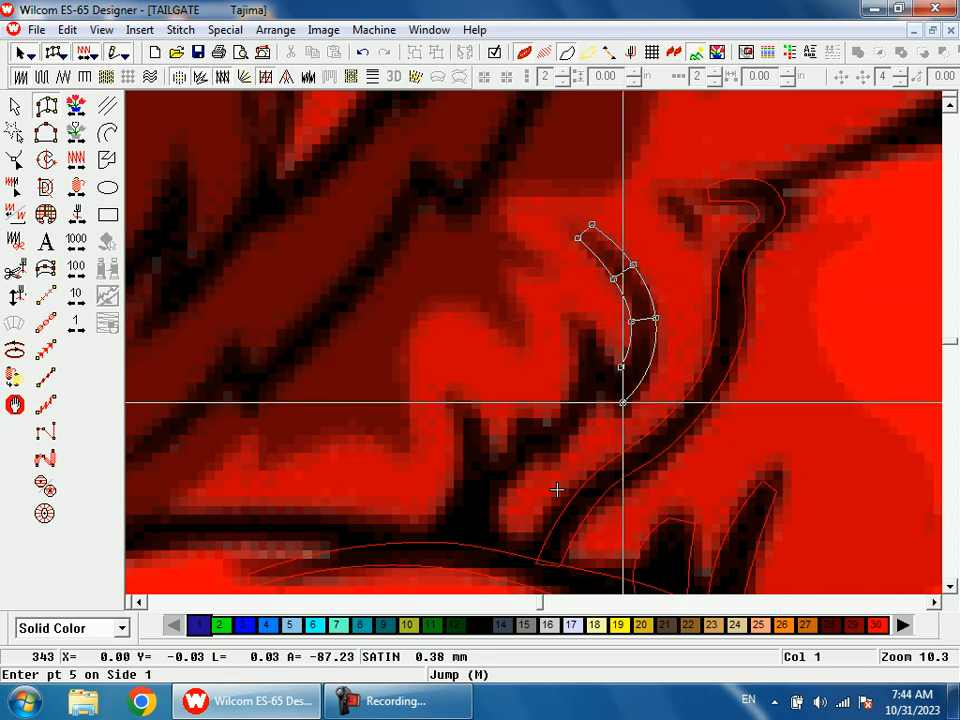
pyautogui.click(591, 386)
pyautogui.press('Return')
# - Digitize a satin column along the zigzag black feather line, from the hooked line down to the leftmost spike
pyautogui.click(589, 322)
pyautogui.click(575, 322)
pyautogui.click(579, 354)
pyautogui.click(589, 406)
pyautogui.click(567, 398)
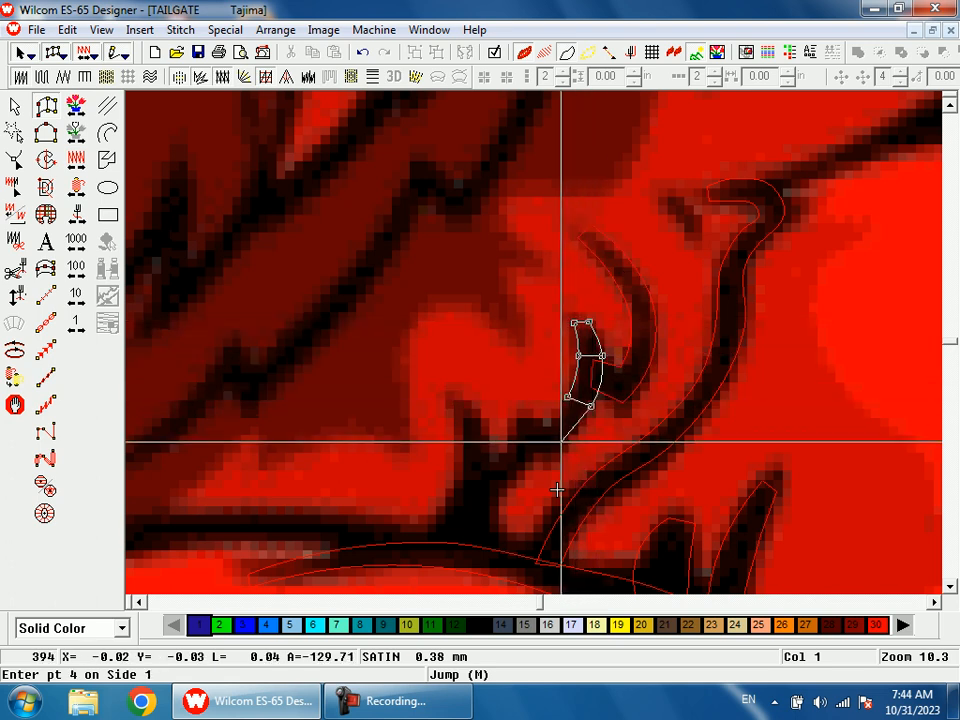
pyautogui.click(548, 420)
pyautogui.click(557, 446)
pyautogui.click(534, 446)
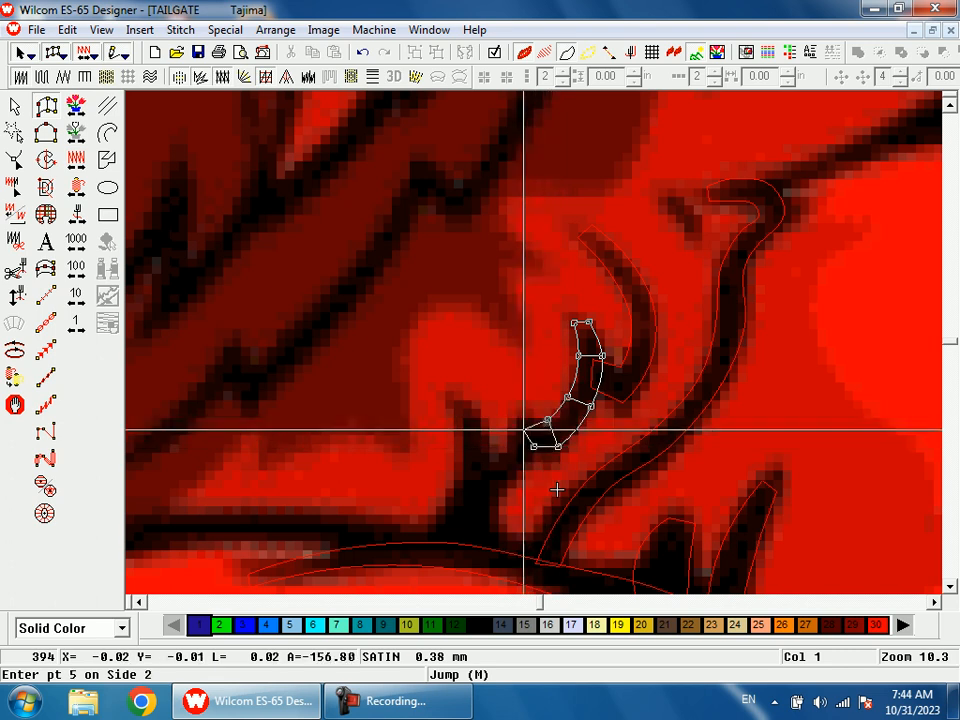
pyautogui.click(521, 425)
pyautogui.click(515, 476)
pyautogui.click(504, 457)
pyautogui.click(490, 493)
pyautogui.click(486, 472)
pyautogui.press('Return')
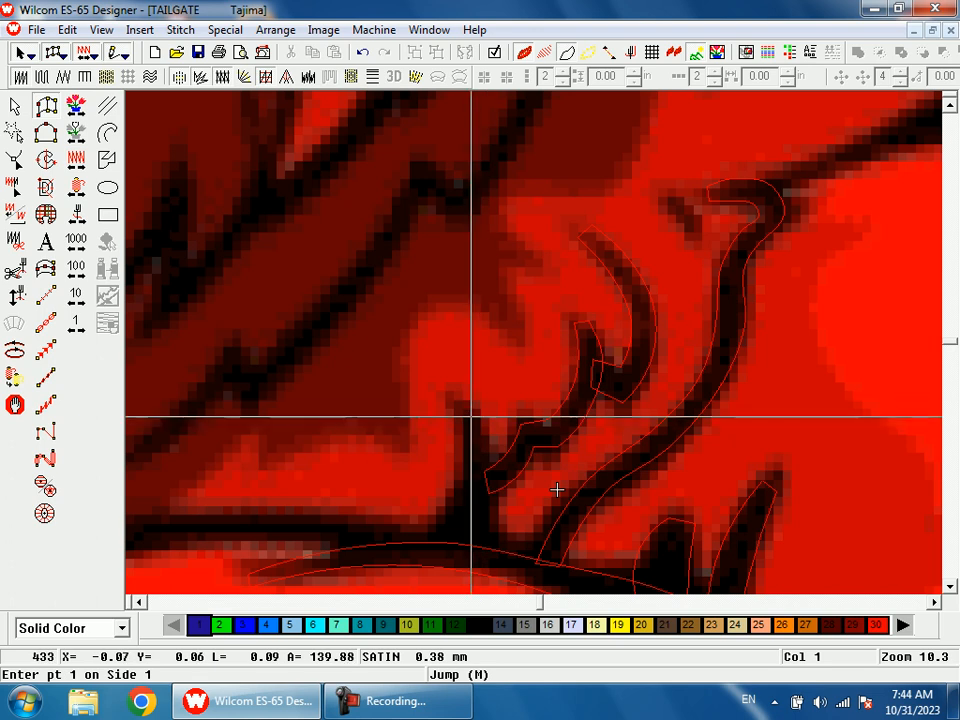
# - Digitize a widening satin column over the leftmost black spike down to the arm's upper edge
pyautogui.click(465, 396)
pyautogui.click(453, 403)
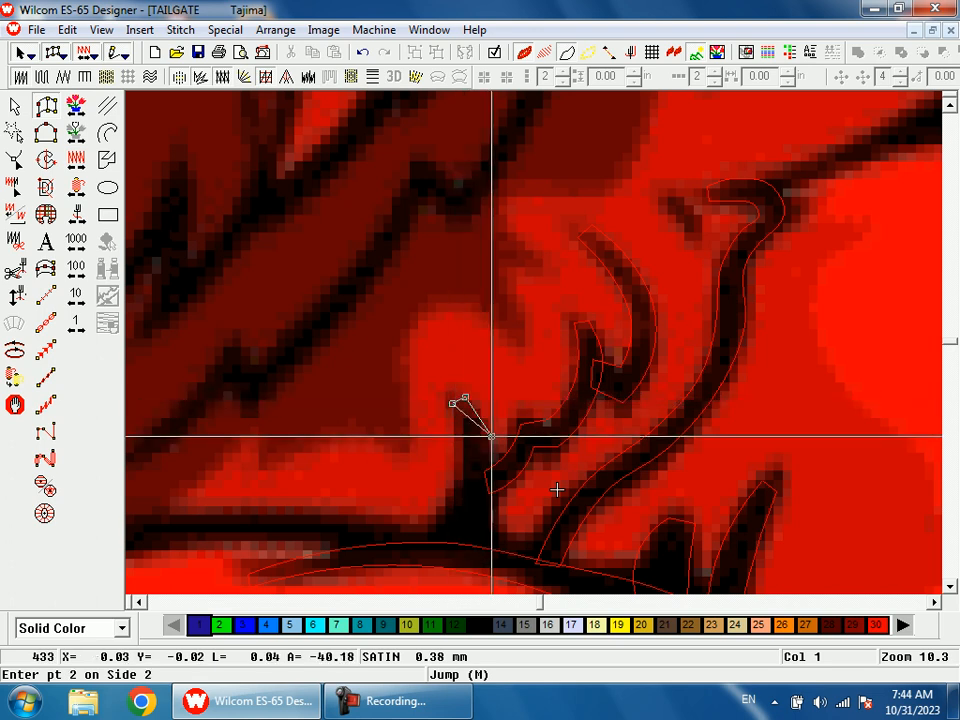
pyautogui.click(465, 438)
pyautogui.click(497, 487)
pyautogui.click(457, 486)
pyautogui.click(484, 550)
pyautogui.click(438, 543)
pyautogui.press('Return')
# - Start a satin column along the forearm's upper black outline, running left from the leftmost spike's base
pyautogui.hotkey('shift', 'z')
pyautogui.hotkey('shift', 'z')
pyautogui.press('b')
pyautogui.moveTo(447, 312); pyautogui.dragTo(525, 459)
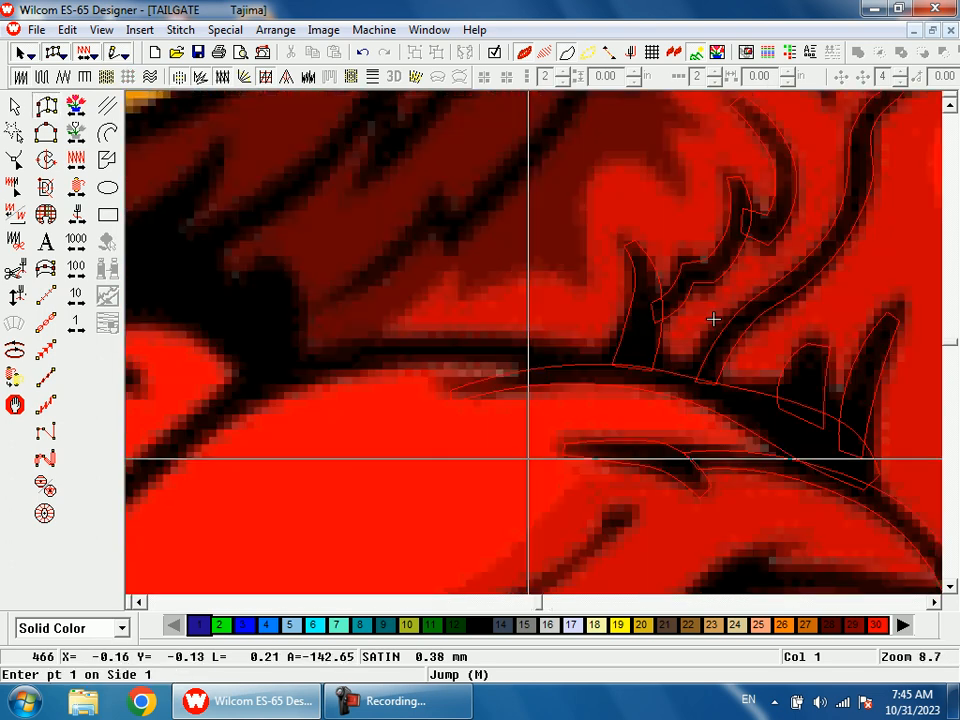
pyautogui.click(585, 365)
pyautogui.click(589, 350)
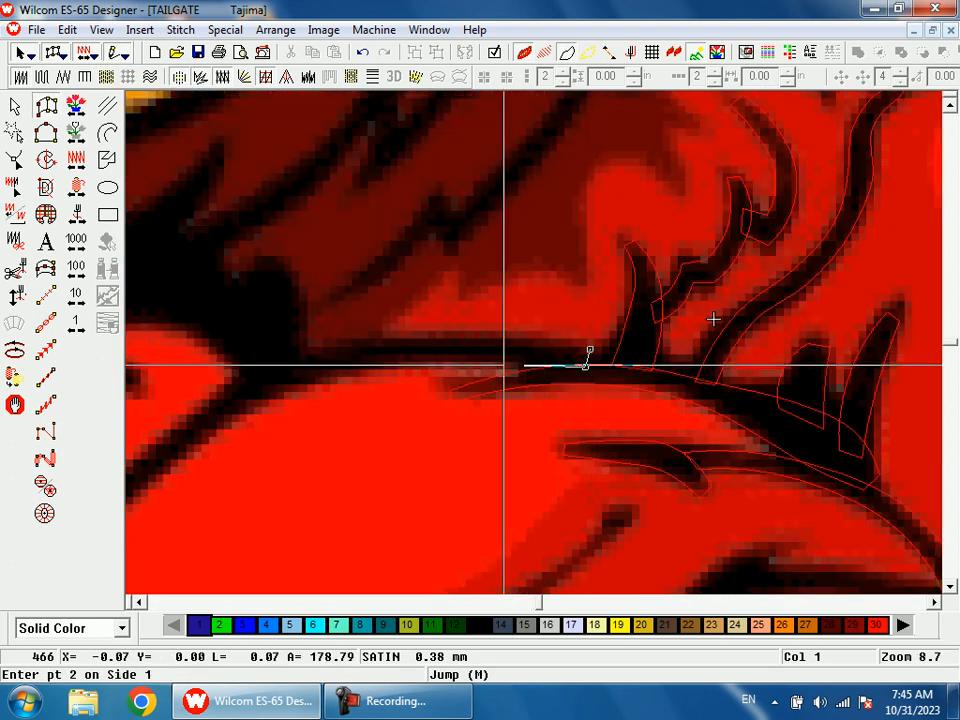
pyautogui.click(500, 337)
pyautogui.click(497, 361)
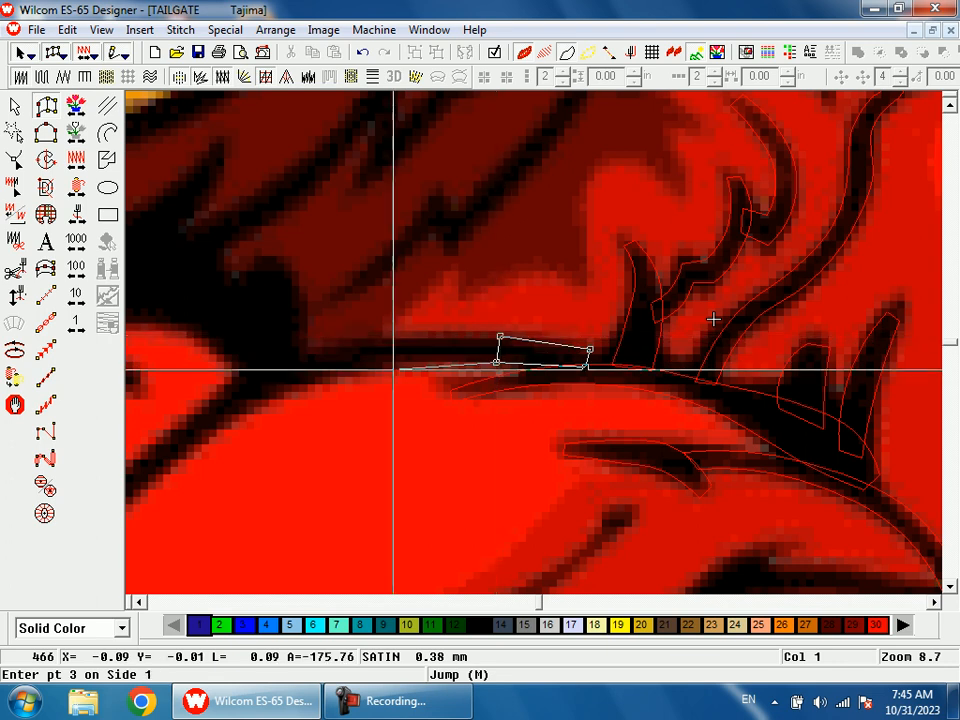
pyautogui.click(381, 342)
pyautogui.click(385, 368)
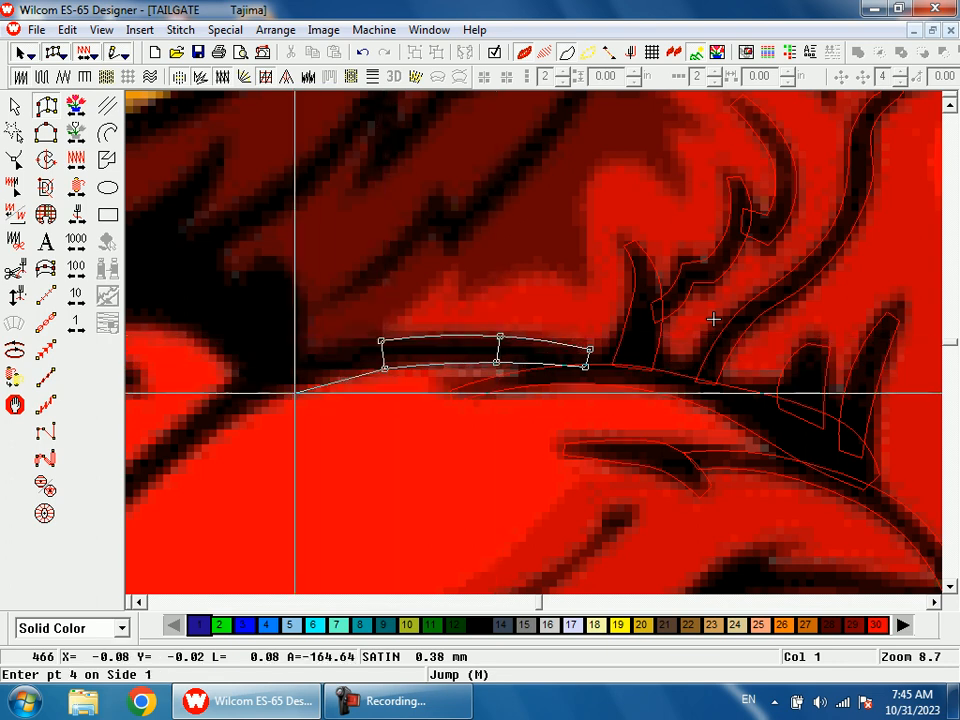
pyautogui.click(282, 363)
pyautogui.click(289, 388)
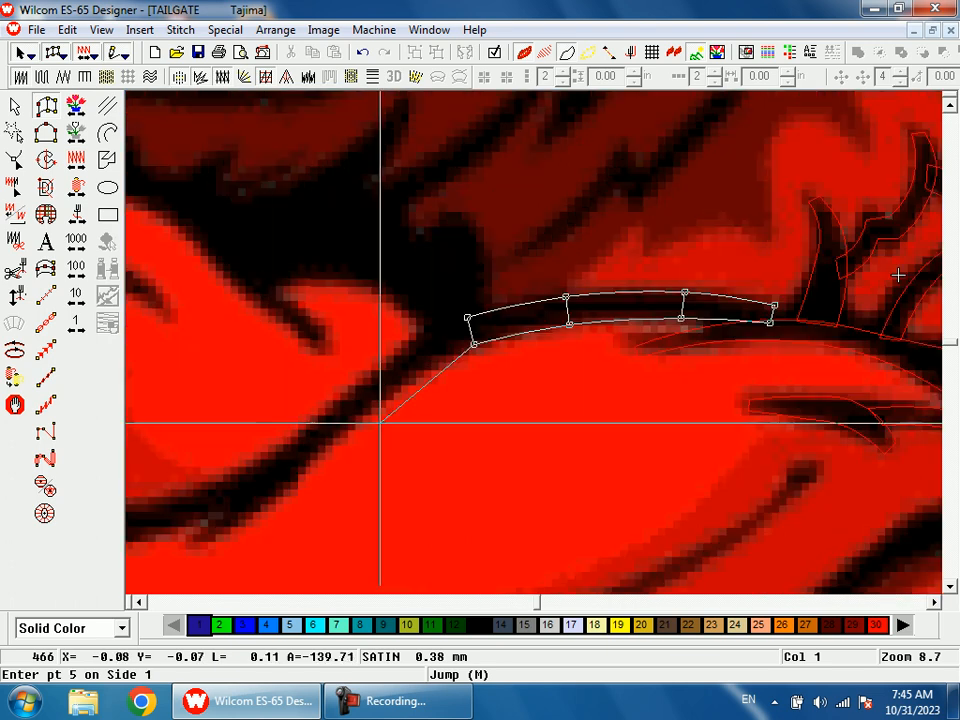
# - Extend the column down the black outline between the two crossed arms and complete it
pyautogui.click(399, 353)
pyautogui.click(415, 375)
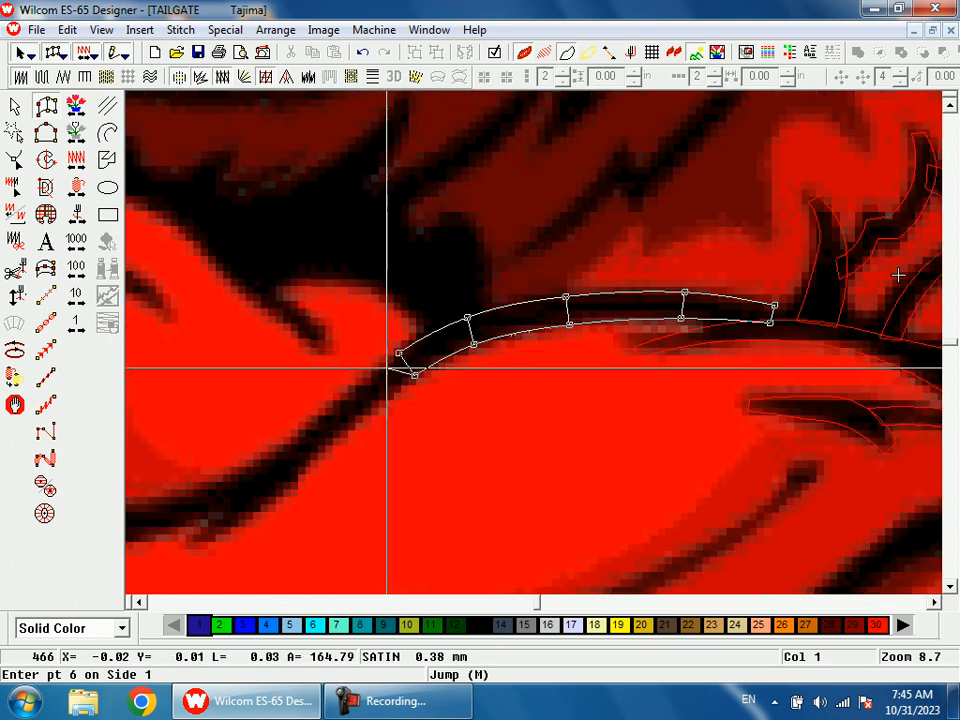
pyautogui.click(325, 446)
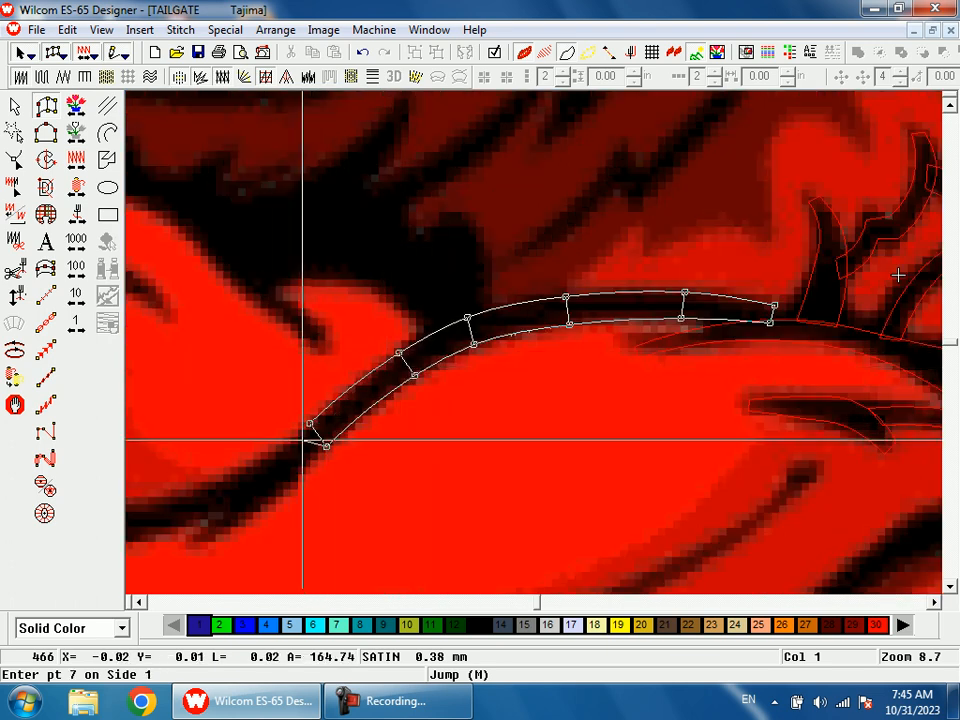
pyautogui.click(255, 481)
pyautogui.click(274, 499)
pyautogui.click(198, 548)
pyautogui.press('Return')
# - Digitize a satin column along the short diagonal black crease between the fingers, down to the forearm outline
pyautogui.hotkey('shift', 'z')
pyautogui.hotkey('shift', 'z')
pyautogui.press('b')
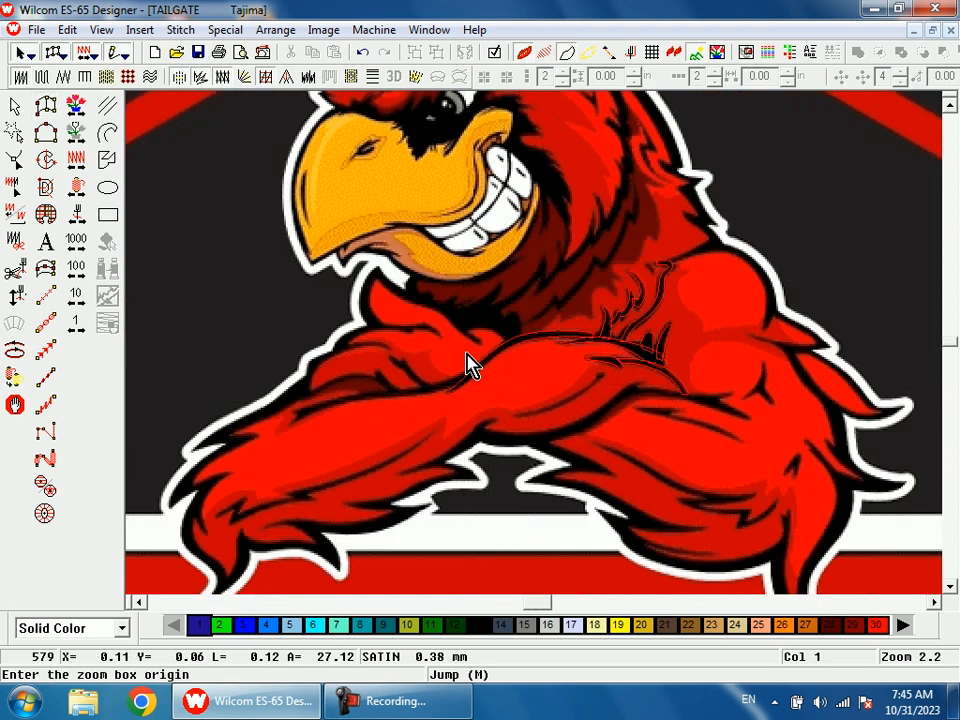
pyautogui.moveTo(399, 312); pyautogui.dragTo(435, 430)
pyautogui.click(403, 280)
pyautogui.click(415, 271)
pyautogui.click(425, 314)
pyautogui.click(442, 292)
pyautogui.click(467, 330)
pyautogui.click(484, 300)
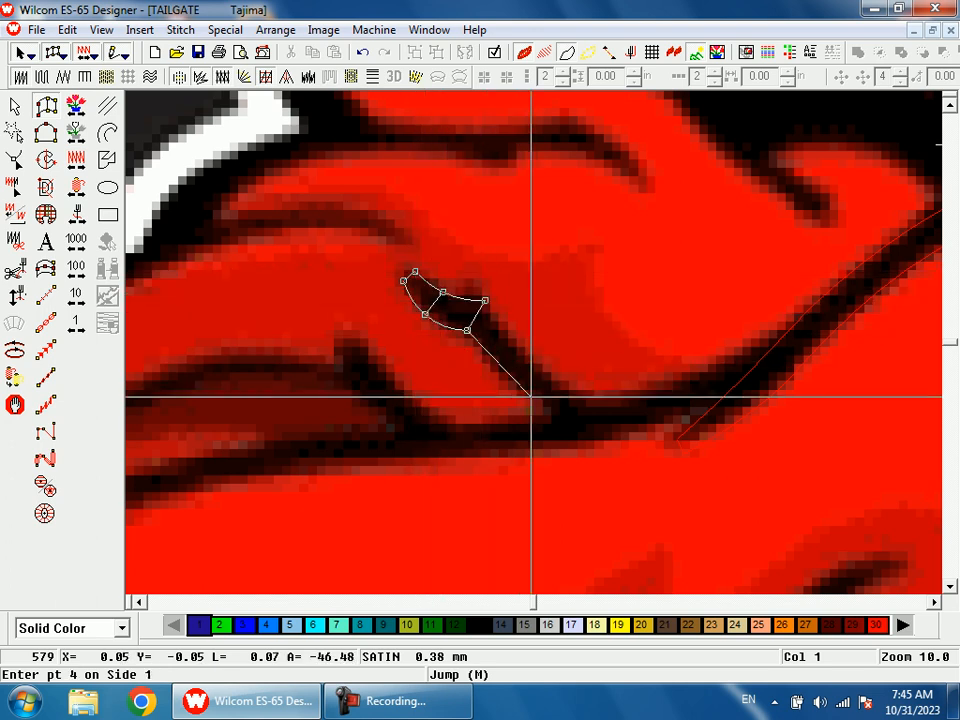
pyautogui.click(522, 389)
pyautogui.click(537, 379)
pyautogui.click(566, 421)
pyautogui.click(591, 414)
pyautogui.press('Return')
# - Finish the satin column along the diagonal crease where it meets the forearm's black outline
pyautogui.click(773, 363)
pyautogui.hotkey('shift', 'z')
pyautogui.hotkey('shift', 'z')
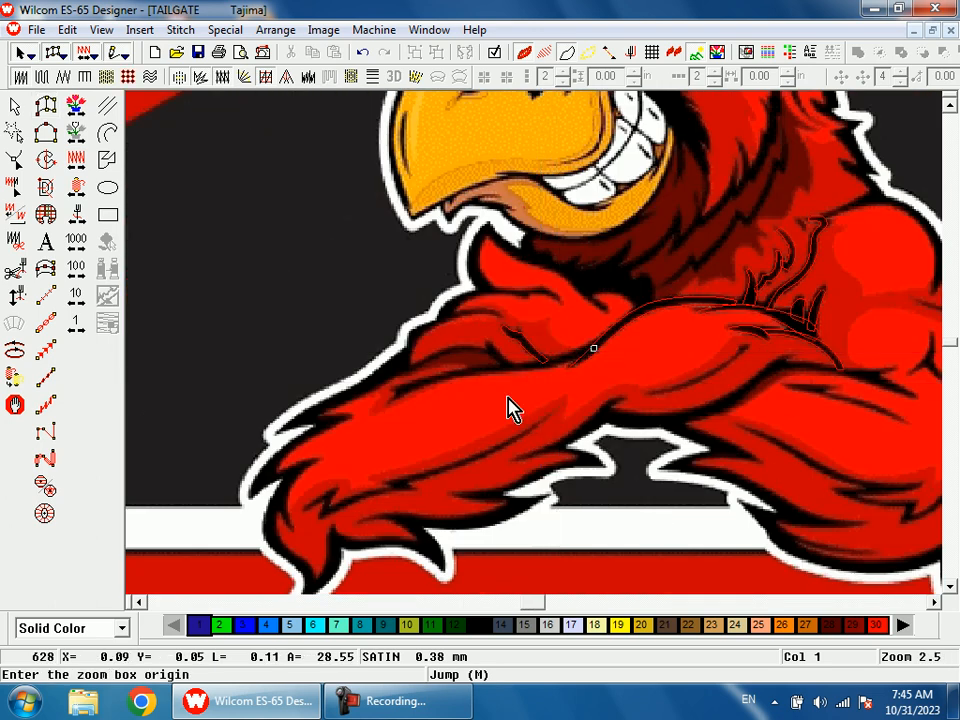
# - Start a satin column on the forearm's black upper outline, continuing left from the previous column past both diagonal finger creases
pyautogui.moveTo(455, 278); pyautogui.dragTo(598, 446)
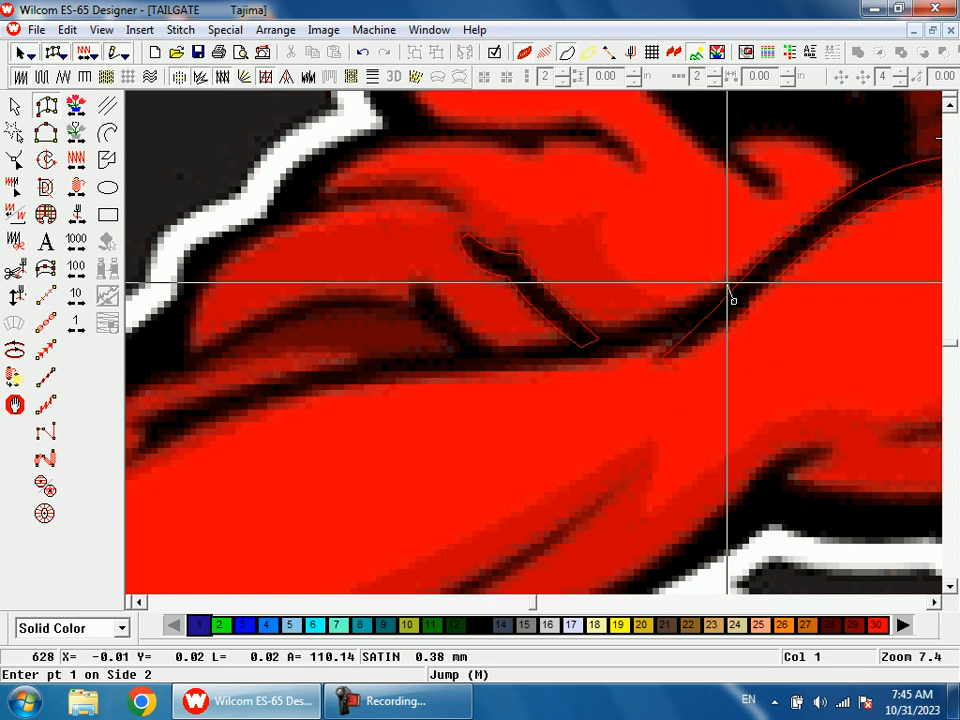
pyautogui.click(727, 285)
pyautogui.click(668, 334)
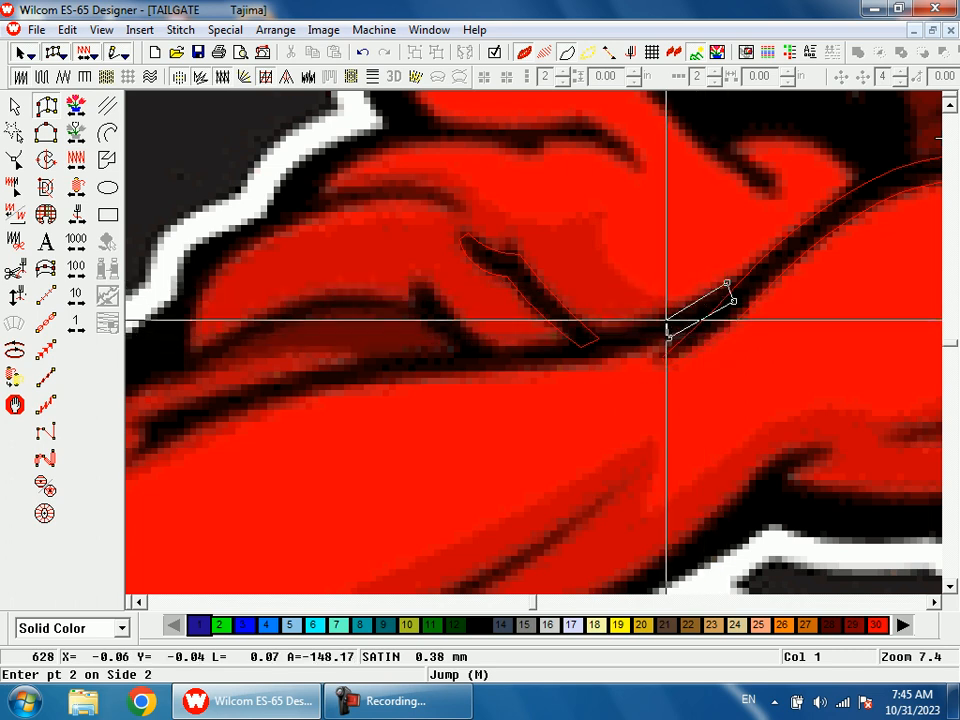
pyautogui.click(665, 318)
pyautogui.click(567, 343)
pyautogui.click(567, 361)
pyautogui.click(446, 352)
pyautogui.click(446, 375)
pyautogui.click(345, 363)
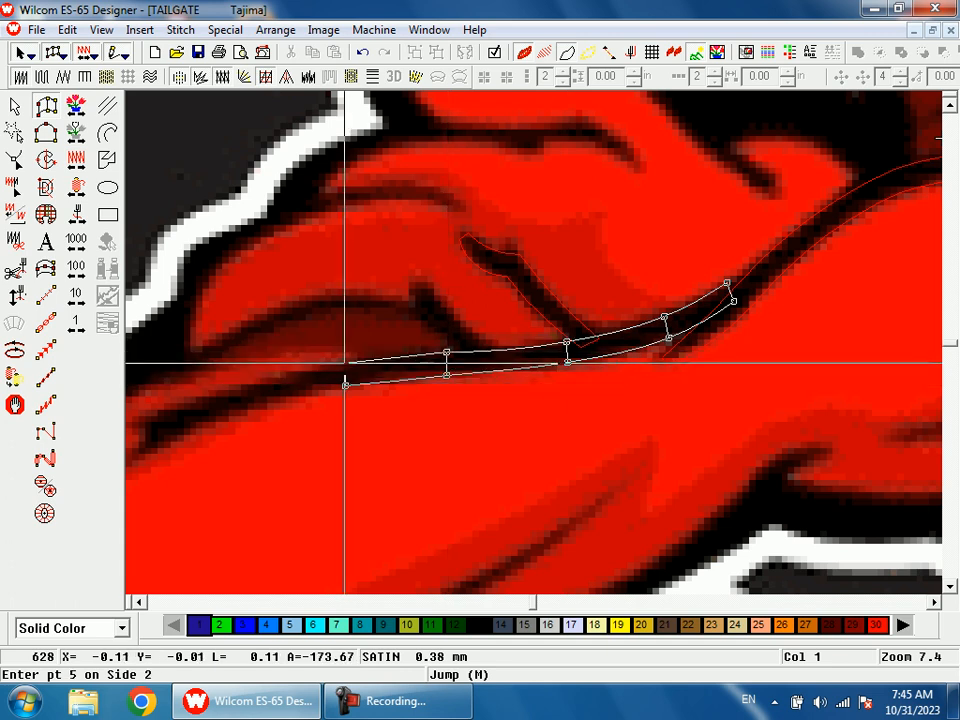
# - Extend the forearm outline column down to the outline's pointed left end and complete it
pyautogui.click(346, 385)
pyautogui.click(430, 362)
pyautogui.click(434, 380)
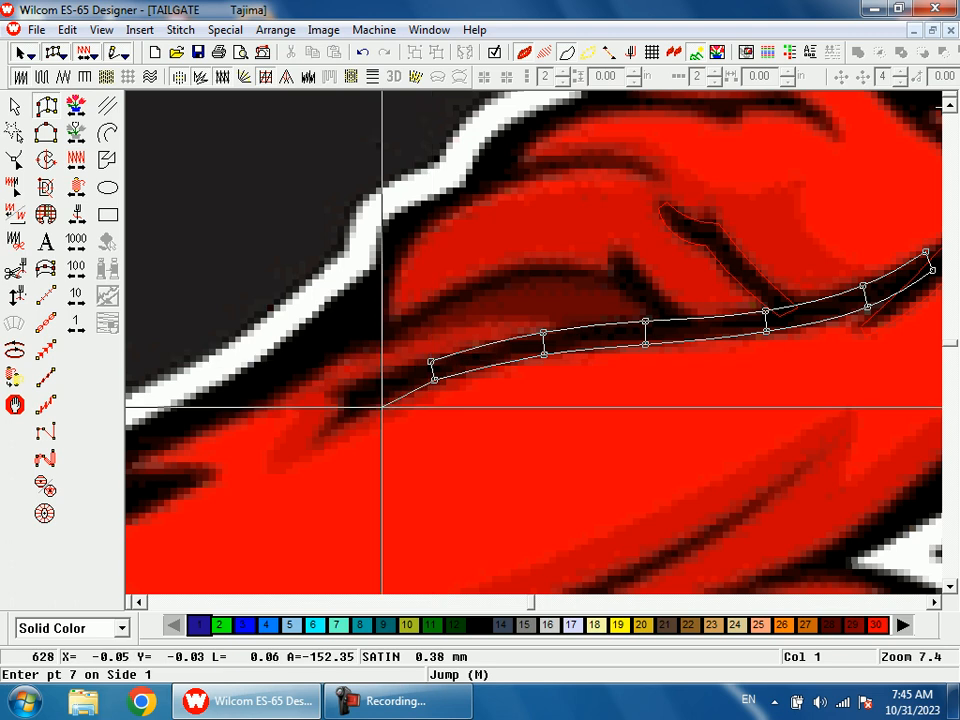
pyautogui.click(345, 389)
pyautogui.click(363, 410)
pyautogui.click(325, 437)
pyautogui.click(322, 430)
pyautogui.press('Return')
# - Digitize a short satin column over the second diagonal finger crease, from the forearm outline up to its blunt tip
pyautogui.hotkey('shift', 'z')
pyautogui.press('b')
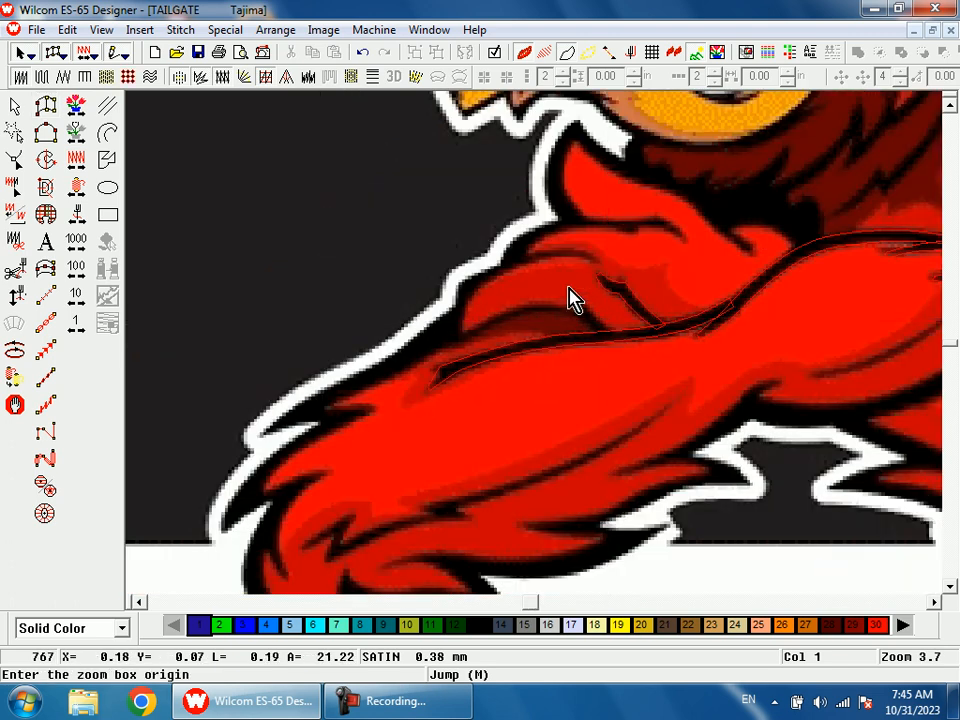
pyautogui.moveTo(546, 249); pyautogui.dragTo(614, 392)
pyautogui.click(597, 386)
pyautogui.click(635, 384)
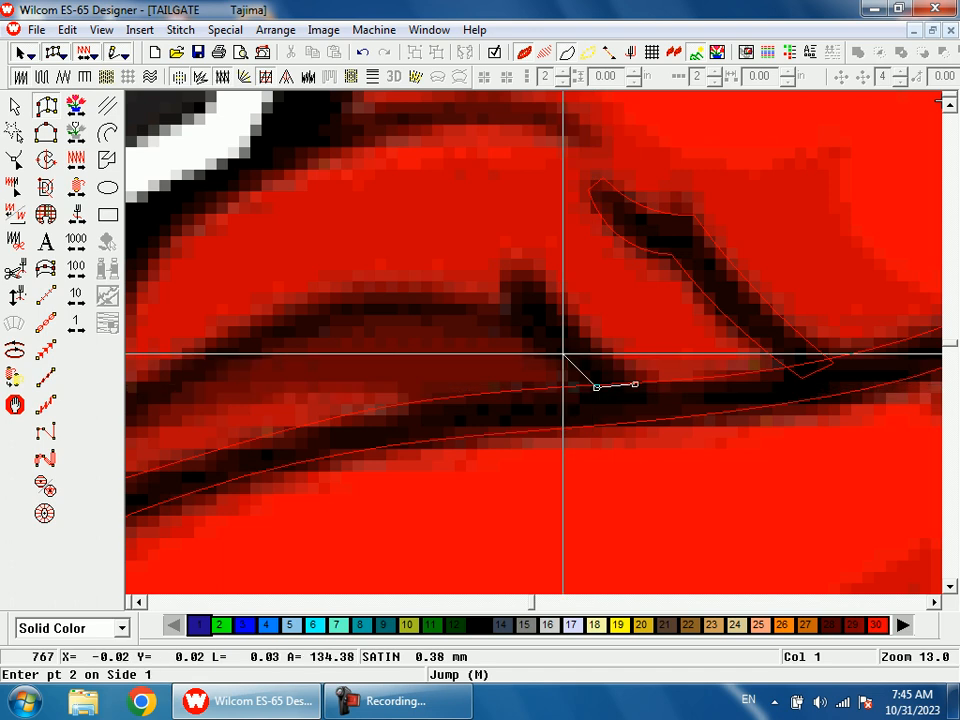
pyautogui.click(549, 354)
pyautogui.click(511, 313)
pyautogui.click(555, 297)
pyautogui.click(500, 265)
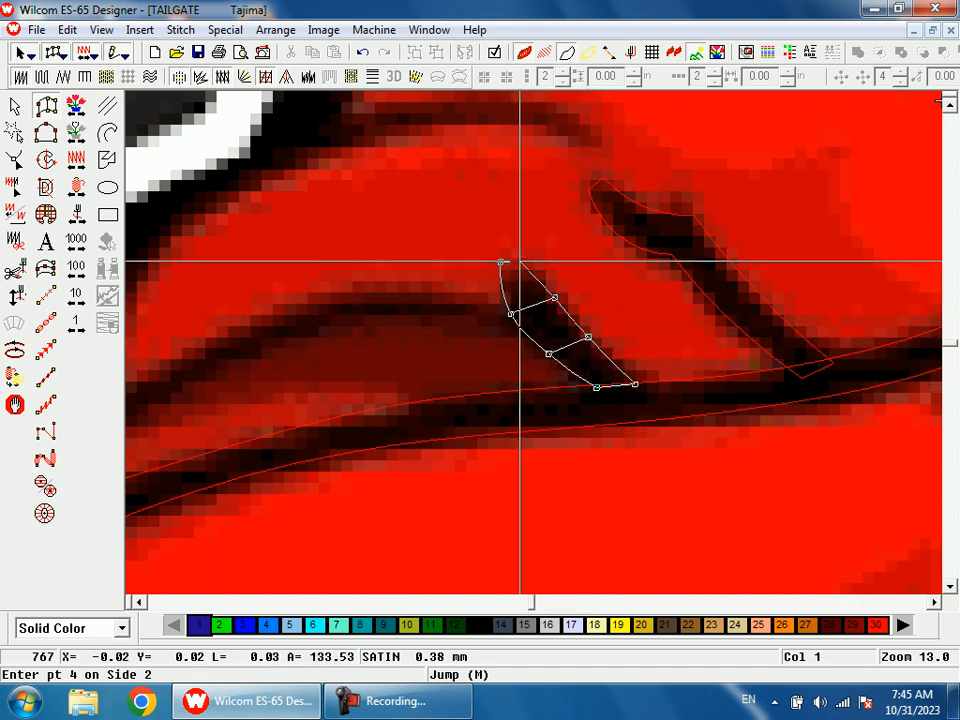
pyautogui.press('Return')
# - Digitize a satin column along the arched black line running left from the second finger crease to the hand's outer outline
pyautogui.click(523, 329)
pyautogui.click(508, 304)
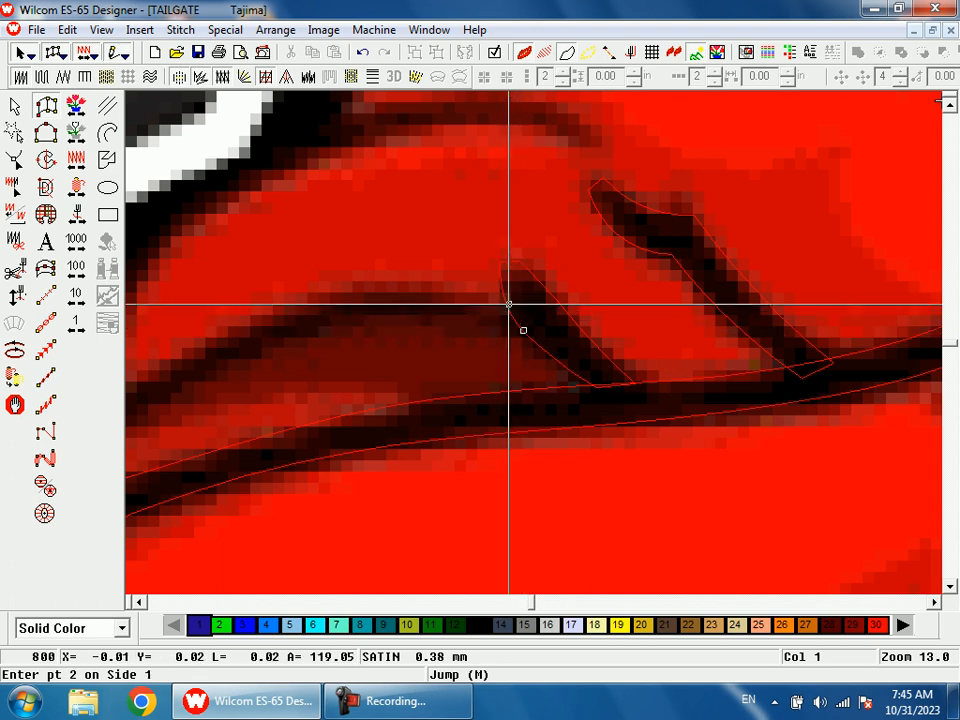
pyautogui.click(318, 328)
pyautogui.click(312, 303)
pyautogui.press('c')
pyautogui.click(372, 366)
pyautogui.click(366, 343)
pyautogui.click(314, 397)
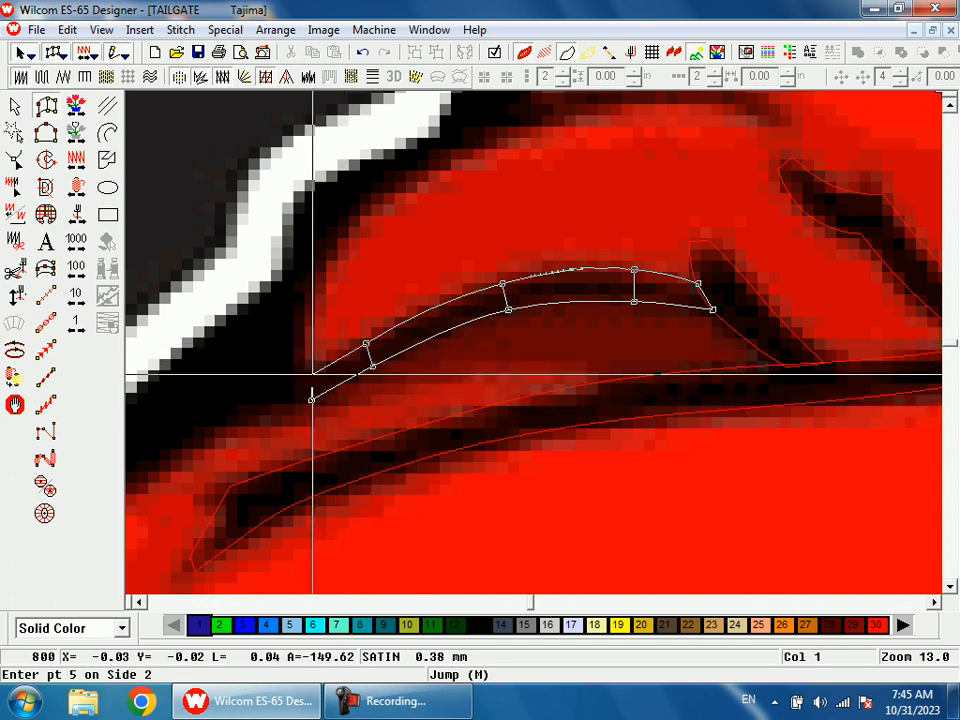
pyautogui.click(257, 396)
pyautogui.click(257, 374)
pyautogui.press('Return')
# - Digitize a thin satin column along the dark crease above the upper finger, starting at the hand's outer outline
pyautogui.hotkey('shift', 'z')
pyautogui.hotkey('shift', 'z')
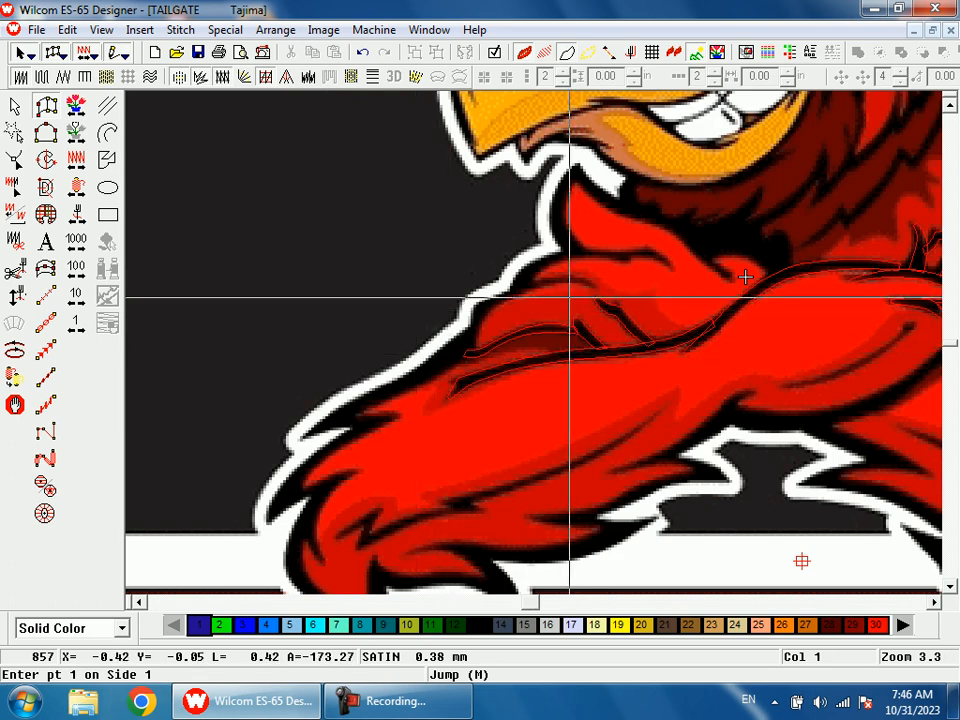
pyautogui.click(533, 278)
pyautogui.click(500, 356)
pyautogui.click(663, 312)
pyautogui.click(795, 356)
pyautogui.click(795, 347)
pyautogui.press('Return')
# - Digitize a satin column along the black crease below the thumb, from its hooked right end to the hand's left outline
pyautogui.hotkey('shift', 'z')
pyautogui.hotkey('shift', 'z')
pyautogui.hotkey('shift', 'z')
pyautogui.press('b')
pyautogui.moveTo(545, 262); pyautogui.dragTo(766, 398)
pyautogui.click(621, 385)
pyautogui.click(628, 380)
pyautogui.click(597, 349)
pyautogui.click(559, 346)
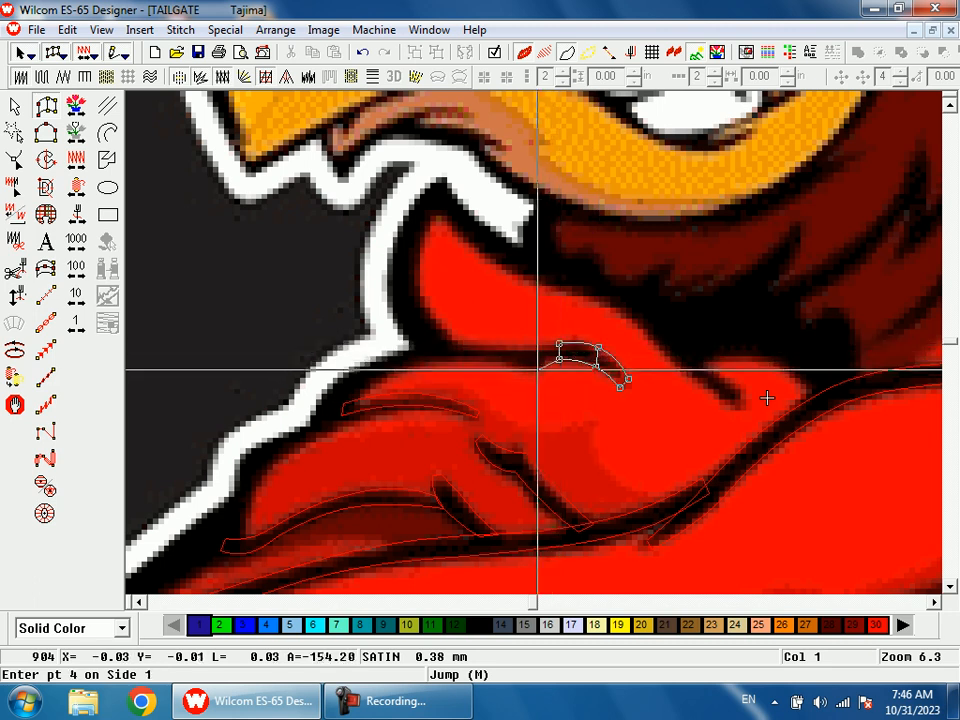
pyautogui.click(481, 347)
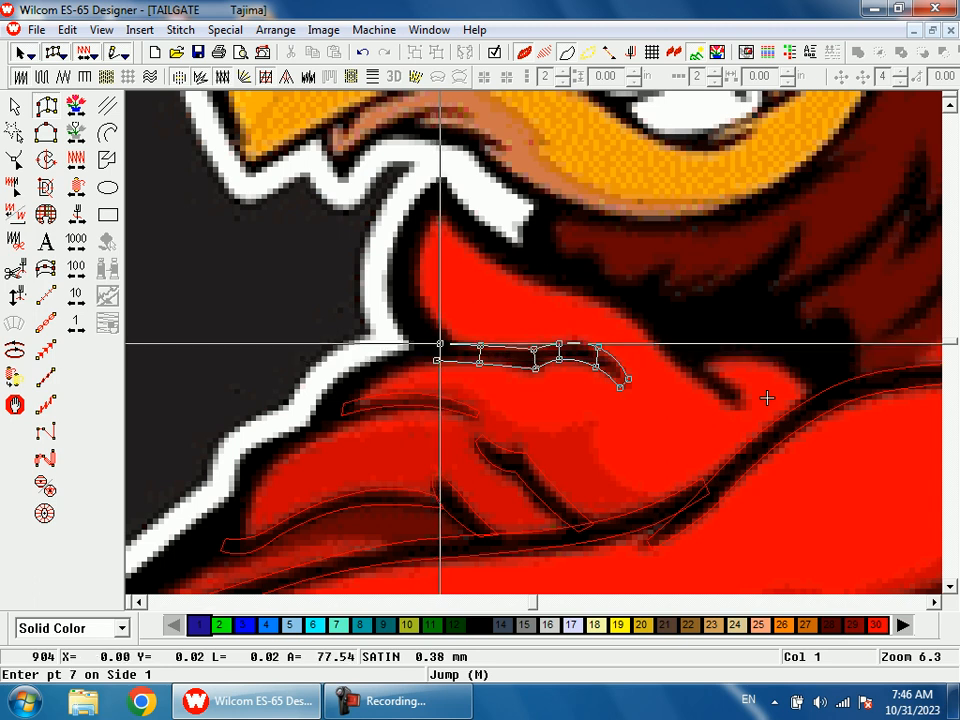
pyautogui.press('Return')
# - Digitize a tapering satin column over the black feather spike in the dark red area beneath the beak
pyautogui.hotkey('shift', 'z')
pyautogui.press('b')
pyautogui.moveTo(510, 205); pyautogui.dragTo(860, 420)
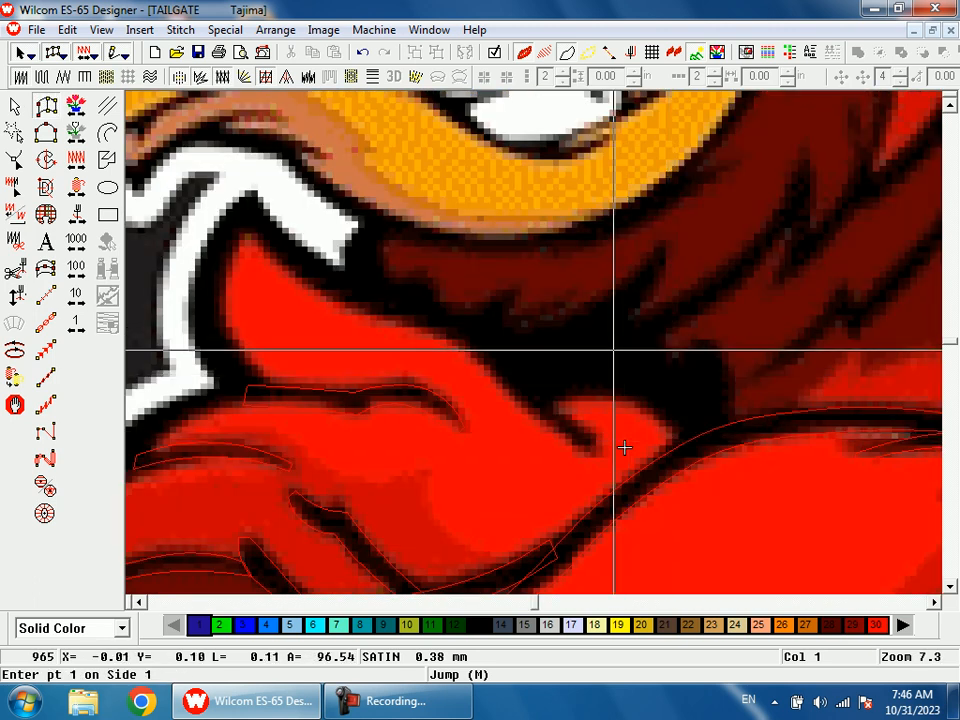
pyautogui.click(563, 326)
pyautogui.click(587, 338)
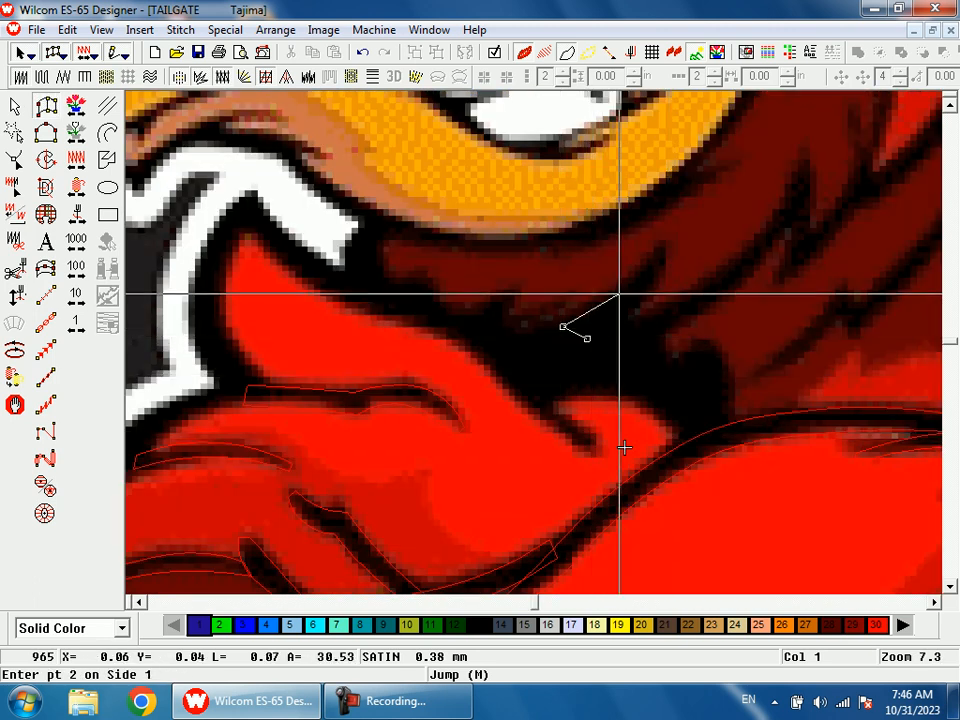
pyautogui.click(640, 306)
pyautogui.click(657, 245)
pyautogui.click(666, 250)
pyautogui.press('Return')
# - Digitize a long, narrowing satin column along the next black feather line, rising right from the solid black area
pyautogui.hotkey('shift', 'z')
pyautogui.hotkey('shift', 'z')
pyautogui.press('b')
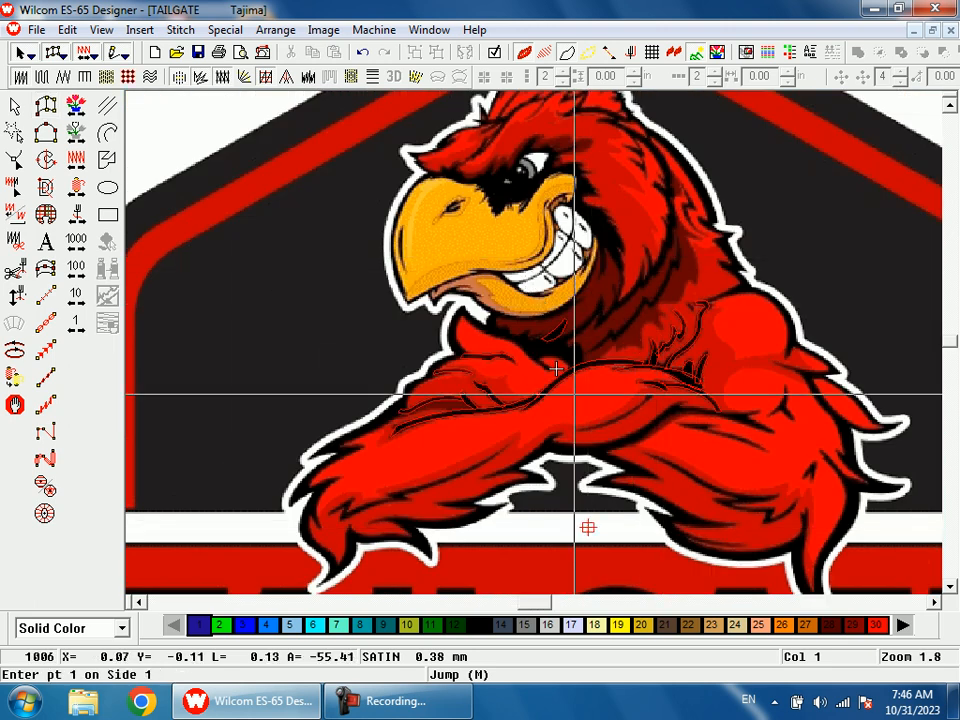
pyautogui.moveTo(578, 405); pyautogui.dragTo(506, 277)
pyautogui.click(560, 371)
pyautogui.click(578, 390)
pyautogui.click(640, 323)
pyautogui.click(649, 341)
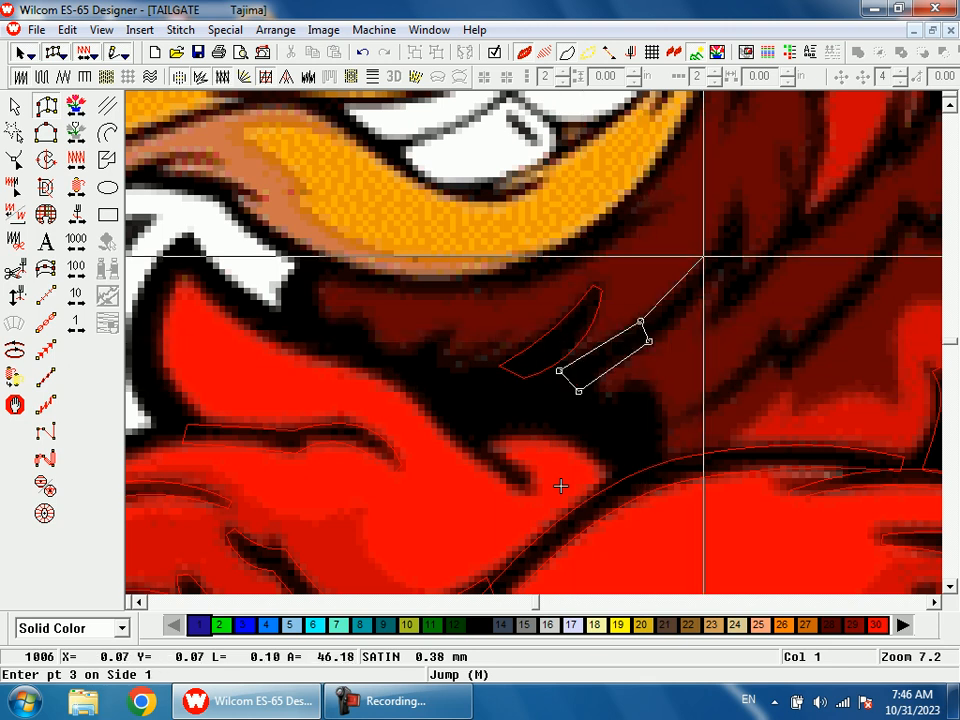
pyautogui.click(722, 242)
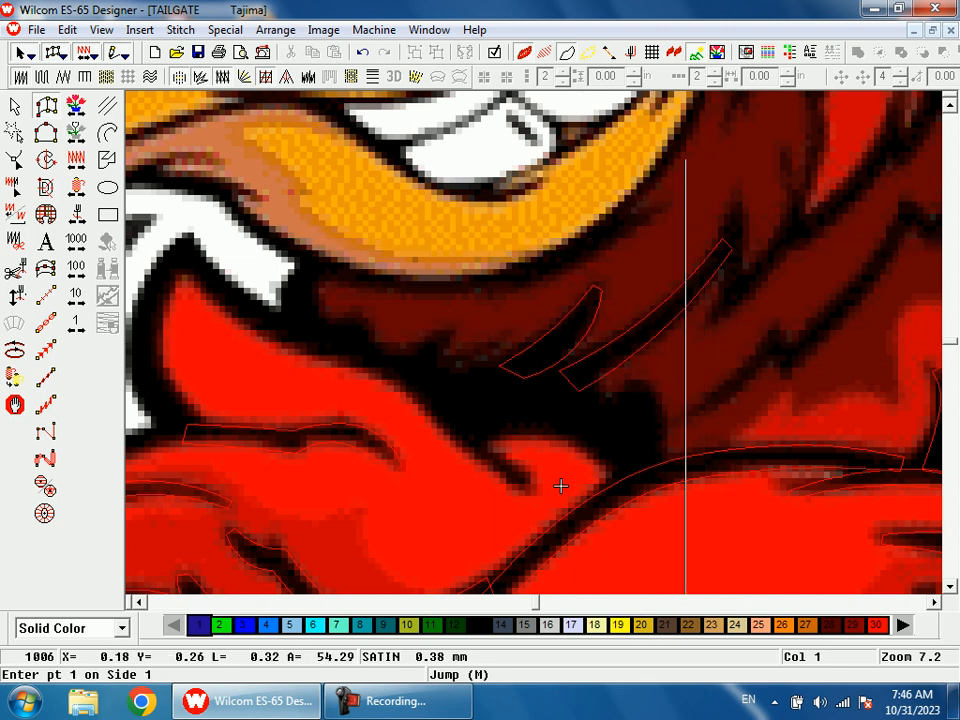
pyautogui.press('Return')
# - Digitize a short upright satin column over the vertical black spike at the long feather line's upper end
pyautogui.hotkey('shift', 'z')
pyautogui.moveTo(617, 238); pyautogui.dragTo(568, 275)
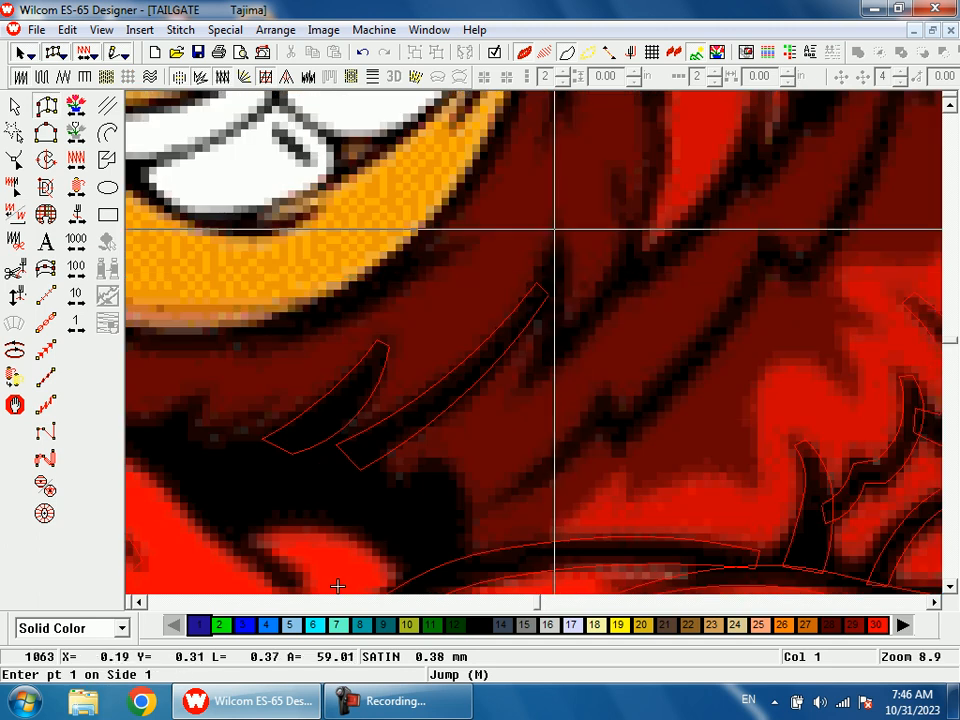
pyautogui.click(539, 273)
pyautogui.click(566, 274)
pyautogui.click(565, 313)
# - Digitize a curved satin column from the upright spike's base along the black feather line to its upper tip
pyautogui.click(521, 374)
pyautogui.click(534, 385)
pyautogui.click(566, 322)
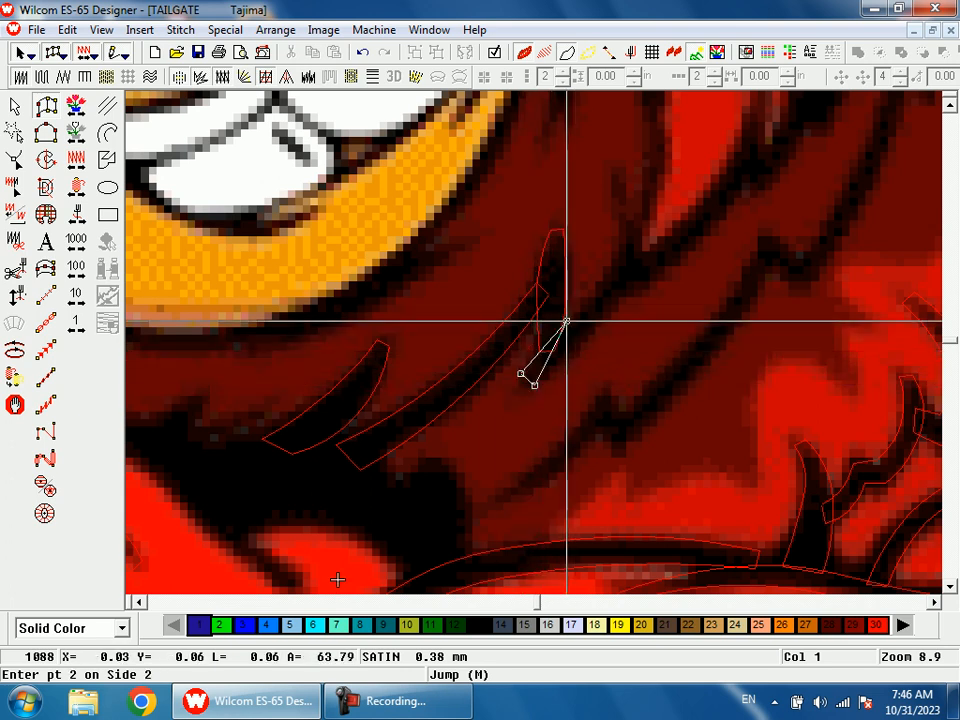
pyautogui.click(587, 337)
pyautogui.click(618, 257)
pyautogui.click(635, 262)
pyautogui.click(617, 216)
pyautogui.click(629, 216)
pyautogui.click(615, 172)
pyautogui.click(623, 176)
pyautogui.press('Return')
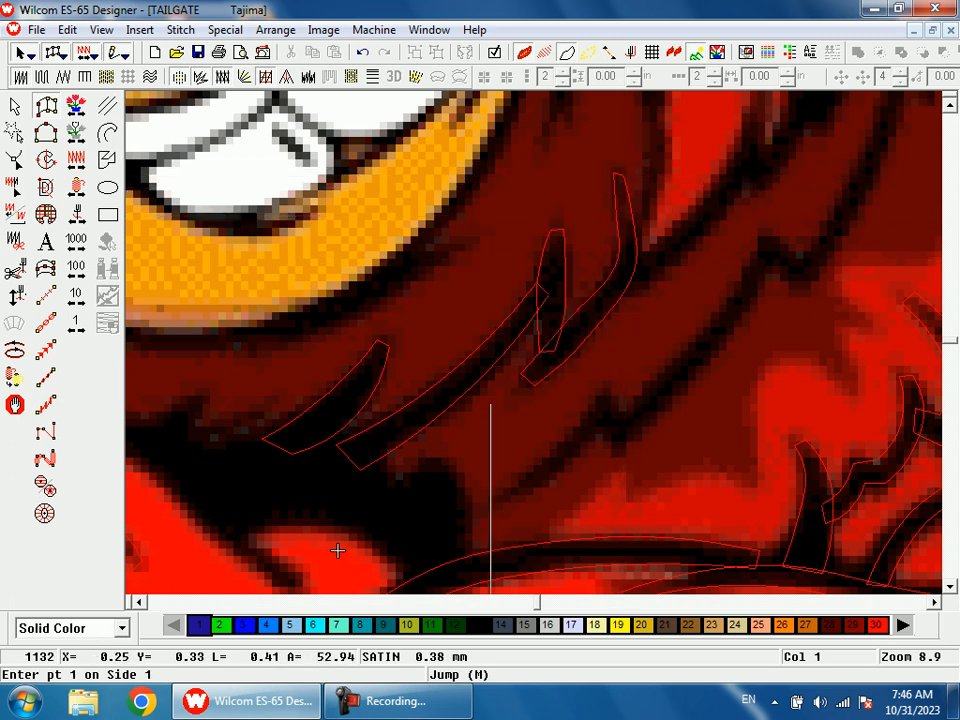
# - Digitize a long curved satin column up the black edge between the dark red neck and the bright red cheek feathers
pyautogui.click(625, 228)
pyautogui.click(635, 243)
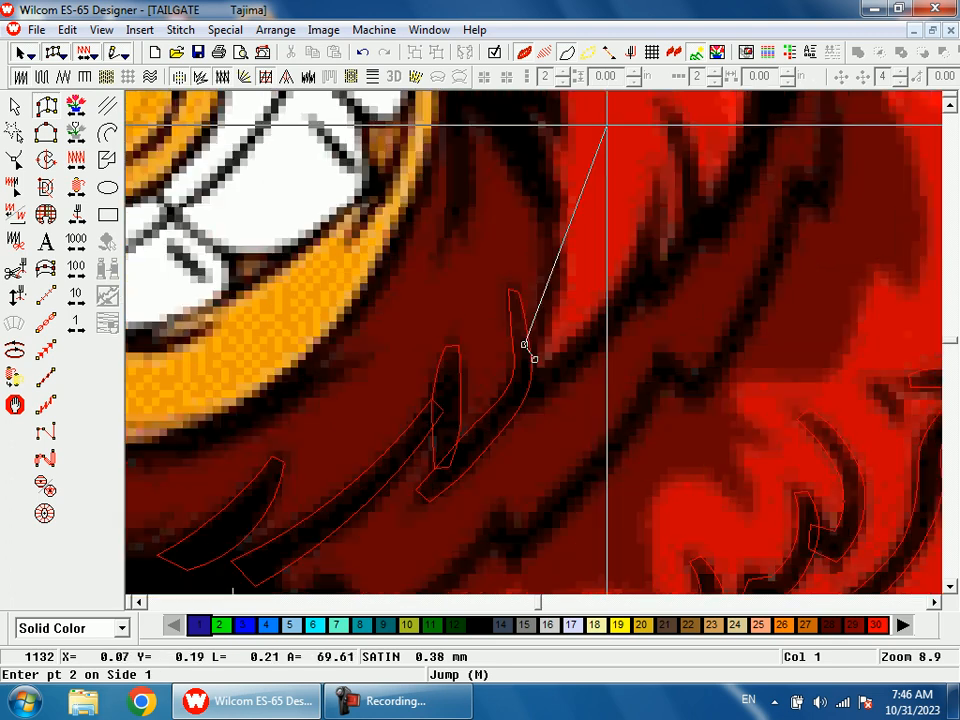
pyautogui.click(560, 271)
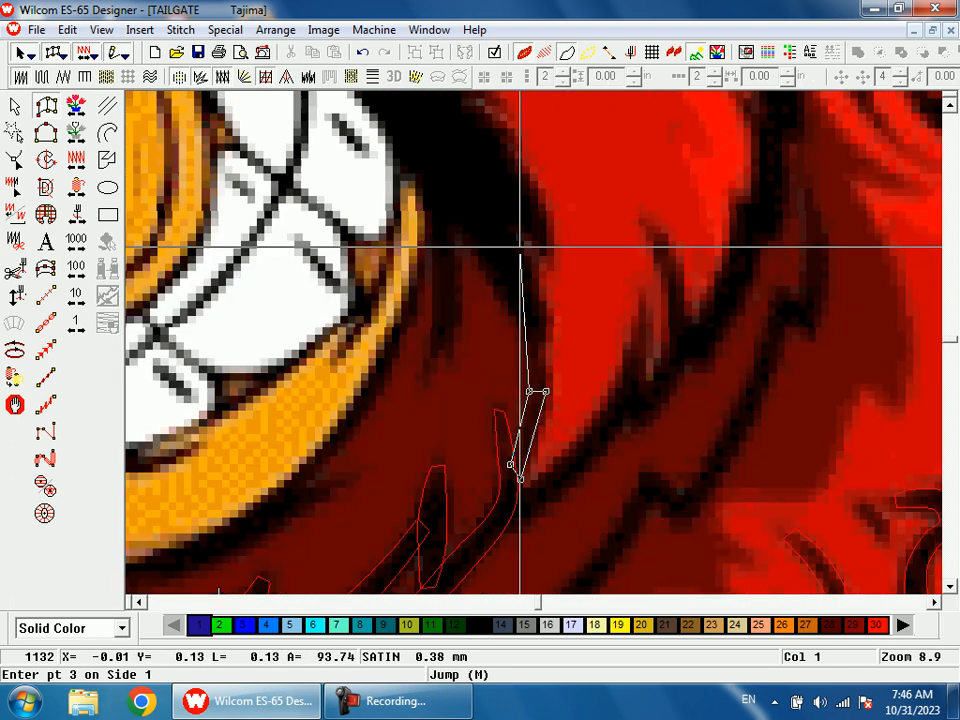
pyautogui.click(508, 291)
pyautogui.click(529, 285)
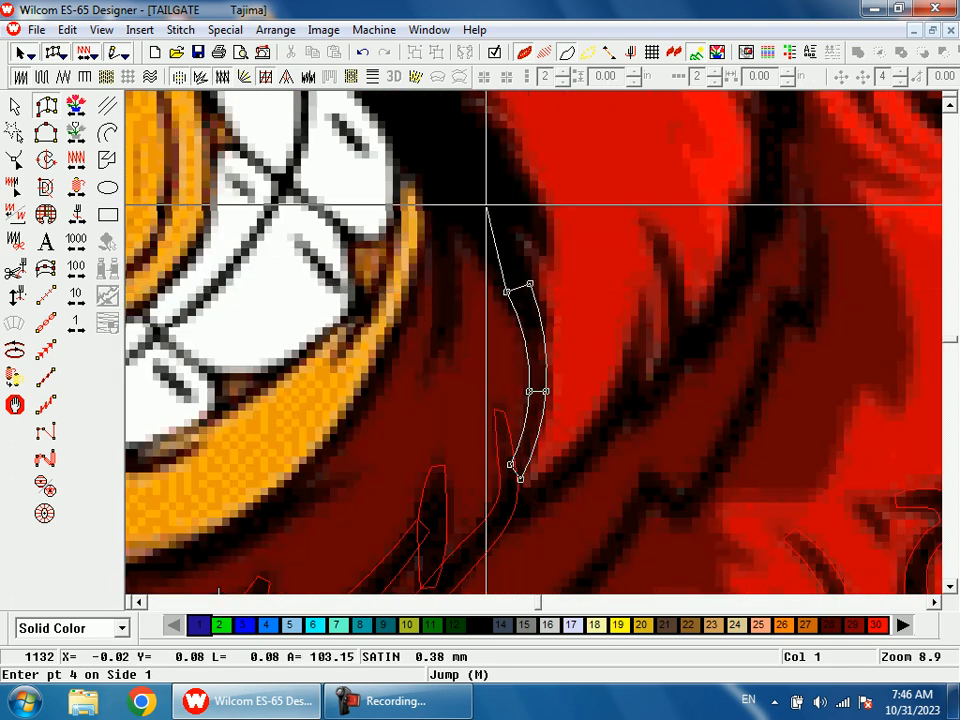
pyautogui.click(443, 178)
pyautogui.click(464, 163)
pyautogui.press('Return')
# - Digitize a narrow satin column along the dark feather line just right of the lower beak's edge
pyautogui.hotkey('shift', 'z')
pyautogui.hotkey('shift', 'z')
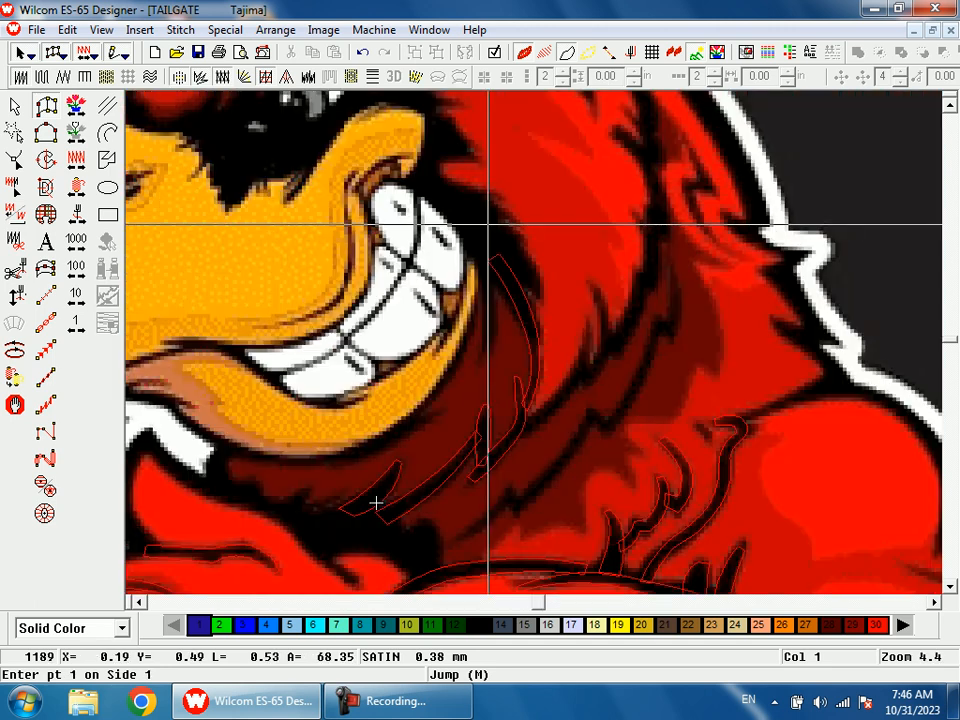
pyautogui.moveTo(484, 231); pyautogui.dragTo(518, 320)
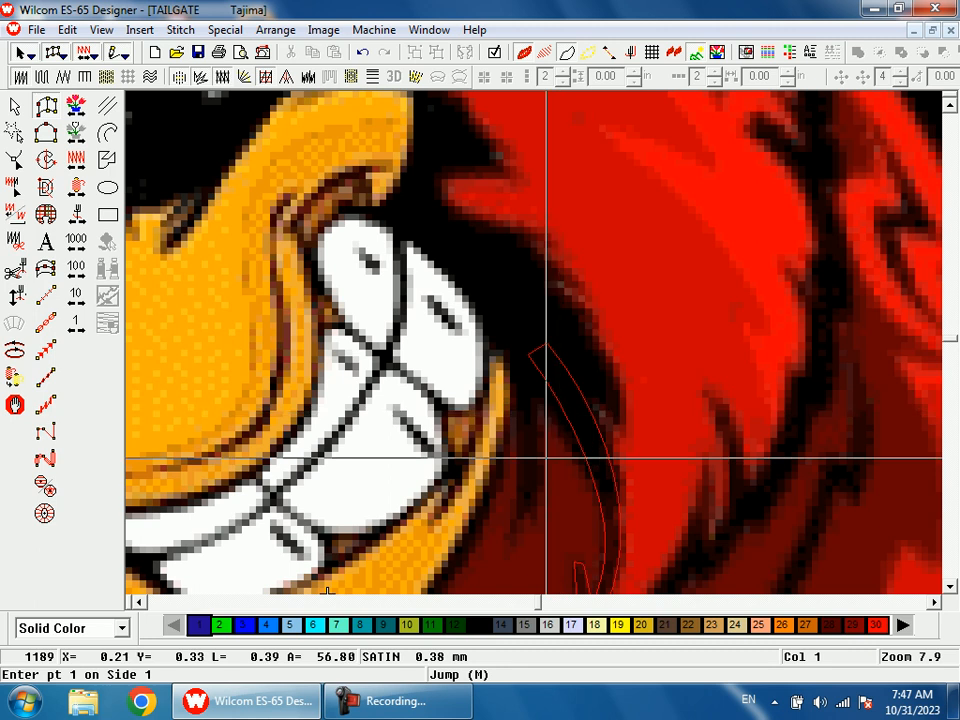
pyautogui.click(527, 511)
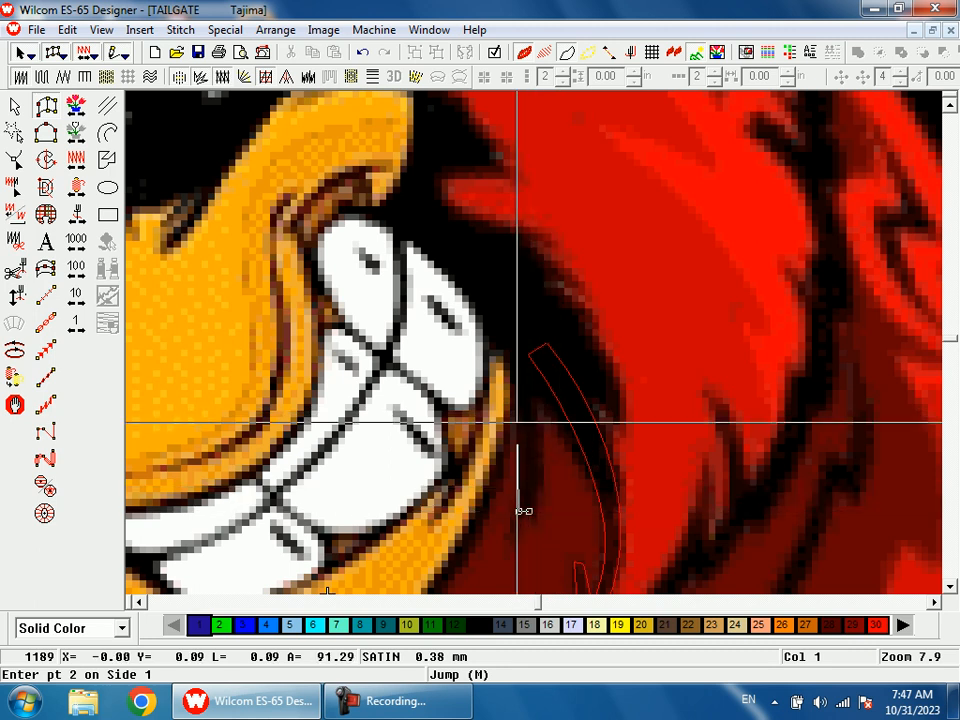
pyautogui.click(536, 421)
pyautogui.click(504, 338)
# - Digitize a wide satin column over the black band curving around the upper teeth to the beak's corner
pyautogui.click(492, 346)
pyautogui.click(571, 306)
pyautogui.click(476, 291)
pyautogui.click(517, 246)
pyautogui.click(379, 215)
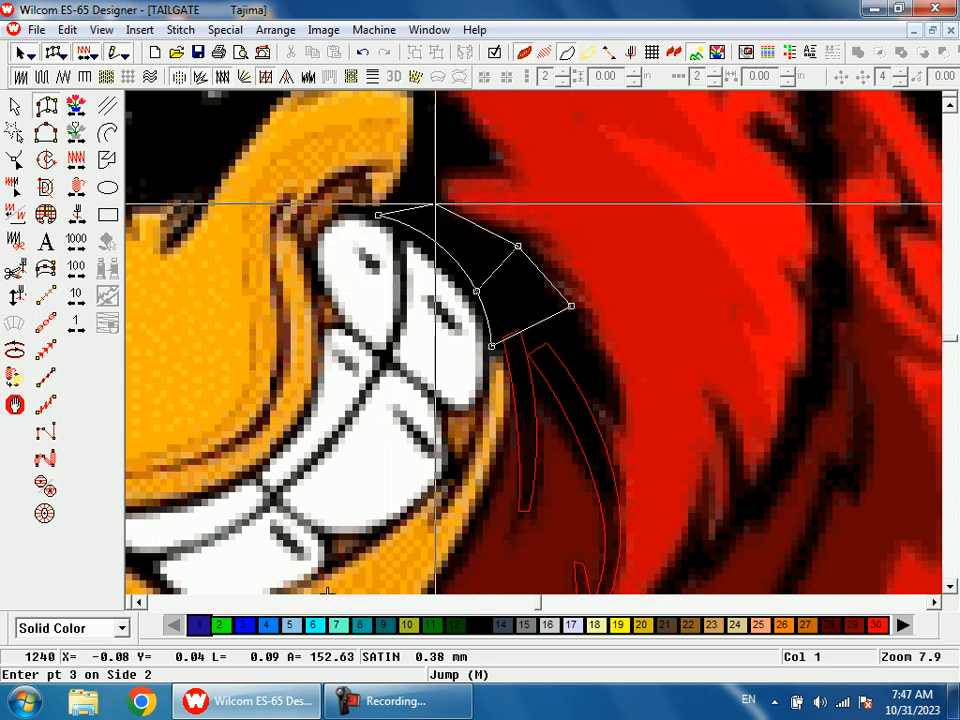
pyautogui.click(438, 204)
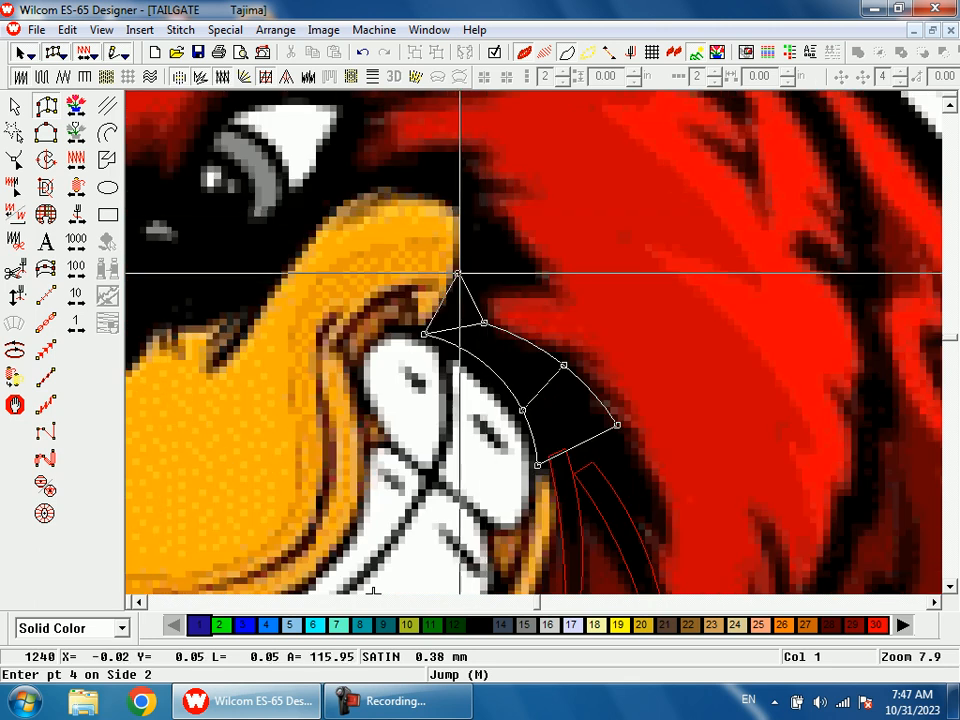
pyautogui.click(491, 274)
pyautogui.press('Return')
# - Reshape the wide column to follow the teeth's edge and preview it with realistic stitches
pyautogui.press('h')
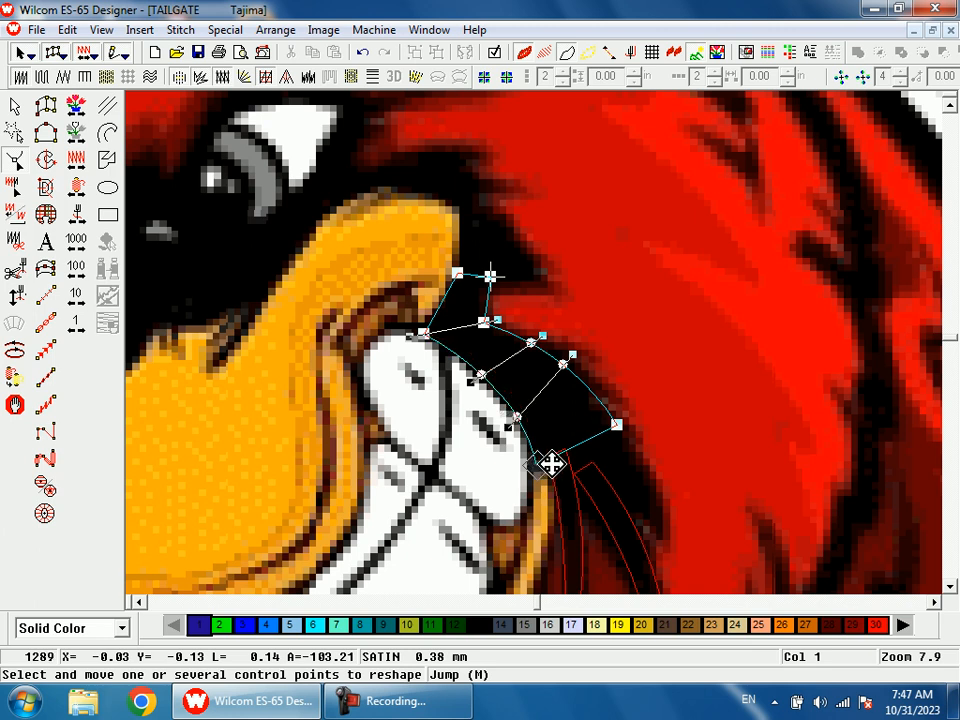
pyautogui.press('Escape')
pyautogui.press('t')
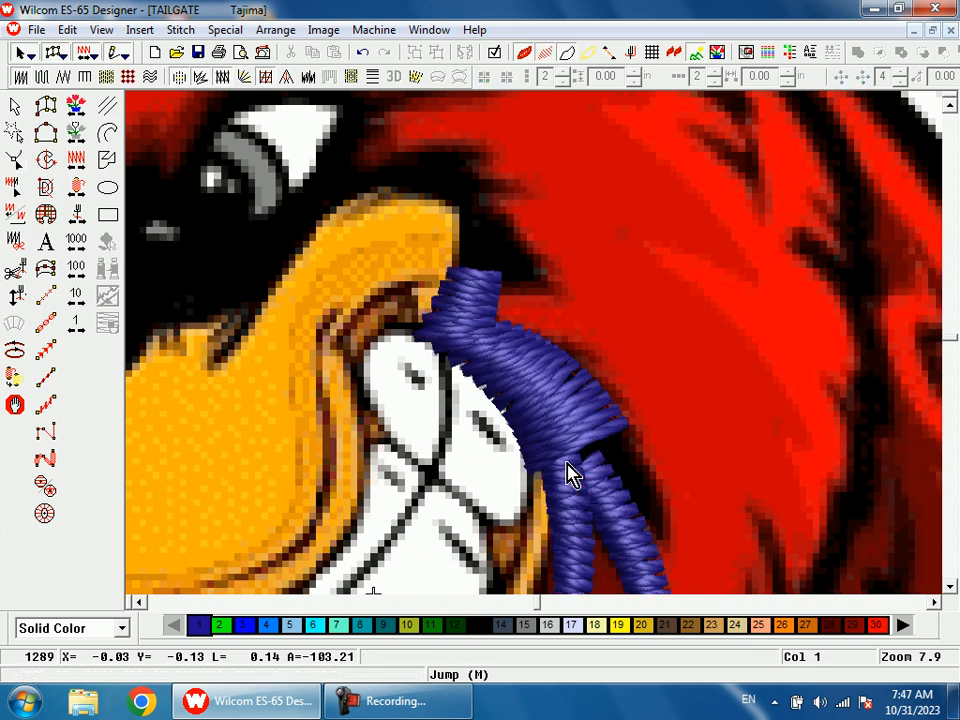
pyautogui.press('t')
# - Insert a satin column over the black strip outside the curved neck column, and extend that neck column's upper end to the wide column
pyautogui.hotkey('shift', 'Tab')
pyautogui.press('Return')
pyautogui.click(579, 440)
pyautogui.click(615, 423)
pyautogui.click(611, 479)
pyautogui.click(648, 464)
pyautogui.click(656, 534)
pyautogui.press('Return')
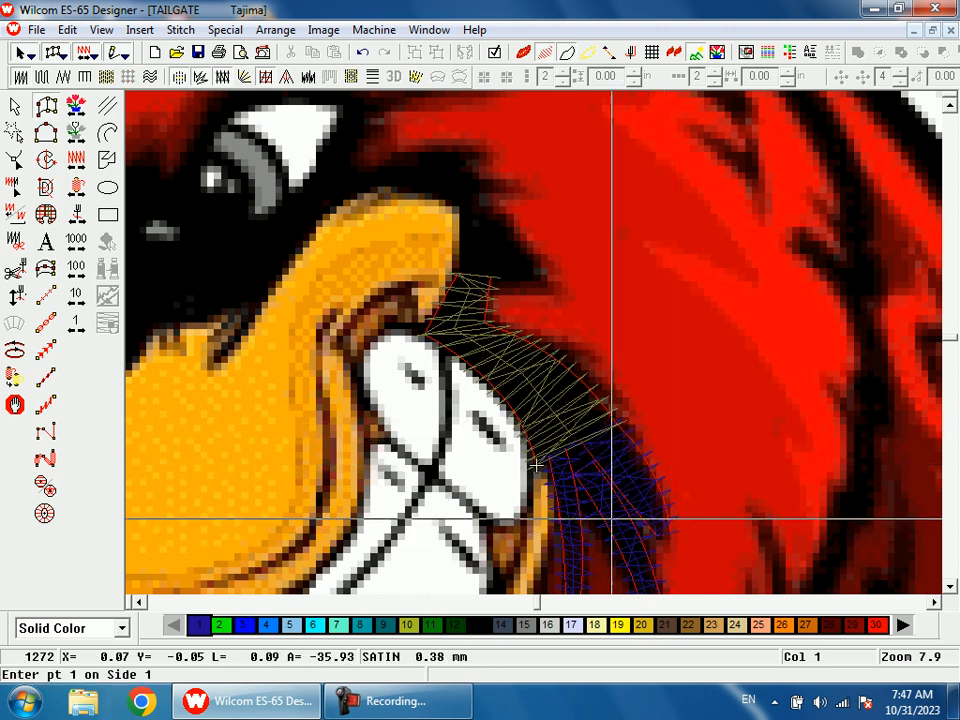
pyautogui.press('Escape')
pyautogui.press('h')
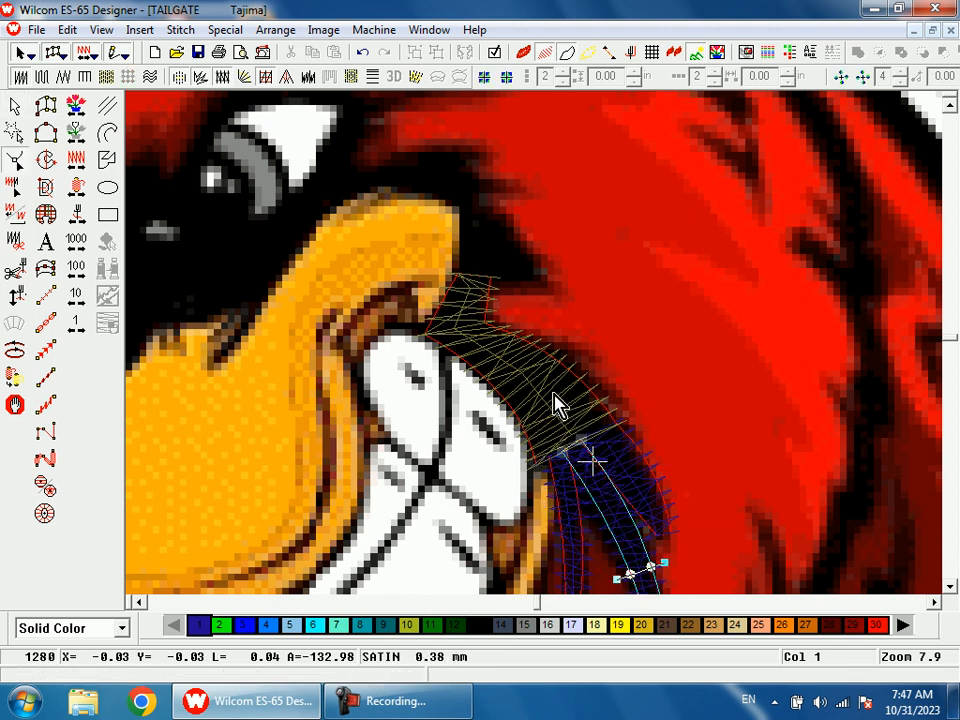
# - Digitize two short run-stitch feather tips pointing into the red from the outer edge of the wide column around the teeth
pyautogui.press('r')
pyautogui.click(571, 384)
pyautogui.click(606, 384)
pyautogui.click(667, 408)
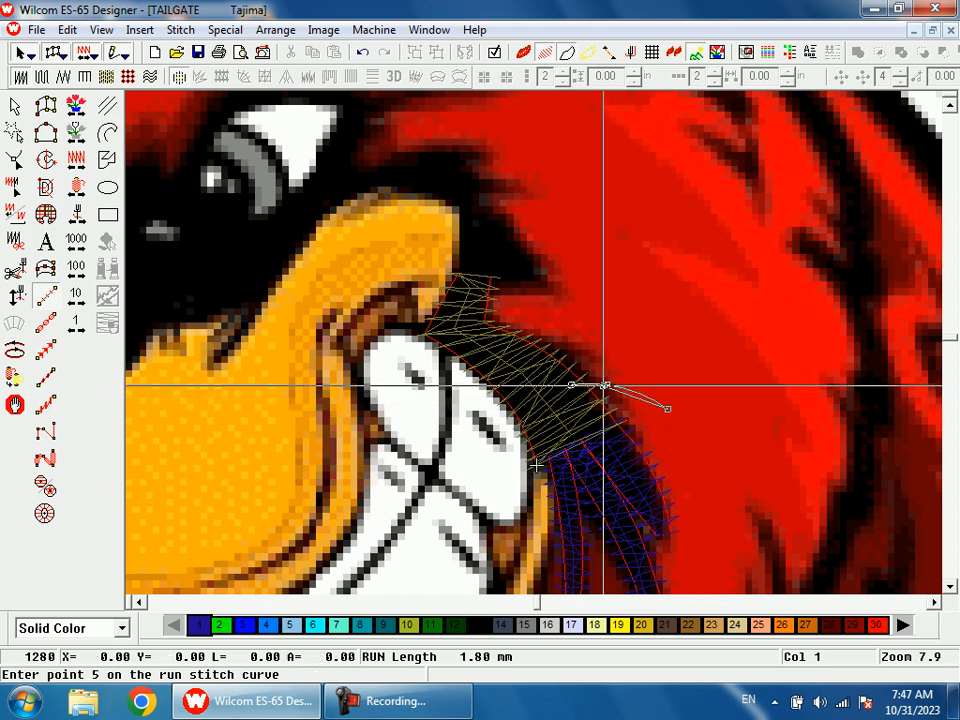
pyautogui.click(531, 348)
pyautogui.click(577, 348)
pyautogui.click(634, 358)
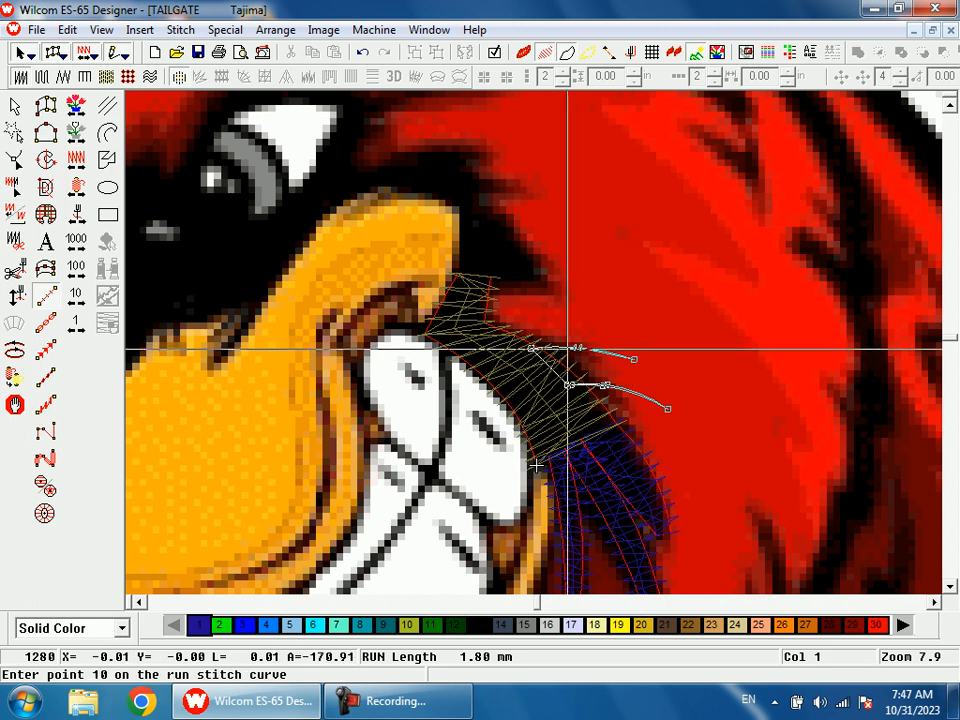
pyautogui.press('Return')
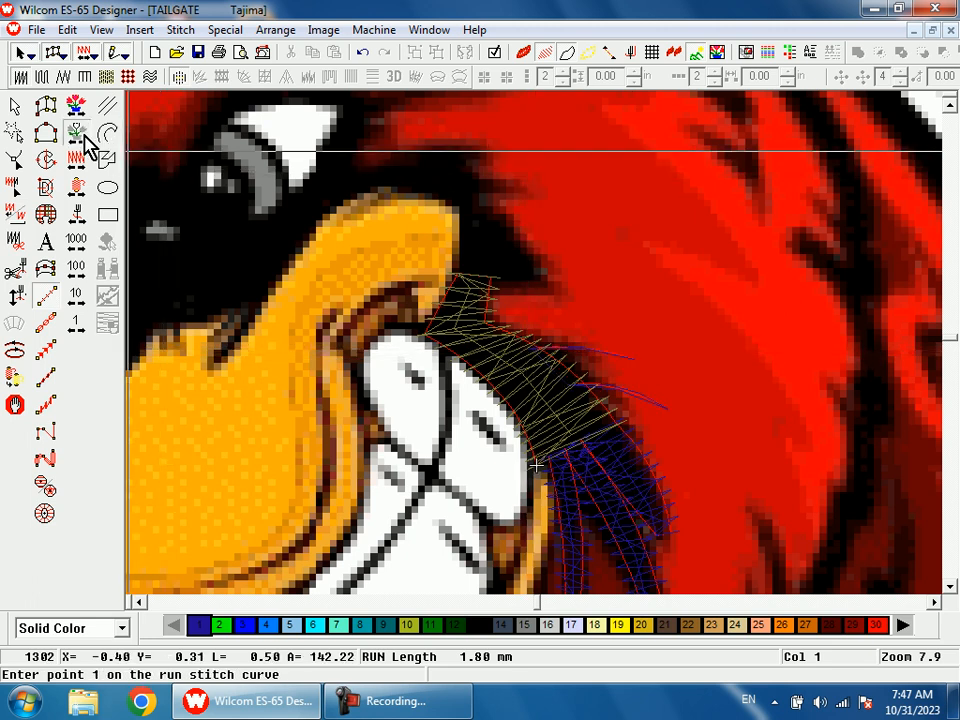
# - Add a short run-stitch feather tip extending into the red above the upper beak's outer corner
pyautogui.scroll(2, 500, 390)
pyautogui.click(505, 298)
pyautogui.click(562, 304)
pyautogui.click(506, 298)
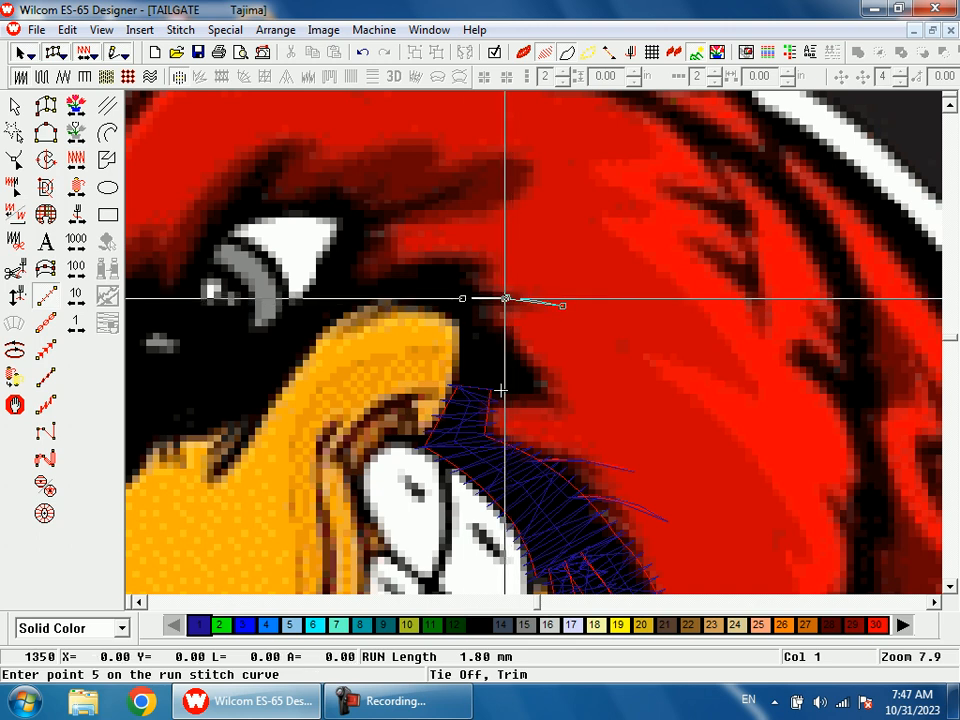
pyautogui.press('Return')
# - Digitize a satin column over the black wedge between the upper beak's outer corner and the red feathers
pyautogui.press('a')
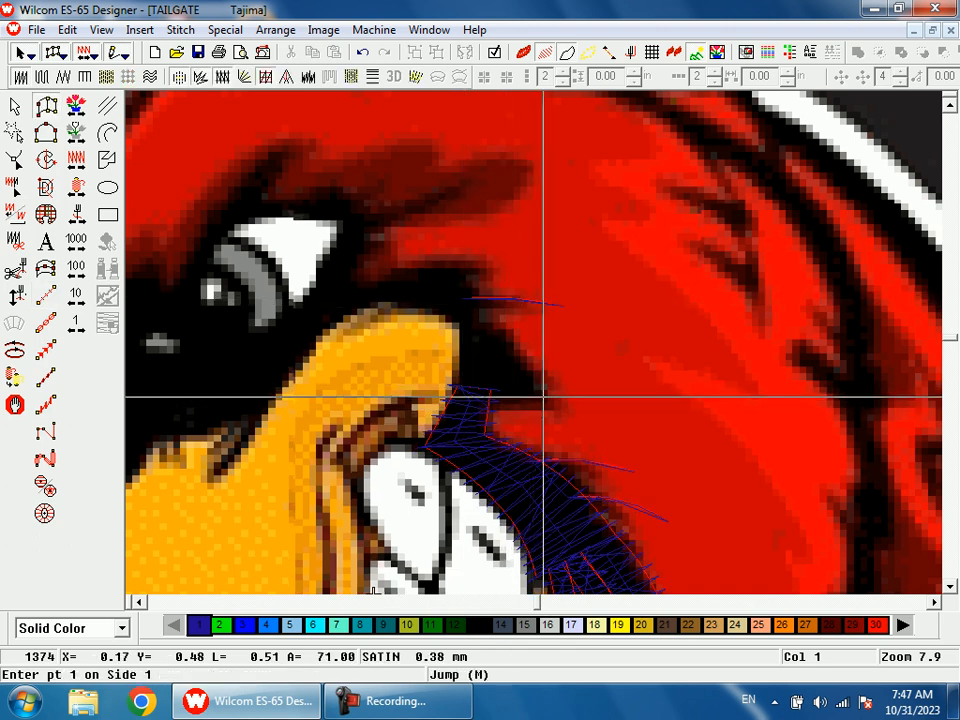
pyautogui.click(452, 397)
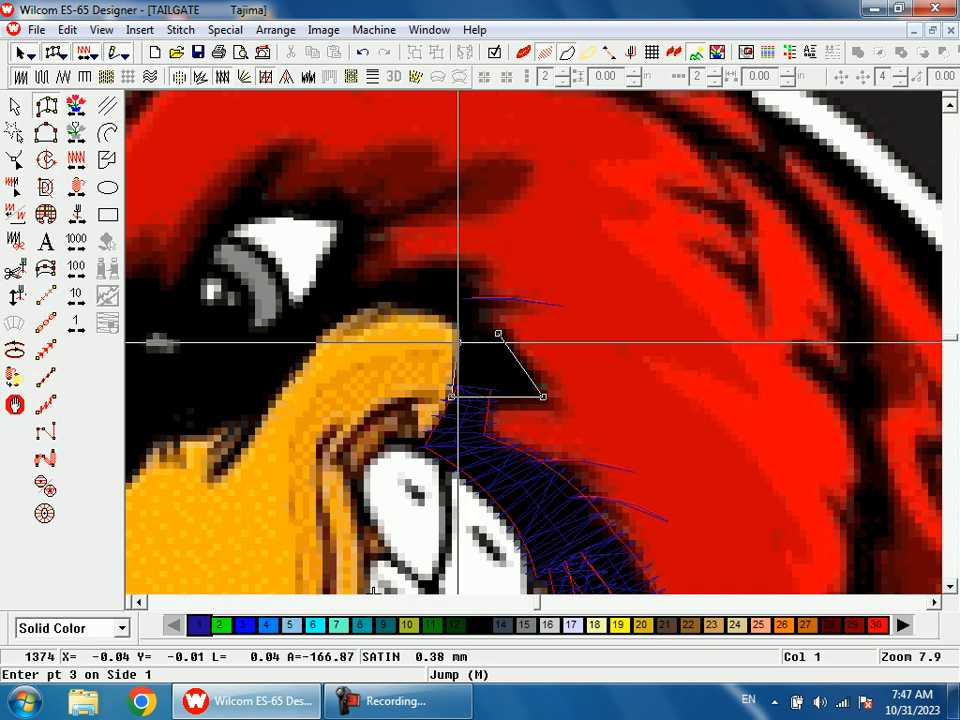
pyautogui.click(461, 292)
pyautogui.press('Return')
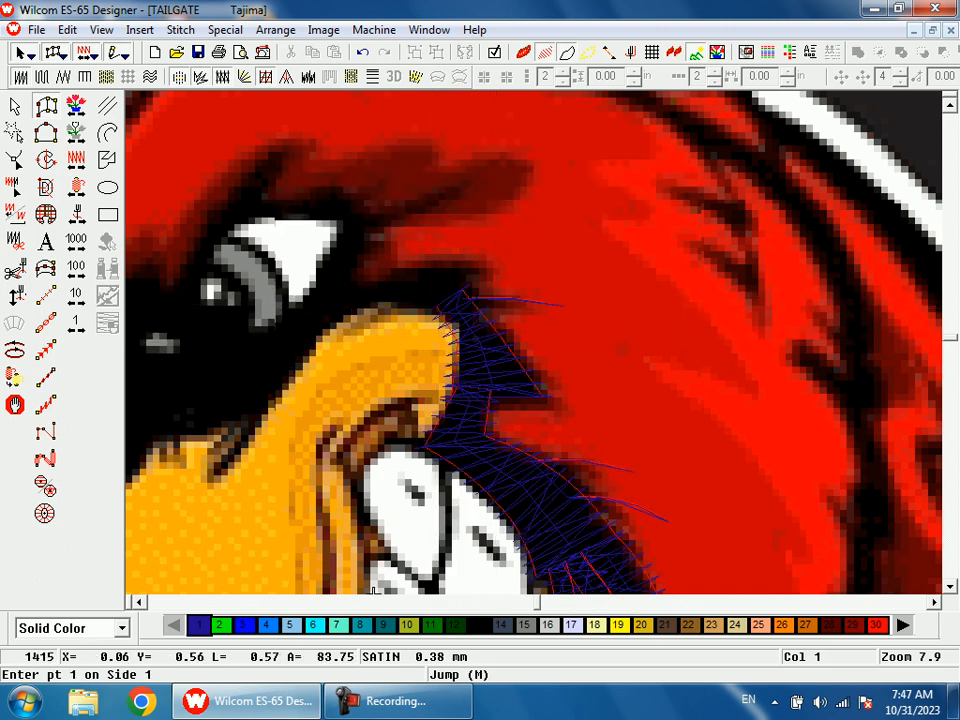
# - Start a satin column over the black band between the beak's upper edge and the eye, following the beak's curve
pyautogui.press('h')
pyautogui.press('space')
pyautogui.click(483, 278)
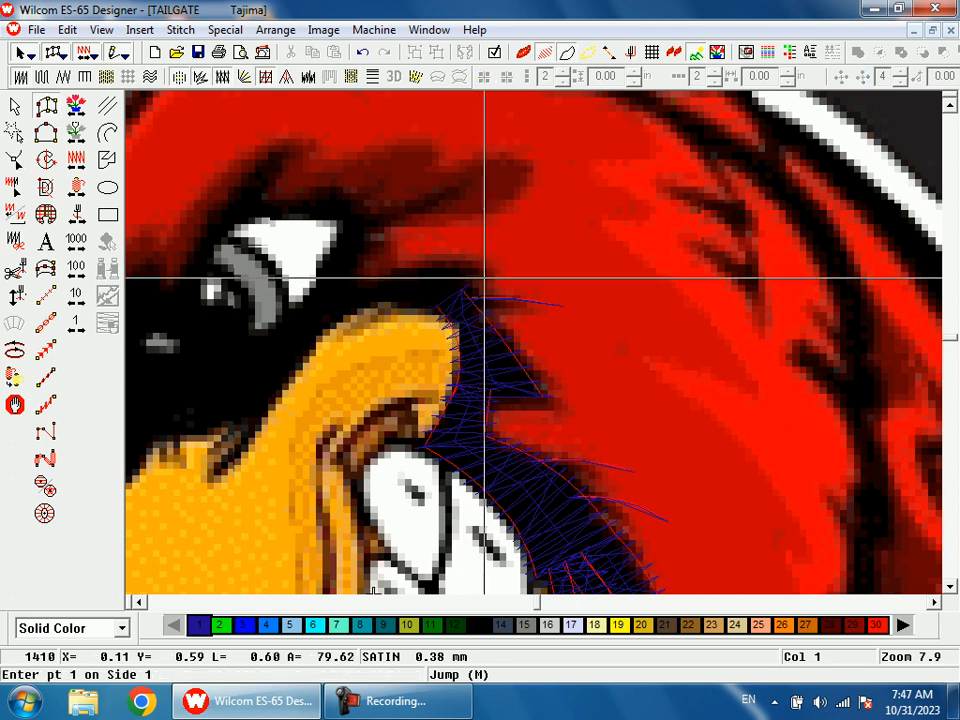
pyautogui.click(481, 260)
pyautogui.click(452, 304)
pyautogui.click(441, 261)
pyautogui.click(408, 302)
pyautogui.click(401, 273)
pyautogui.click(336, 323)
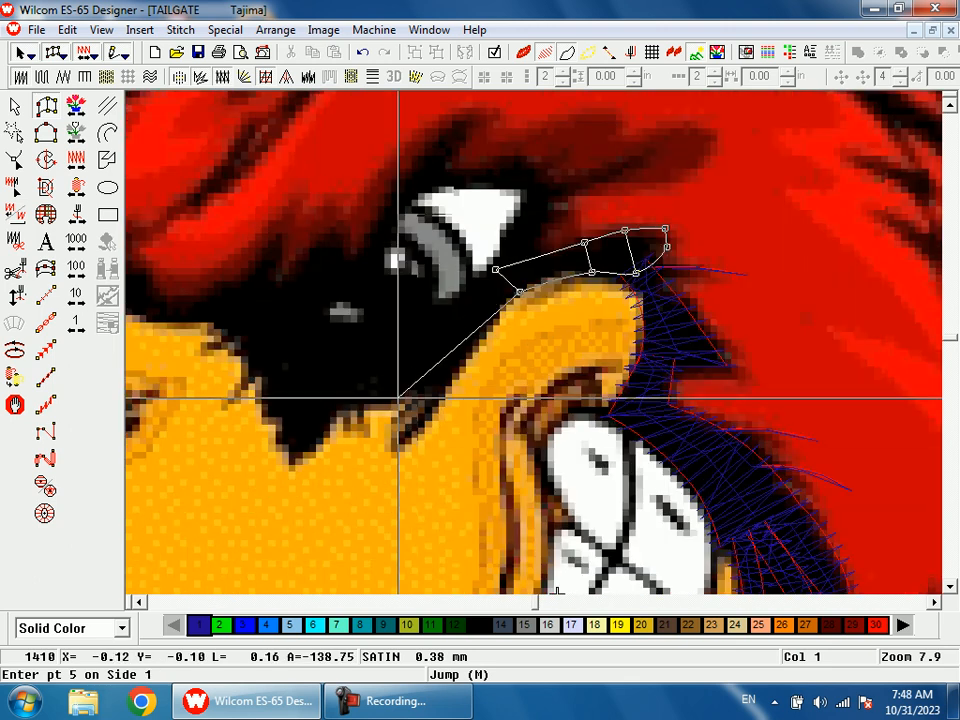
pyautogui.click(464, 353)
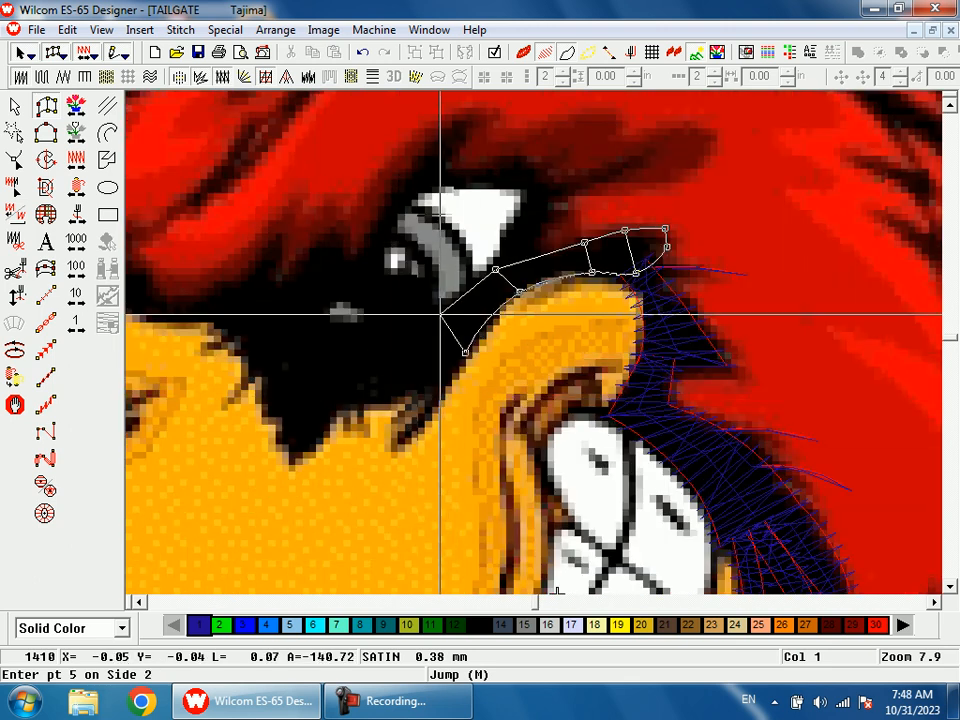
pyautogui.click(444, 306)
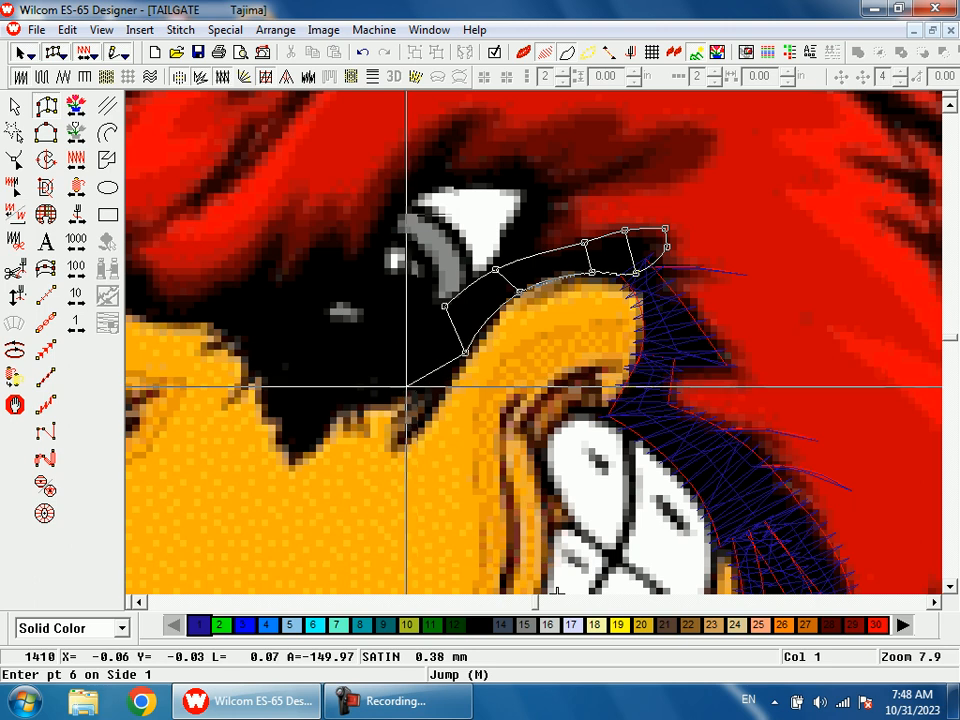
# - Carry the column across the jagged black patch between the eye and the beak, and finish its stitches
pyautogui.click(403, 386)
pyautogui.click(413, 284)
pyautogui.click(341, 403)
pyautogui.click(341, 238)
pyautogui.click(299, 452)
pyautogui.click(293, 270)
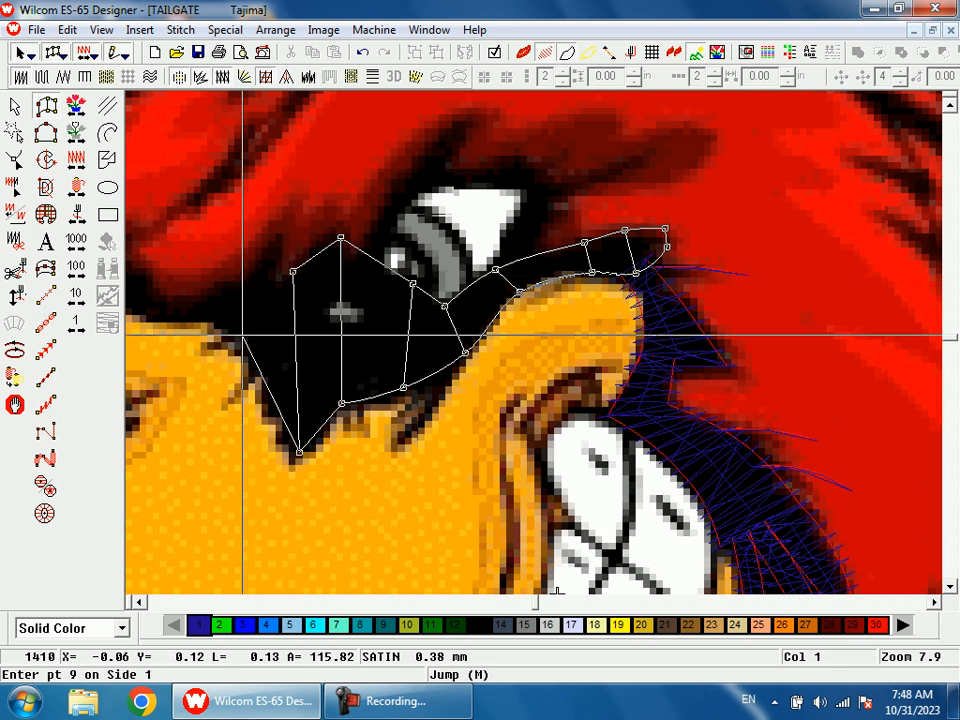
pyautogui.click(241, 344)
pyautogui.click(242, 284)
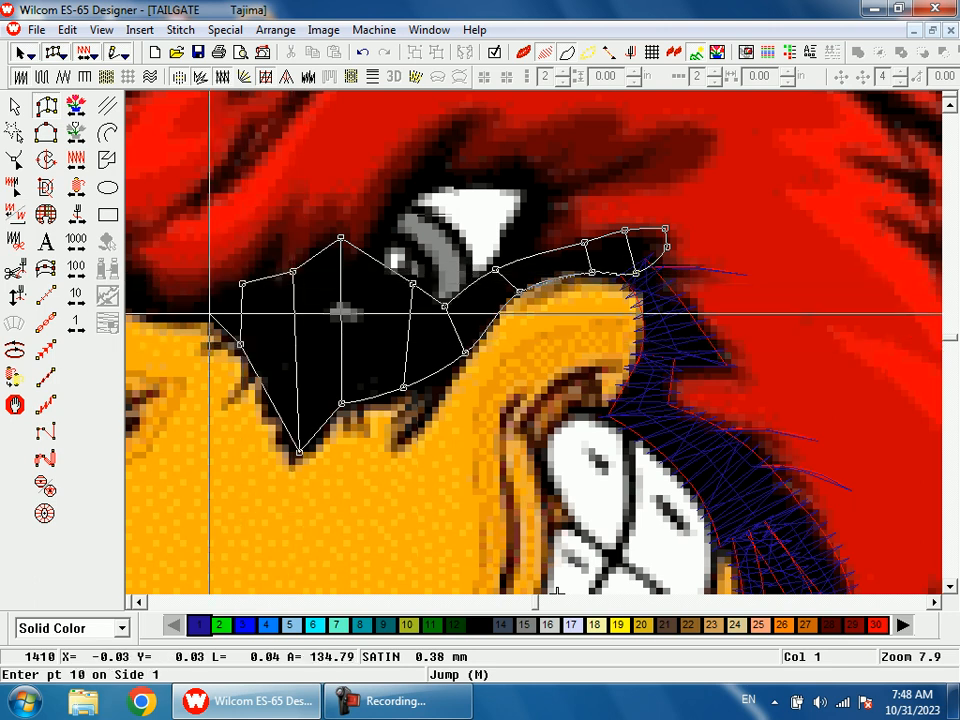
pyautogui.press('Return')
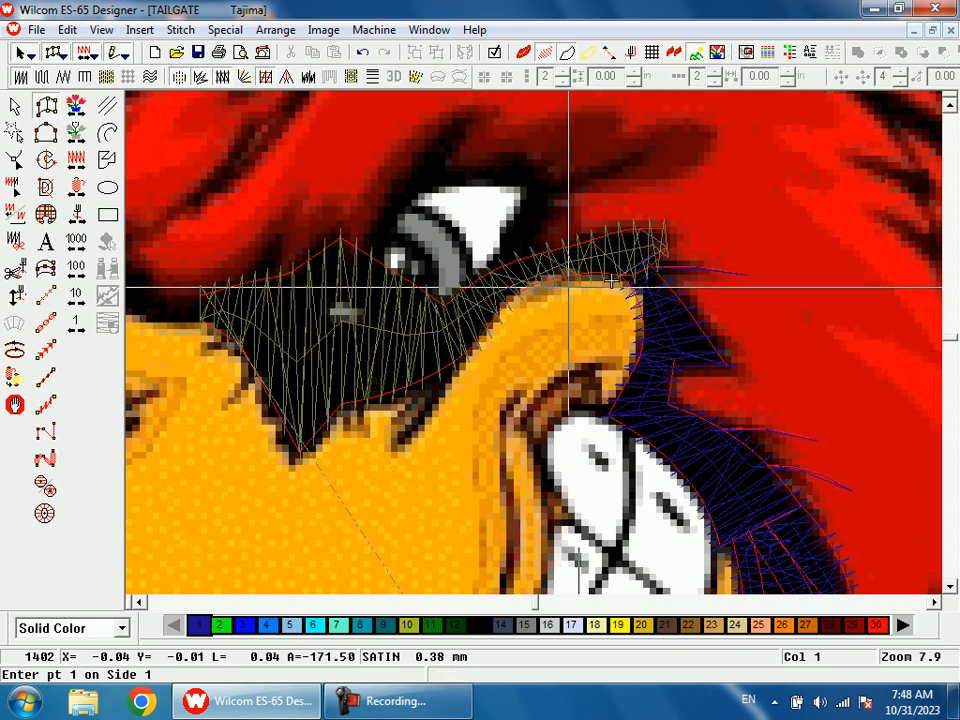
# - Digitize a satin column over the black outline around the outer corner and top of the eye white
pyautogui.click(518, 271)
pyautogui.click(520, 218)
pyautogui.click(520, 187)
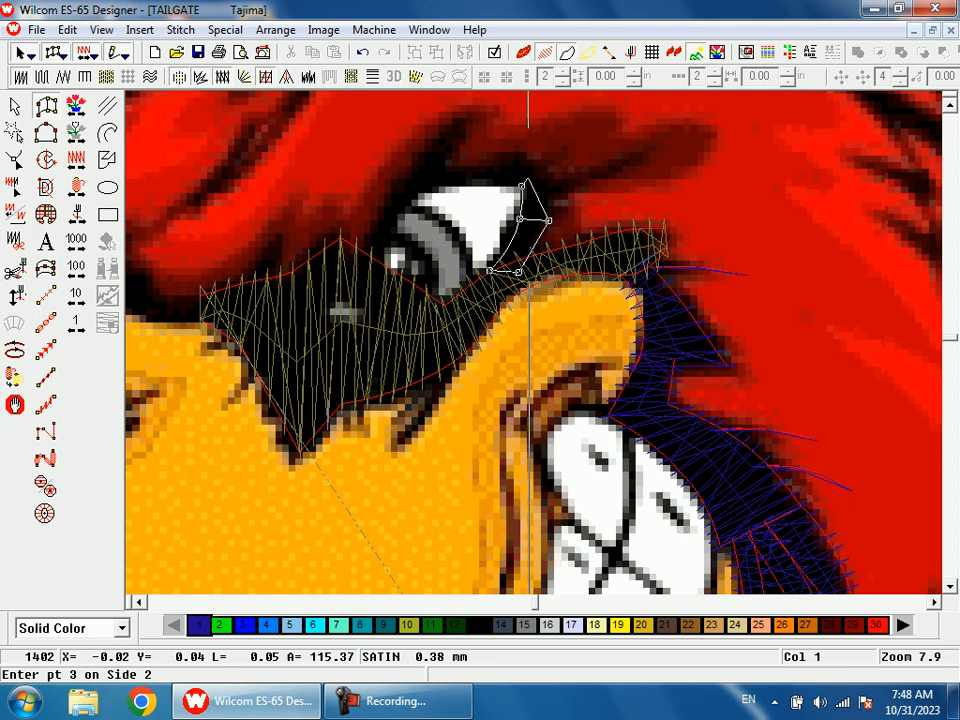
pyautogui.click(546, 164)
pyautogui.click(494, 180)
pyautogui.click(492, 156)
pyautogui.click(434, 186)
pyautogui.click(425, 173)
pyautogui.press('Return')
# - Digitize a satin column over the black brow stroke running from its upper tip down the eye's inner side
pyautogui.scroll(1, 486, 247)
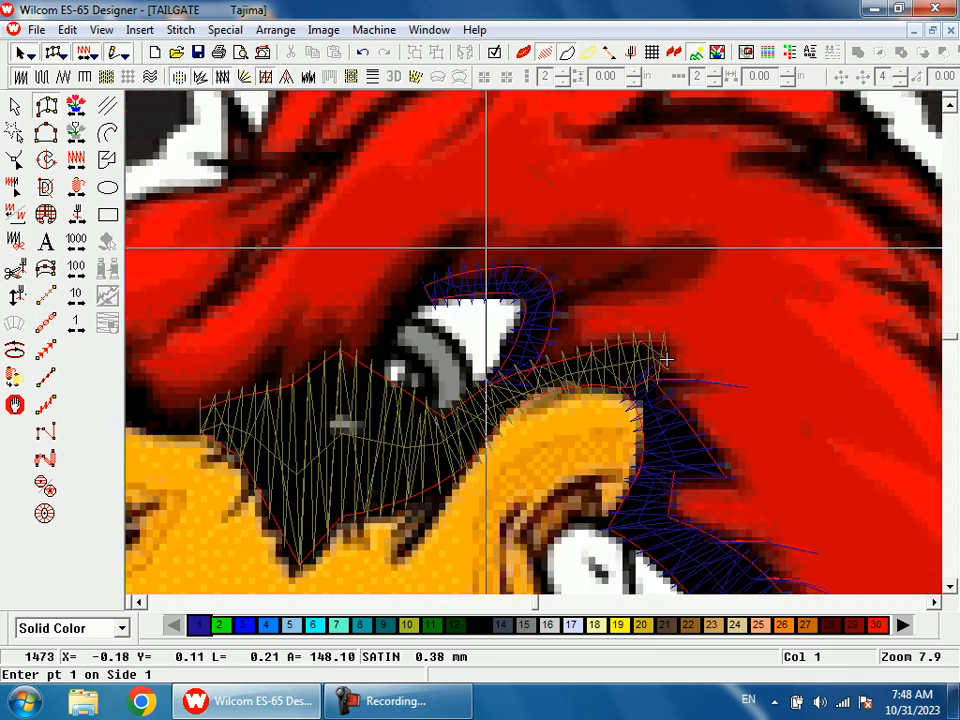
pyautogui.click(491, 226)
pyautogui.click(480, 217)
pyautogui.click(407, 274)
pyautogui.click(431, 288)
pyautogui.click(371, 378)
pyautogui.click(356, 361)
pyautogui.press('Return')
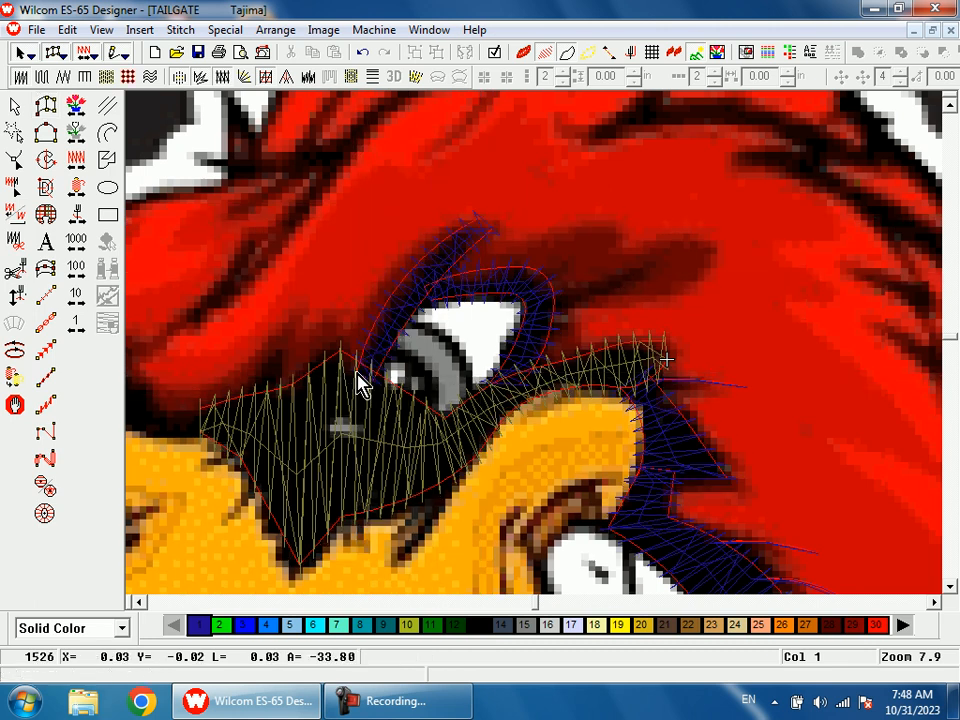
# - Trace the outer and inner edges of the gray iris with a back-and-forth run stitch
pyautogui.press('r')
pyautogui.click(479, 410)
pyautogui.click(452, 352)
pyautogui.click(397, 315)
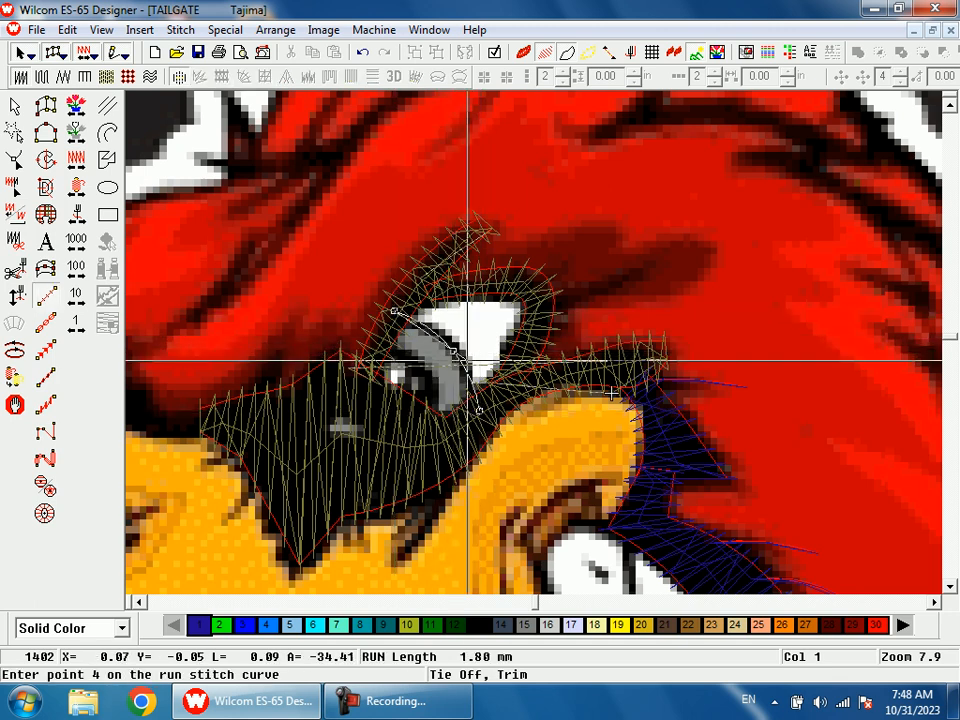
pyautogui.click(458, 360)
pyautogui.click(479, 408)
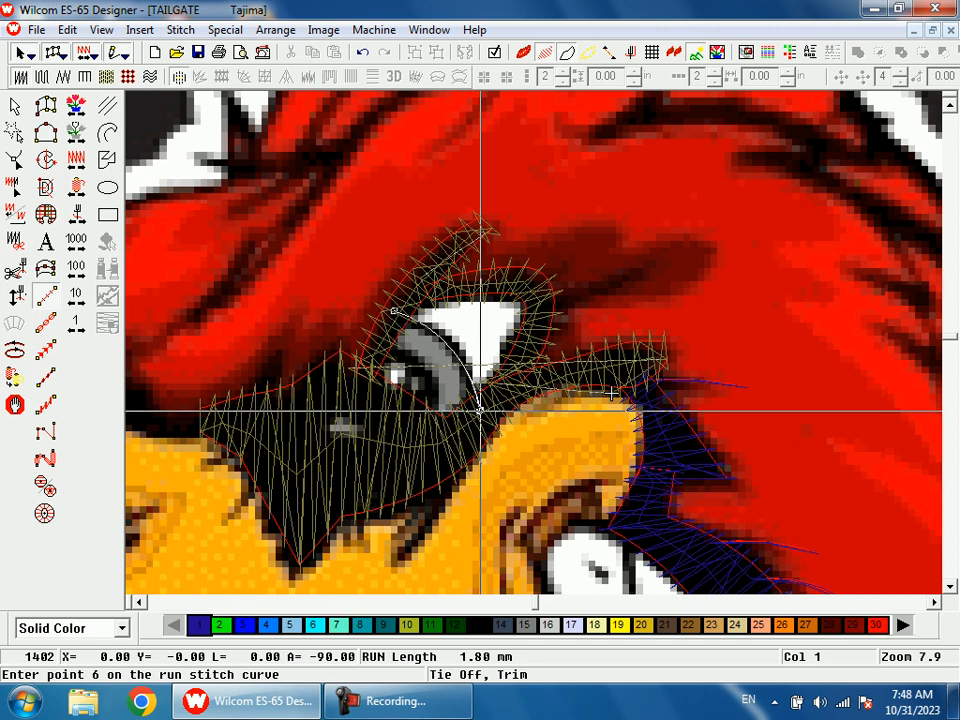
pyautogui.click(441, 424)
pyautogui.click(427, 374)
pyautogui.click(376, 340)
pyautogui.click(427, 368)
pyautogui.click(440, 422)
pyautogui.click(478, 409)
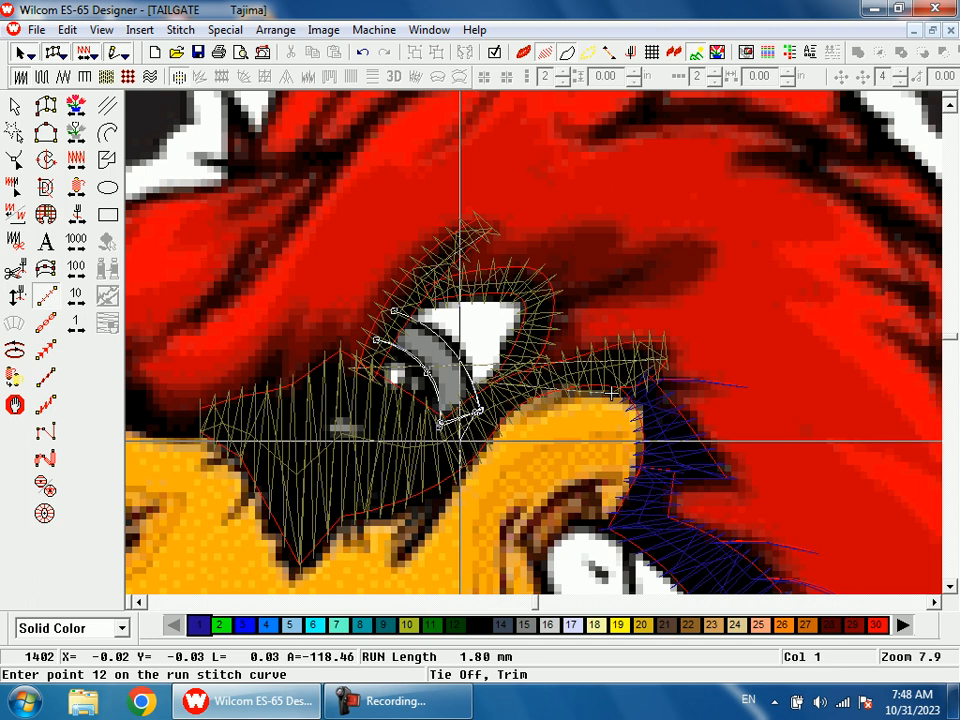
# - Extend the run stitch down the beak crease and back, then out along the brow shadow beyond the eye
pyautogui.click(440, 502)
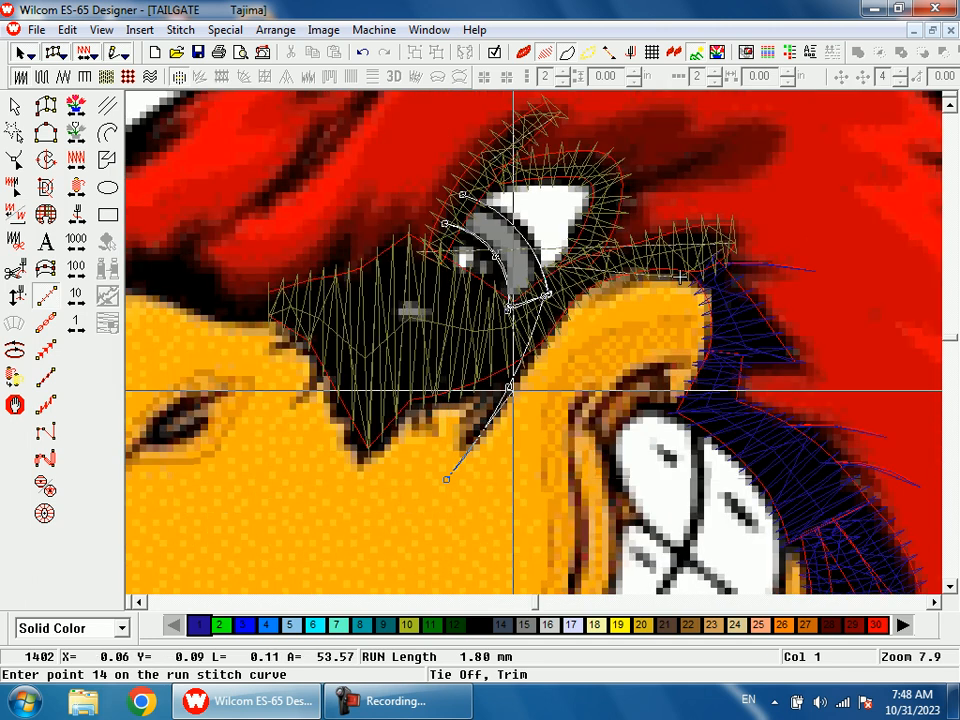
pyautogui.click(549, 292)
pyautogui.click(588, 271)
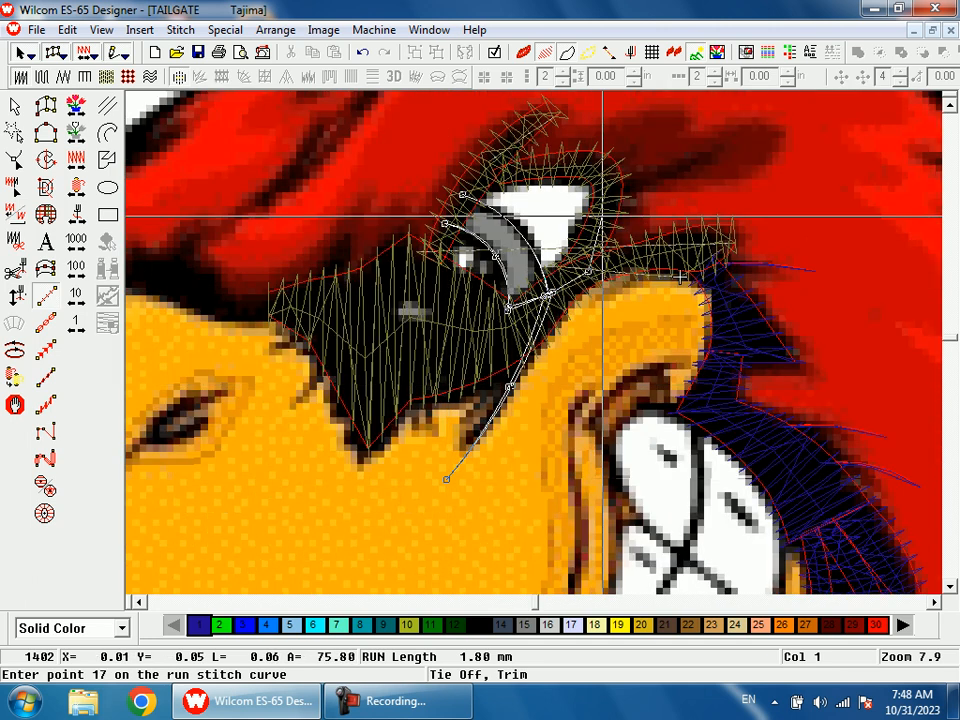
pyautogui.click(614, 188)
pyautogui.click(745, 127)
pyautogui.click(620, 192)
pyautogui.click(600, 189)
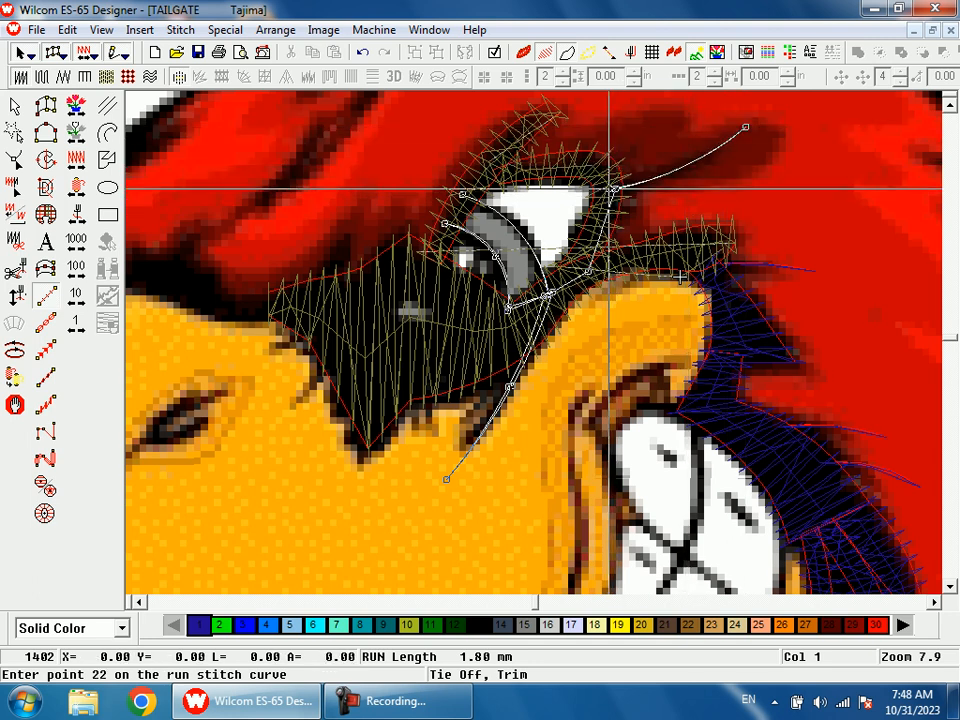
pyautogui.press('Return')
# - Digitize a short run-stitch line rising into the red from the top of the black patch beside the eye
pyautogui.hotkey('shift', 'z')
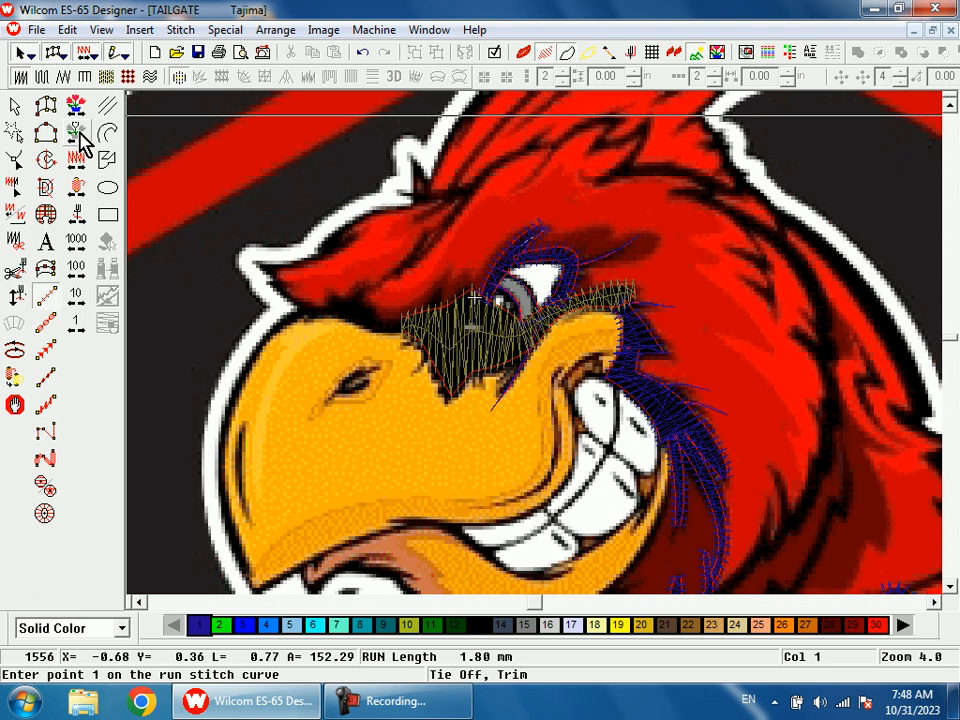
pyautogui.press('b')
pyautogui.moveTo(282, 226); pyautogui.dragTo(598, 416)
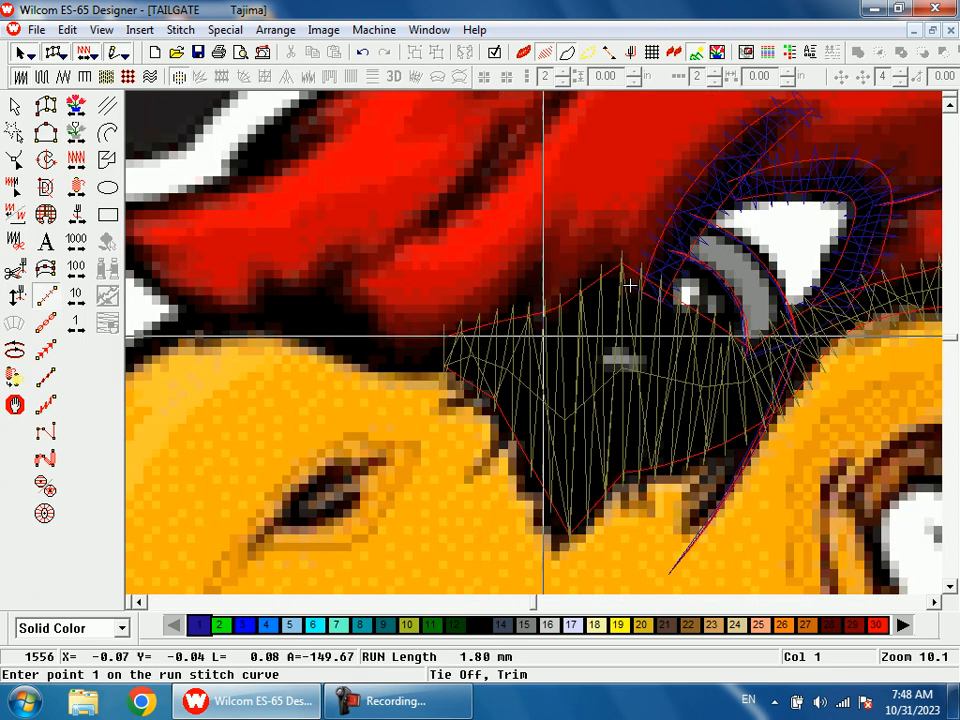
pyautogui.click(506, 336)
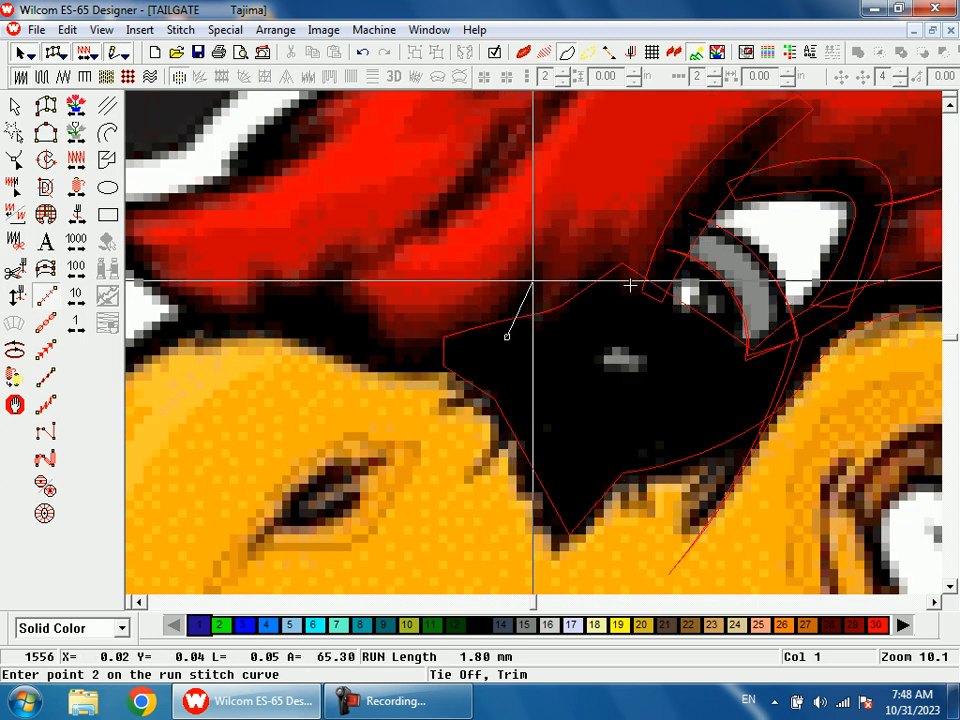
pyautogui.press('Escape')
pyautogui.click(614, 205)
pyautogui.click(591, 300)
pyautogui.press('Return')
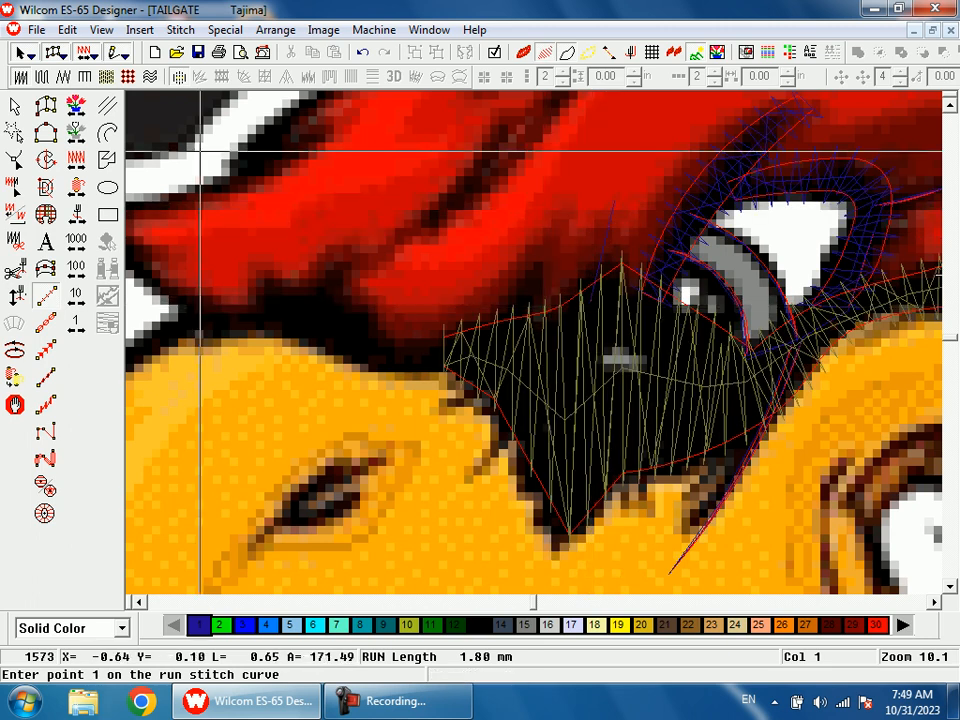
# - Digitize a satin column over the black band between the beak's top edge and the red brow feathers, out toward the front
pyautogui.click(46, 104)
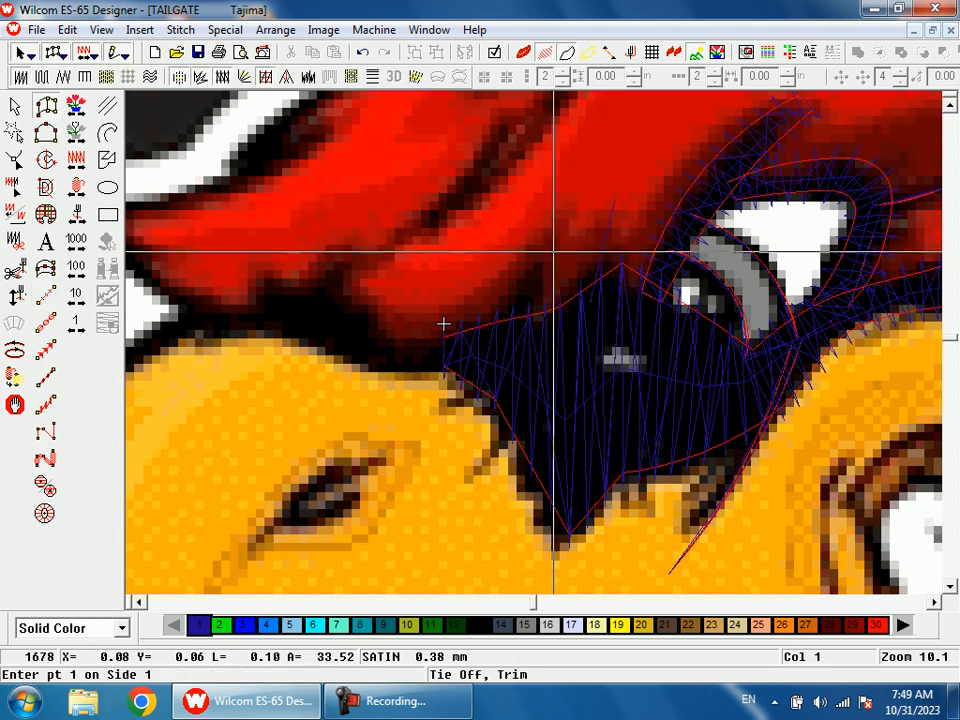
pyautogui.click(541, 249)
pyautogui.click(513, 299)
pyautogui.click(528, 315)
pyautogui.click(456, 328)
pyautogui.click(460, 367)
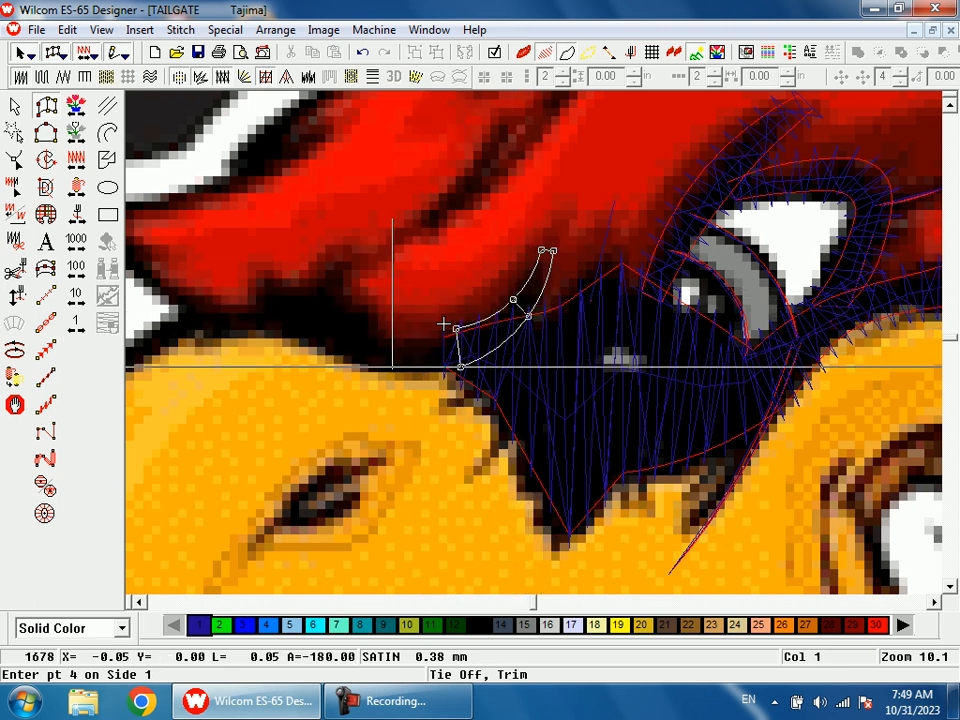
pyautogui.click(396, 330)
pyautogui.click(349, 303)
pyautogui.click(286, 335)
pyautogui.rightClick(300, 293)
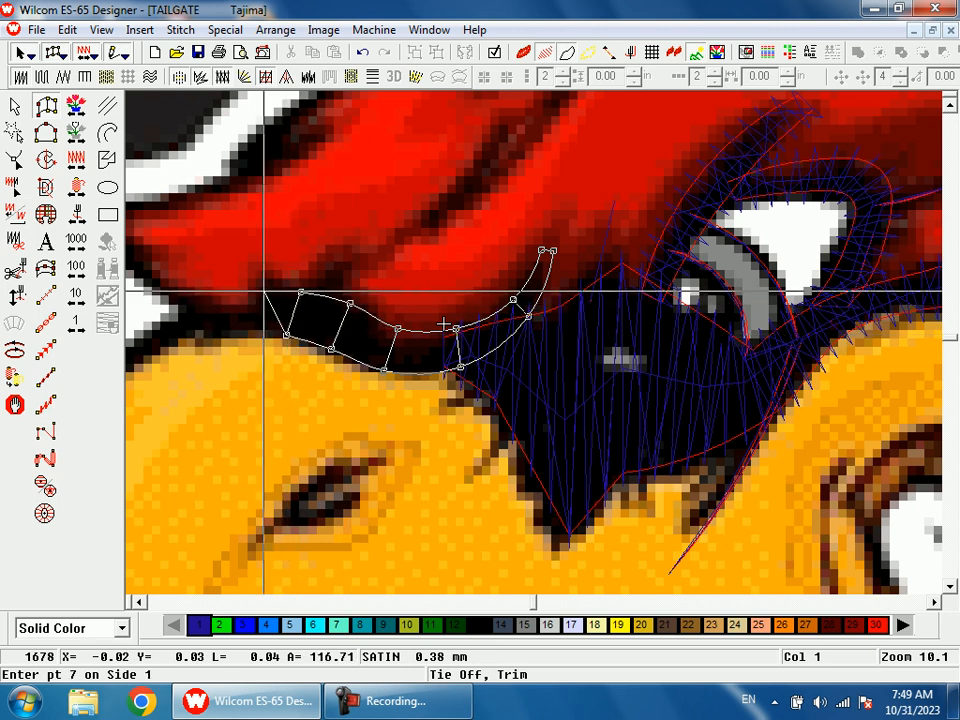
pyautogui.click(258, 287)
pyautogui.click(271, 277)
pyautogui.press('Return')
# - Digitize a satin column along the dark feather line above the brow, up to the base of the crest
pyautogui.hotkey('shift', 'z')
pyautogui.hotkey('shift', 'z')
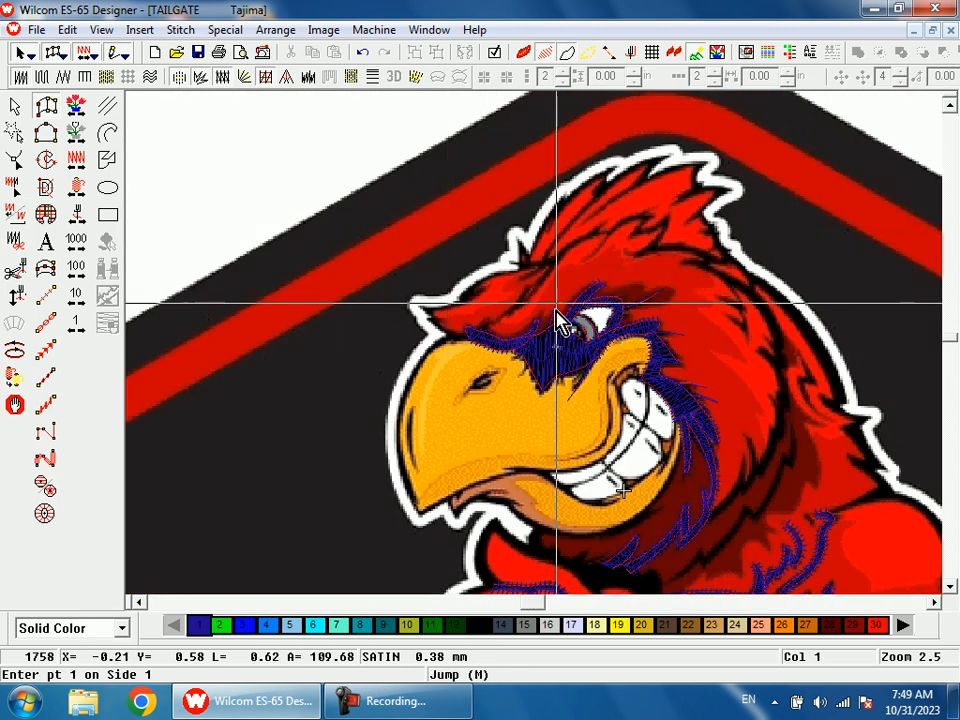
pyautogui.moveTo(476, 236); pyautogui.dragTo(529, 379)
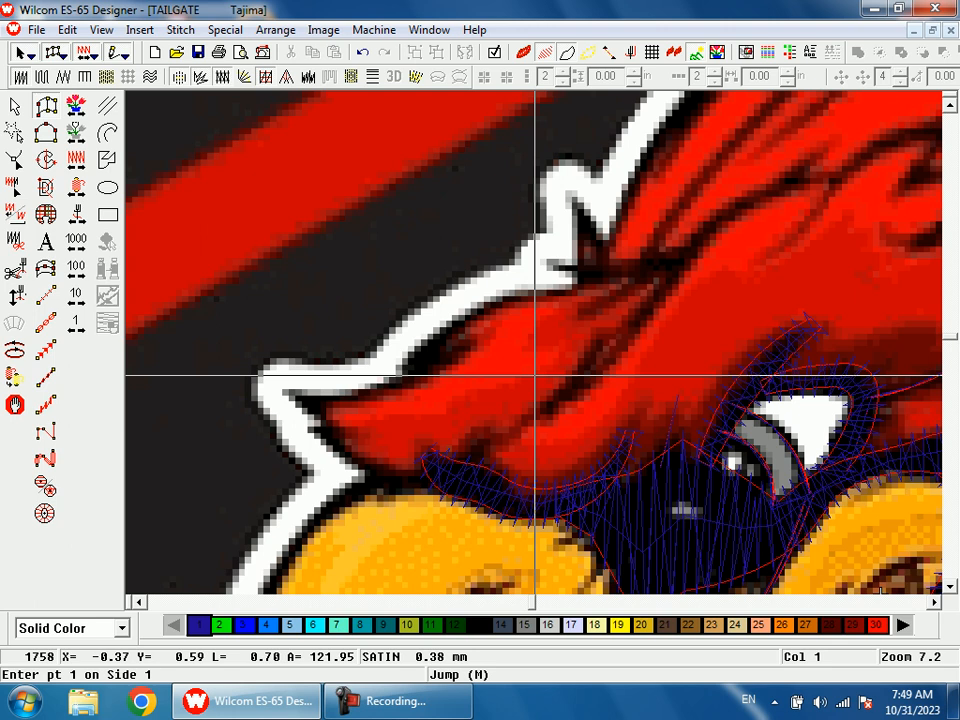
pyautogui.click(452, 457)
pyautogui.click(465, 466)
pyautogui.click(516, 417)
pyautogui.click(596, 337)
pyautogui.press('Return')
pyautogui.click(561, 398)
pyautogui.click(570, 401)
pyautogui.click(630, 327)
pyautogui.click(645, 335)
pyautogui.click(676, 262)
# - Digitize a run-stitch strand branching forward from the upper end of the feather-line column at the crest's base
pyautogui.press('r')
pyautogui.click(653, 265)
pyautogui.click(614, 296)
pyautogui.click(571, 316)
pyautogui.click(643, 267)
pyautogui.click(653, 266)
pyautogui.hotkey('shift', 'z')
pyautogui.press('Return')
# - Start a run stitch at the crest's base and trace the first dark feather tip and back
pyautogui.press('z')
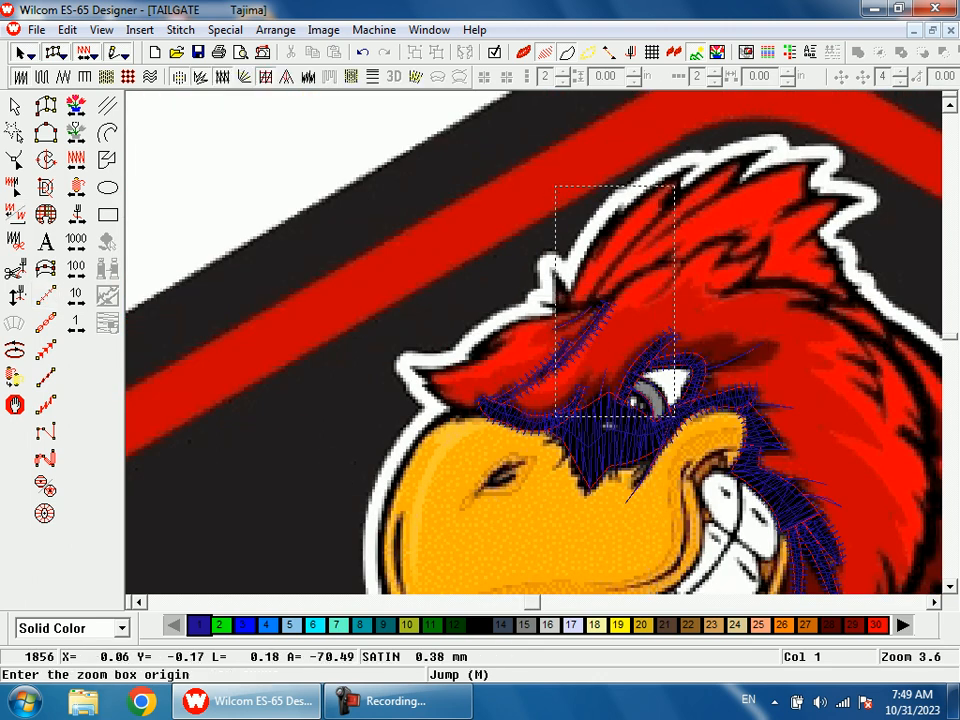
pyautogui.moveTo(556, 187); pyautogui.dragTo(671, 417)
pyautogui.hotkey('shift', 'z')
pyautogui.hotkey('shift', 'z')
pyautogui.press('z')
pyautogui.moveTo(561, 285); pyautogui.dragTo(639, 439)
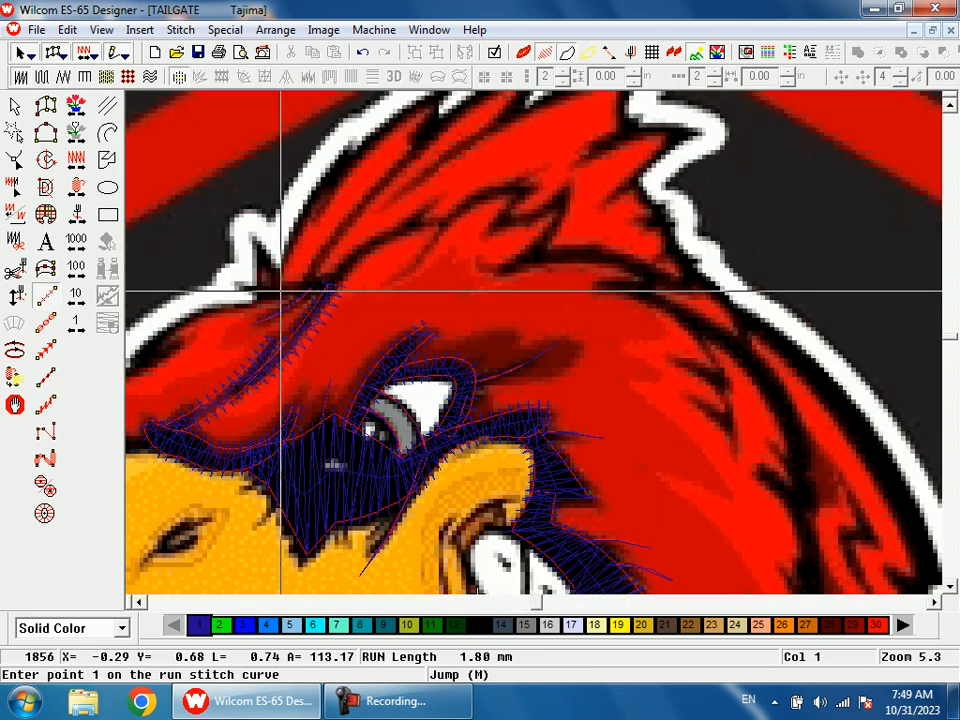
pyautogui.click(260, 294)
pyautogui.click(330, 285)
pyautogui.click(363, 245)
pyautogui.click(406, 226)
pyautogui.click(443, 184)
pyautogui.click(407, 222)
pyautogui.click(443, 222)
# - Continue the run stitch rearward from the first tip, tracing the zigzag dark feather points in the middle of the crest
pyautogui.click(476, 198)
pyautogui.click(531, 188)
pyautogui.click(494, 226)
pyautogui.click(528, 218)
pyautogui.click(566, 193)
pyautogui.click(545, 235)
# - Trace the small hooked feather mark with the run stitch and follow the dark line to the rear base of the crest
pyautogui.click(483, 267)
pyautogui.click(471, 253)
pyautogui.click(509, 268)
pyautogui.click(528, 252)
pyautogui.click(594, 251)
pyautogui.click(664, 278)
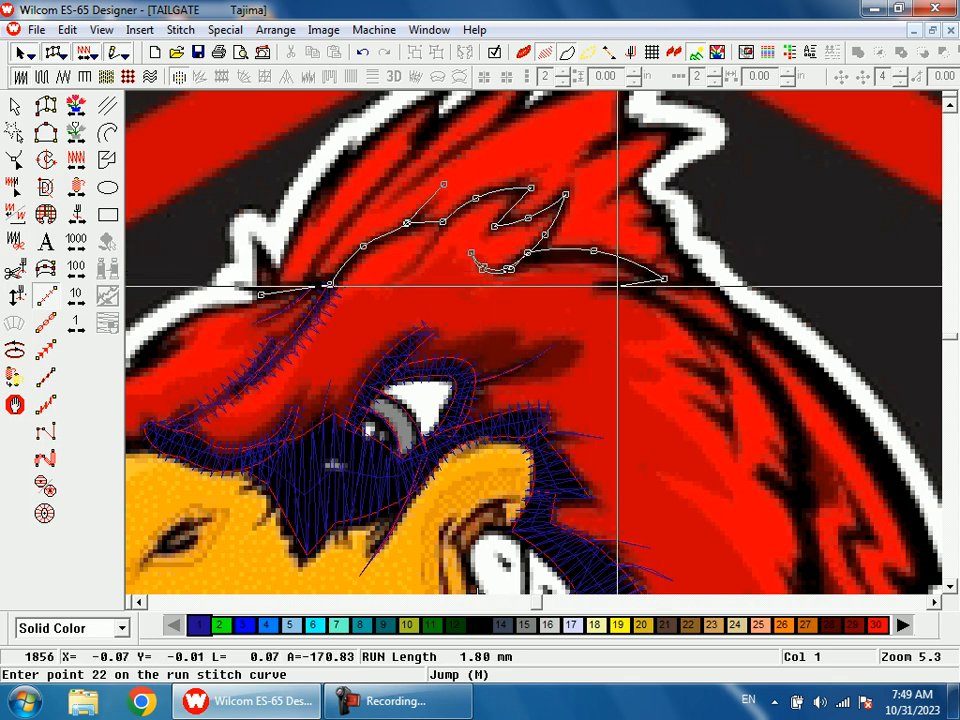
# - Extend the run stitch down the dark feather line at the back of the head, including its end point and first side tip
pyautogui.click(680, 312)
pyautogui.click(711, 352)
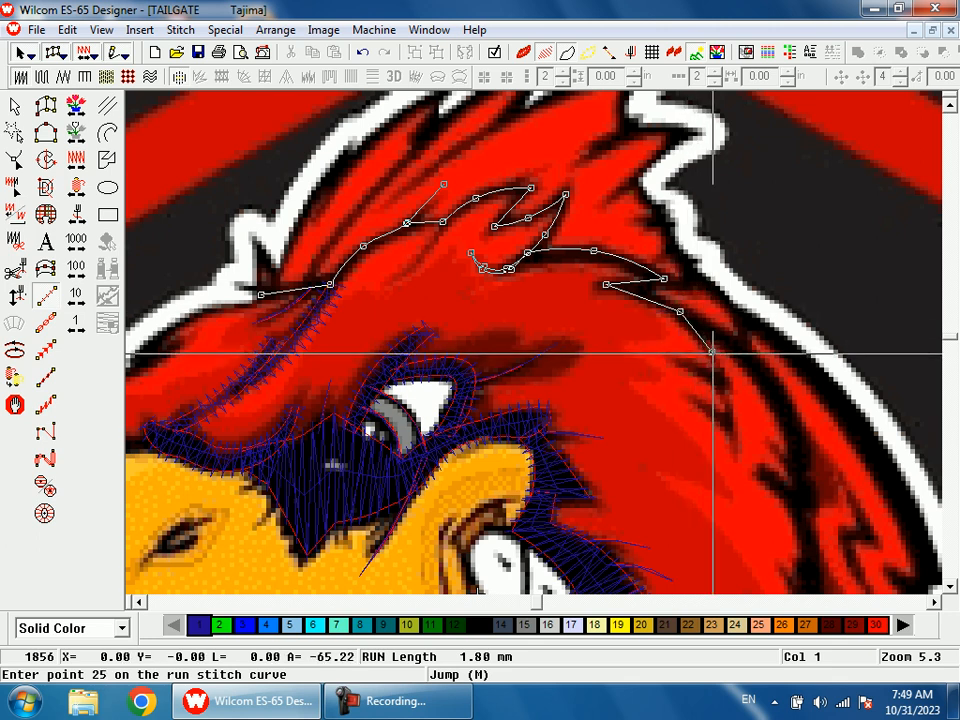
pyautogui.click(725, 400)
pyautogui.click(728, 464)
pyautogui.click(728, 436)
pyautogui.click(728, 415)
pyautogui.click(687, 400)
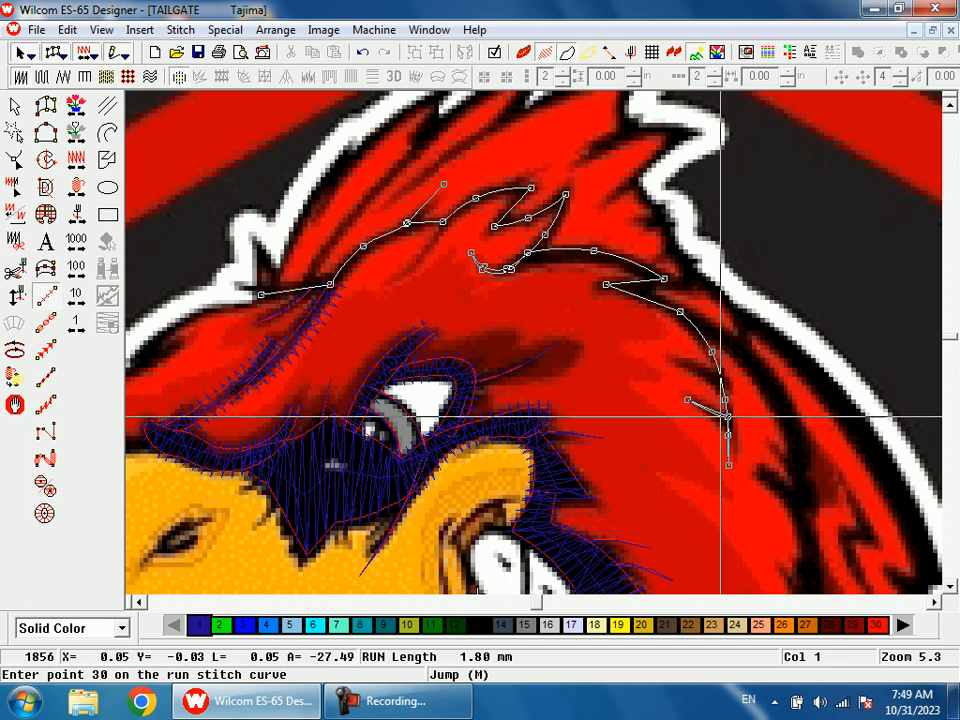
# - Run the stitch back up the head line, adding its upper side tip and a short branch at the crest's rear edge
pyautogui.click(724, 396)
pyautogui.click(718, 376)
pyautogui.click(676, 360)
pyautogui.click(718, 374)
pyautogui.click(712, 353)
pyautogui.click(682, 313)
pyautogui.click(663, 278)
pyautogui.click(648, 266)
pyautogui.click(671, 251)
pyautogui.click(675, 249)
pyautogui.click(646, 265)
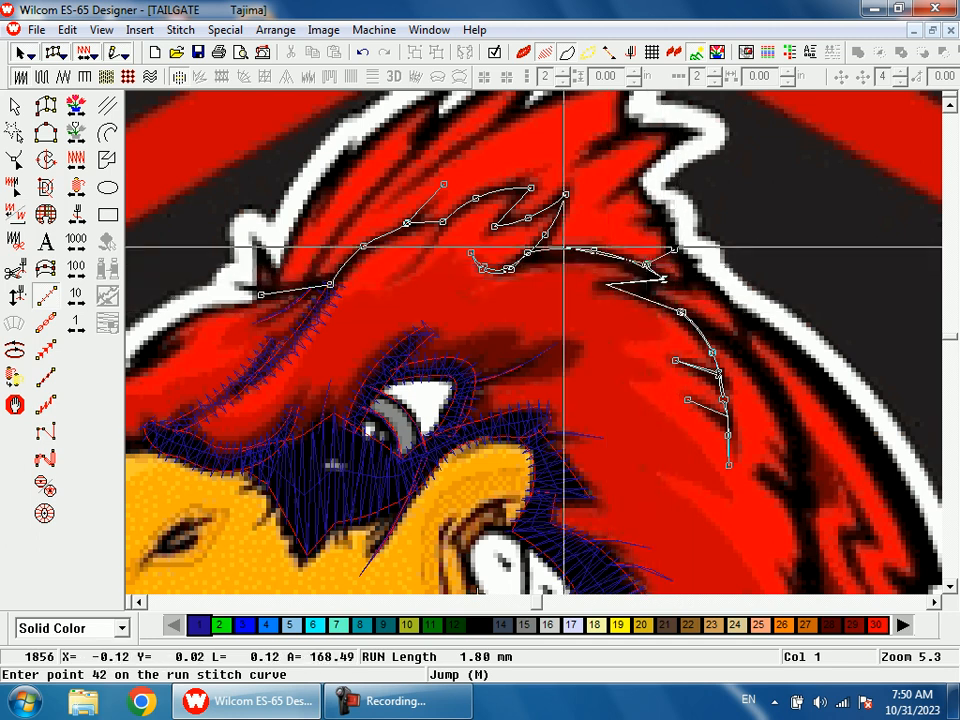
# - Double the run stitch back forward over the crest's rear line and the zigzag feather points
pyautogui.click(594, 251)
pyautogui.click(529, 256)
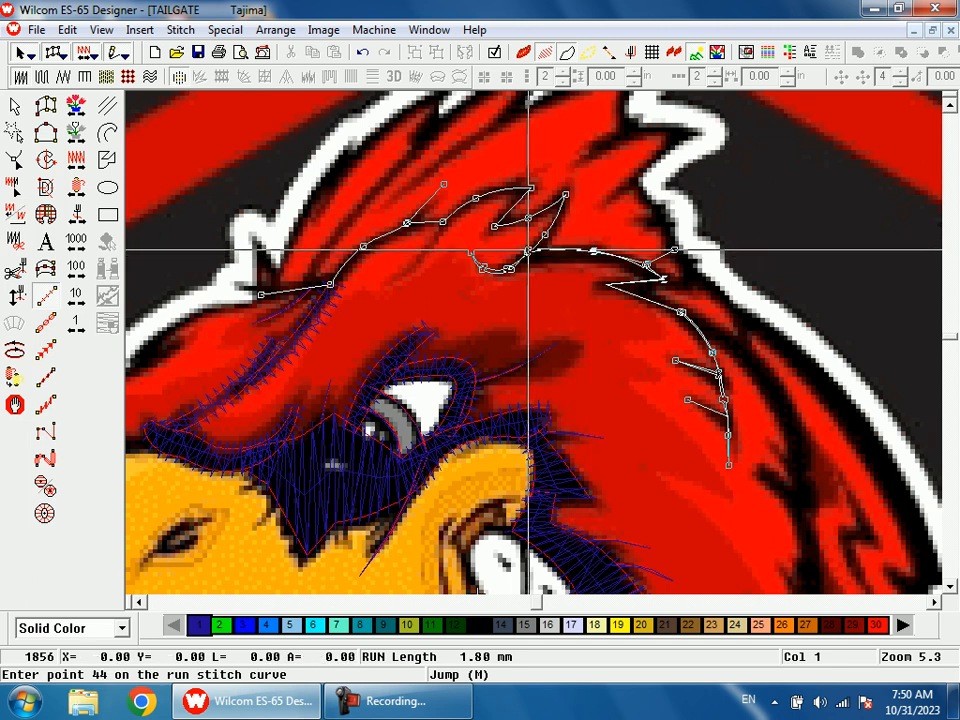
pyautogui.click(565, 196)
pyautogui.click(565, 196)
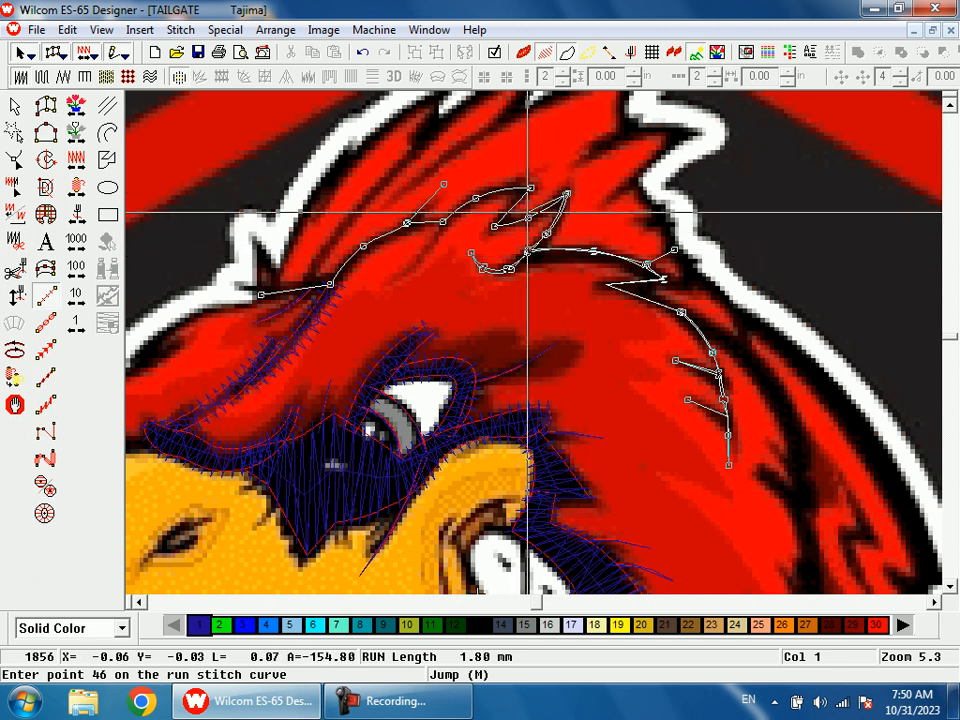
pyautogui.click(495, 224)
pyautogui.click(527, 193)
# - Return the run stitch to the crest's front base, tracing the dark strand that branches down toward the brow
pyautogui.click(478, 196)
pyautogui.click(443, 222)
pyautogui.click(424, 253)
pyautogui.click(382, 288)
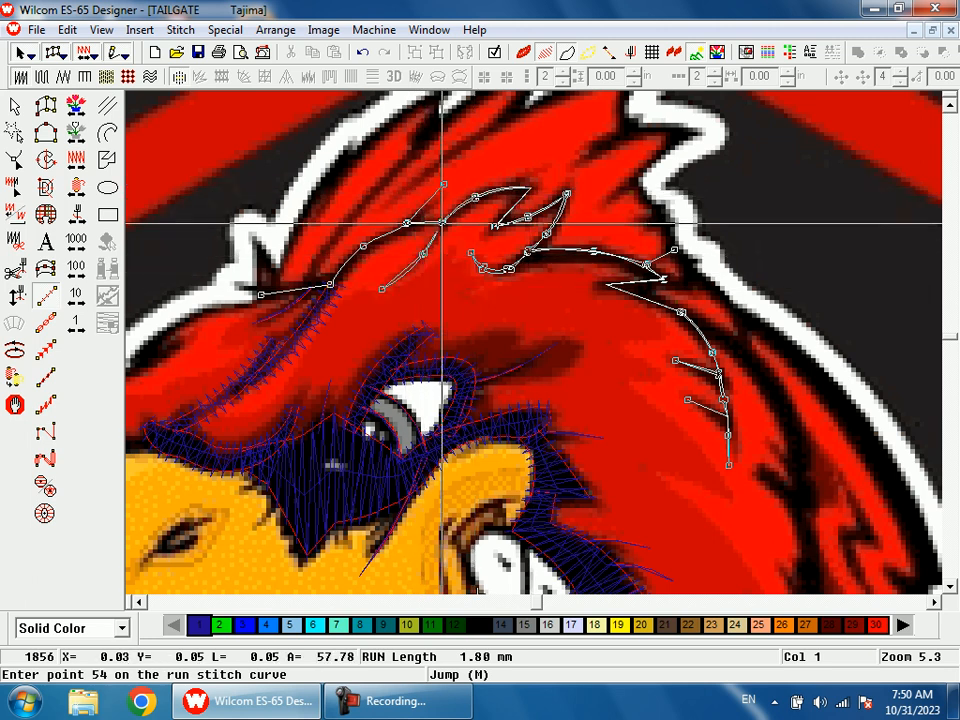
pyautogui.click(406, 222)
pyautogui.click(360, 245)
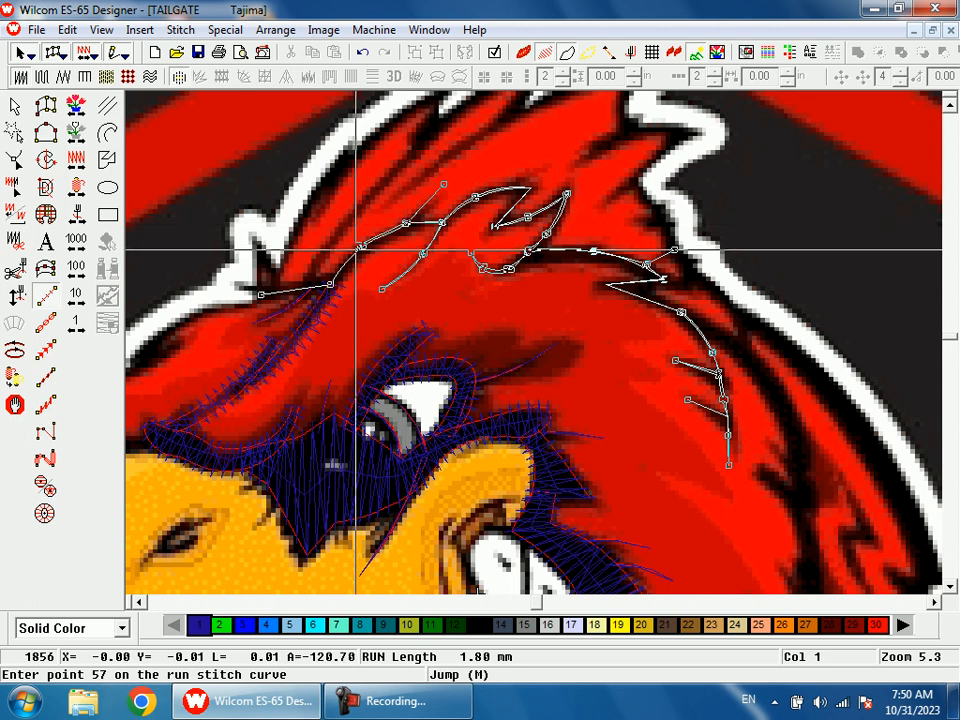
pyautogui.click(303, 285)
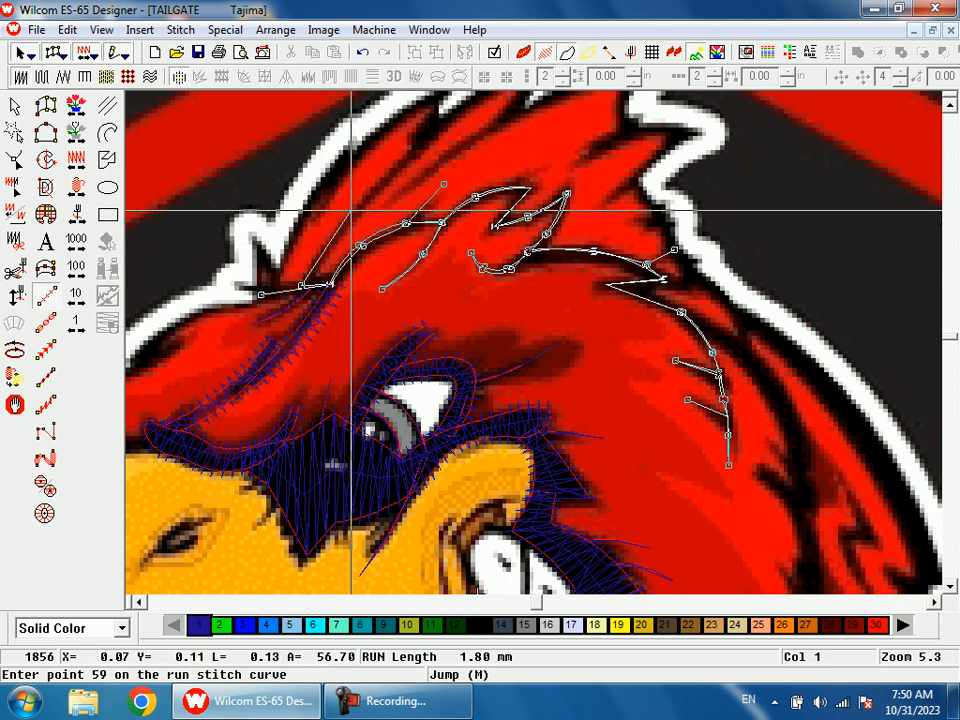
# - Trace the long front crest feather line up and back, add the short tip at the front base, and finish the run stitch
pyautogui.click(351, 211)
pyautogui.click(477, 252)
pyautogui.click(396, 340)
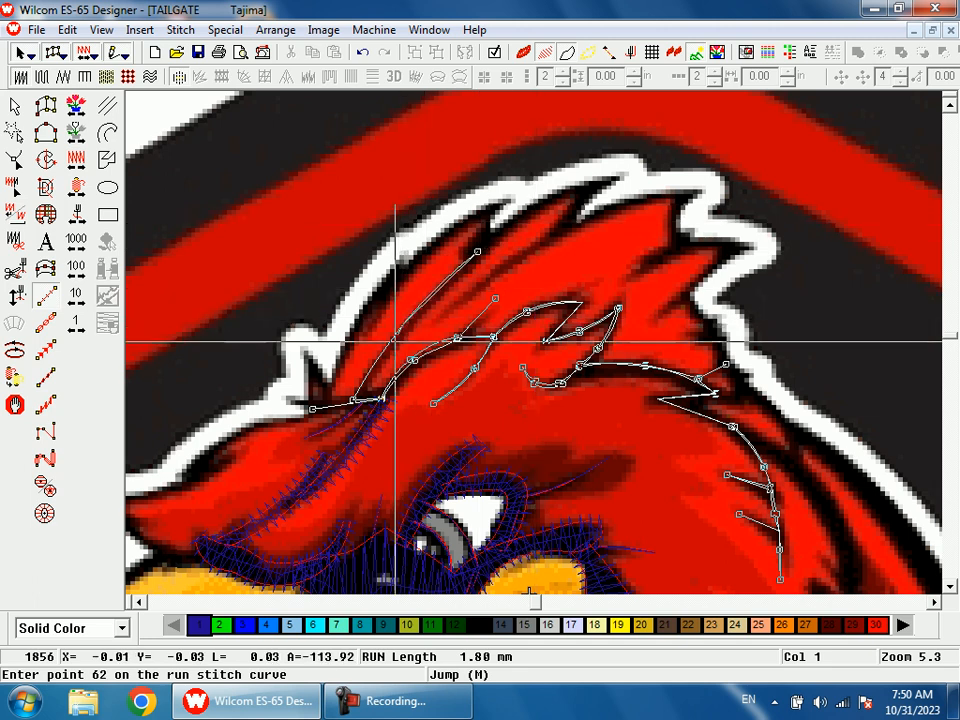
pyautogui.click(313, 409)
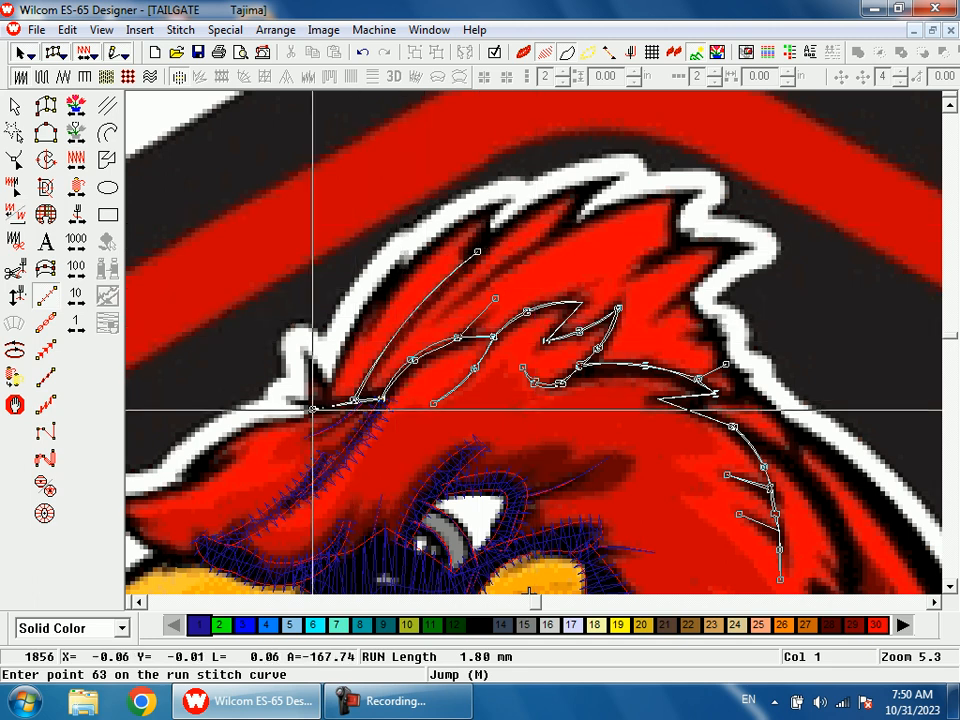
pyautogui.click(291, 399)
pyautogui.click(302, 400)
pyautogui.click(313, 408)
pyautogui.press('Return')
# - Start a satin column where the brow meets the beak and digitize the black outline down the beak's curved front
pyautogui.hotkey('shift', 'z')
pyautogui.hotkey('shift', 'z')
pyautogui.press('z')
pyautogui.moveTo(474, 291); pyautogui.dragTo(514, 390)
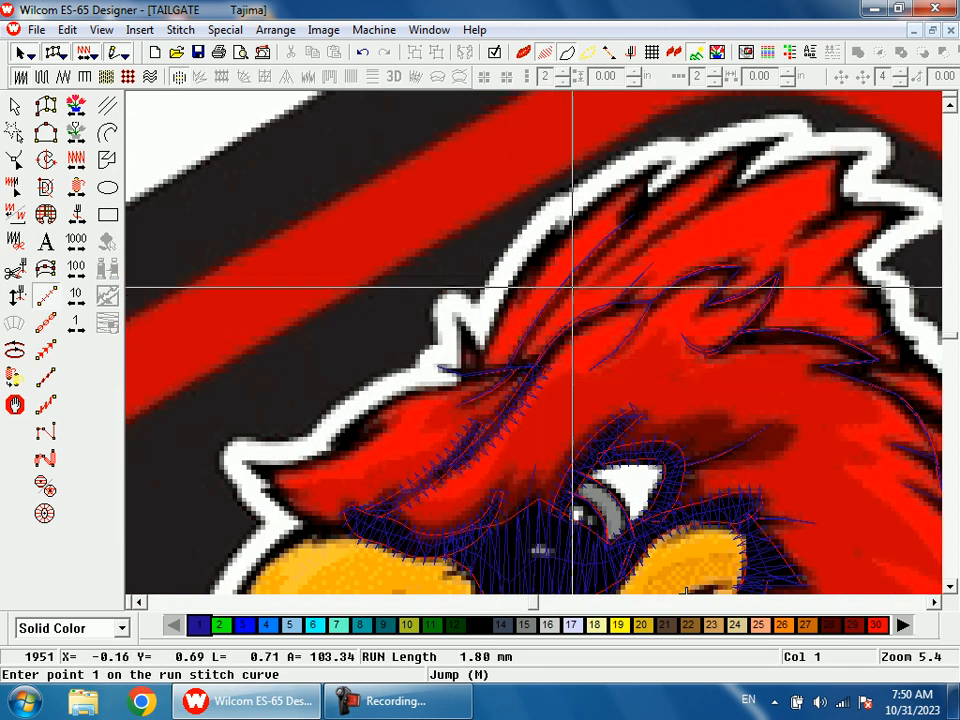
pyautogui.hotkey('shift', 'z')
pyautogui.hotkey('shift', 'z')
pyautogui.press('z')
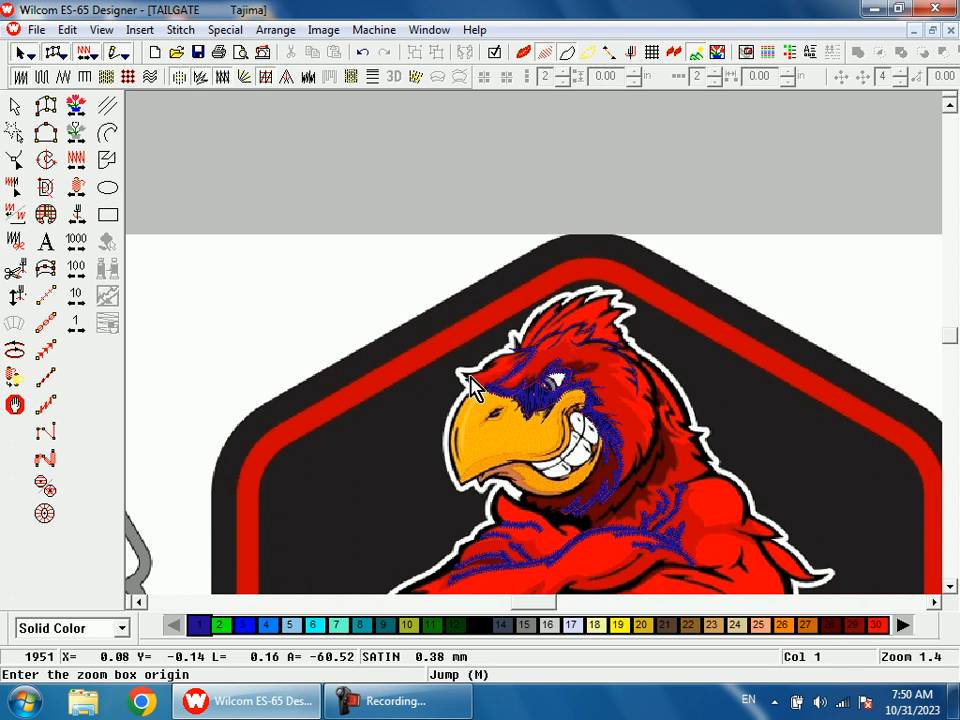
pyautogui.moveTo(503, 412); pyautogui.dragTo(519, 442)
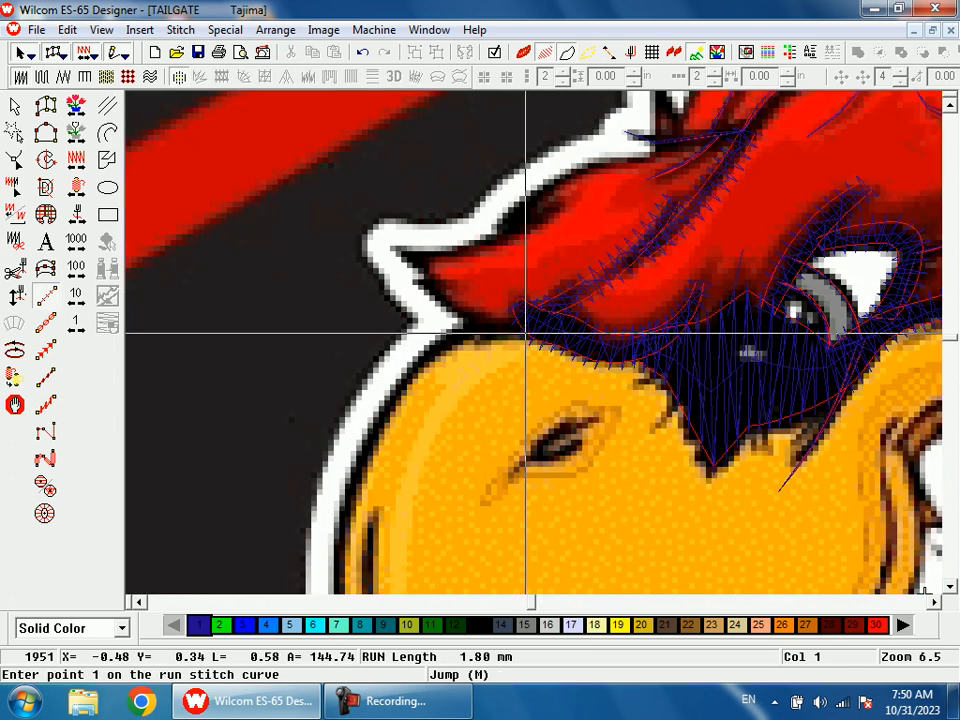
pyautogui.click(522, 321)
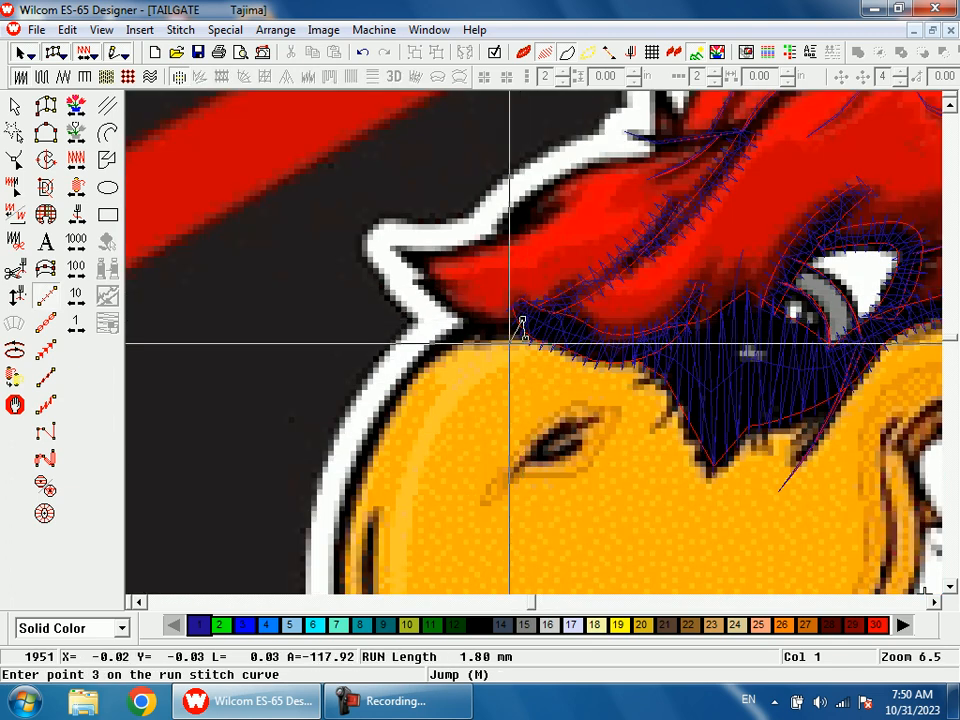
pyautogui.press('space')
pyautogui.click(524, 321)
pyautogui.click(473, 344)
pyautogui.click(466, 324)
pyautogui.click(419, 375)
pyautogui.click(410, 368)
pyautogui.click(480, 352)
pyautogui.click(497, 351)
pyautogui.click(483, 511)
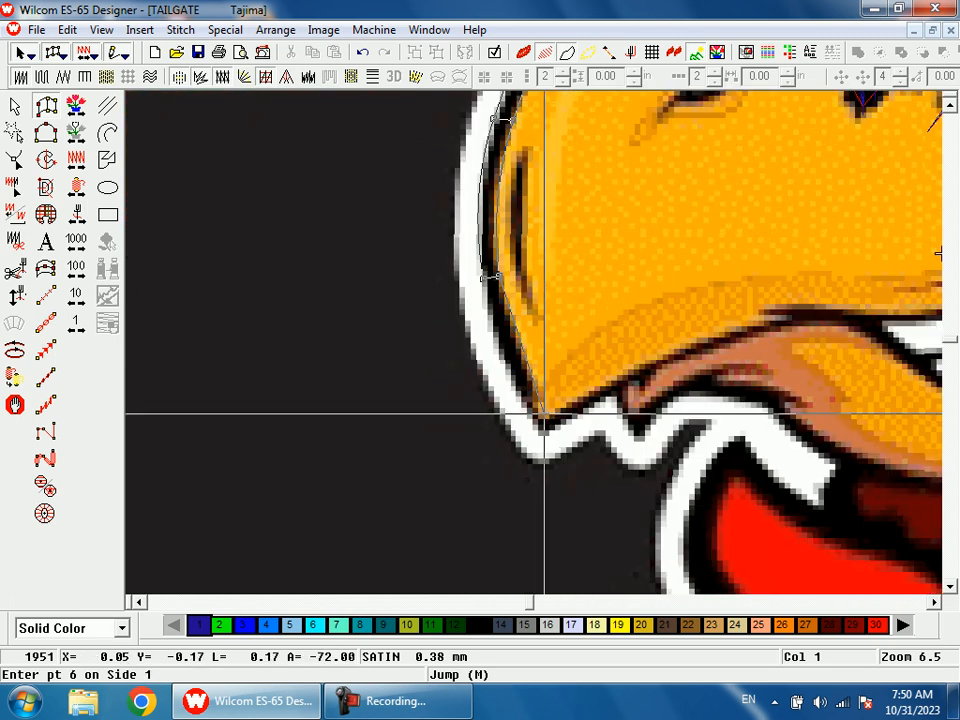
# - Carry the satin column around the beak's pointed tip and along its lower edge to the front of the mouth, and finish it
pyautogui.click(542, 417)
pyautogui.click(543, 438)
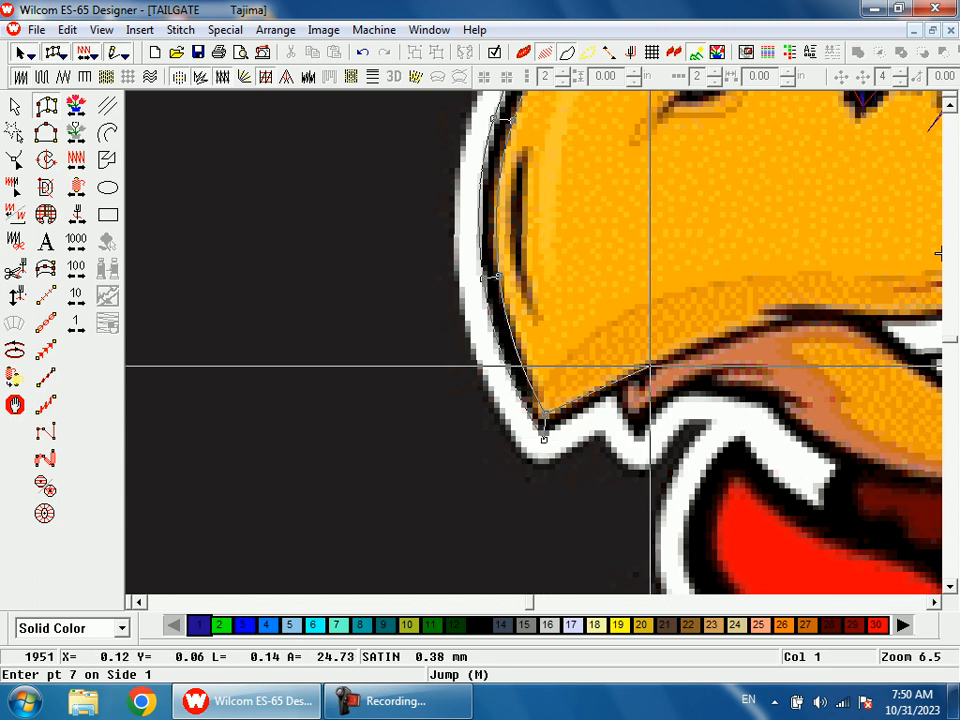
pyautogui.click(639, 364)
pyautogui.click(640, 378)
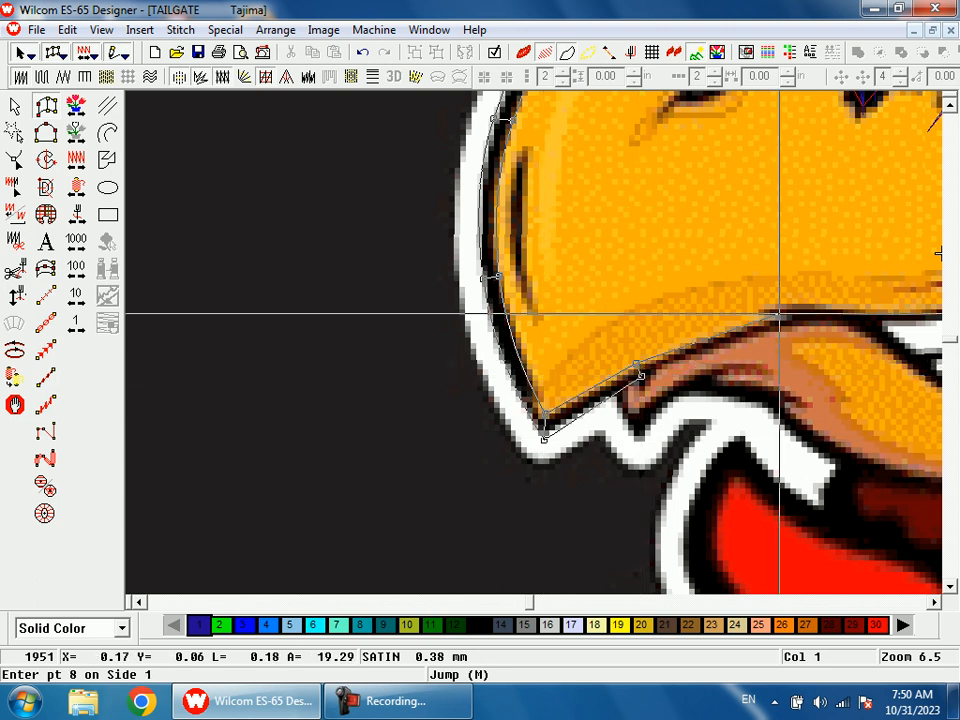
pyautogui.hotkey('shift', 'z')
pyautogui.press('b')
pyautogui.moveTo(500, 237); pyautogui.dragTo(594, 463)
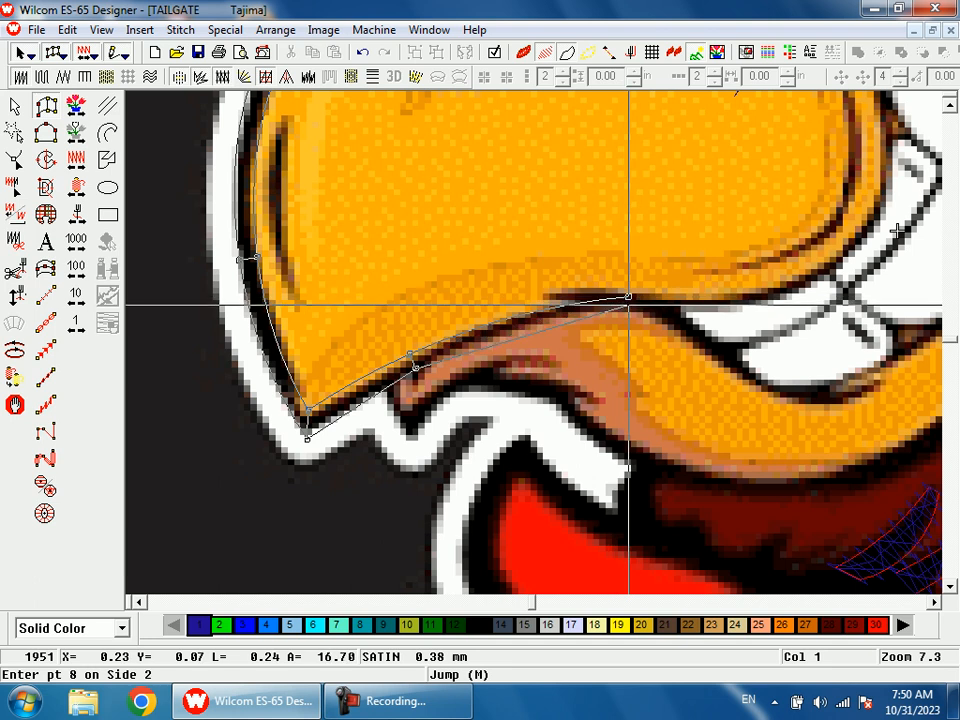
pyautogui.press('Return')
pyautogui.scroll(1, 630, 310)
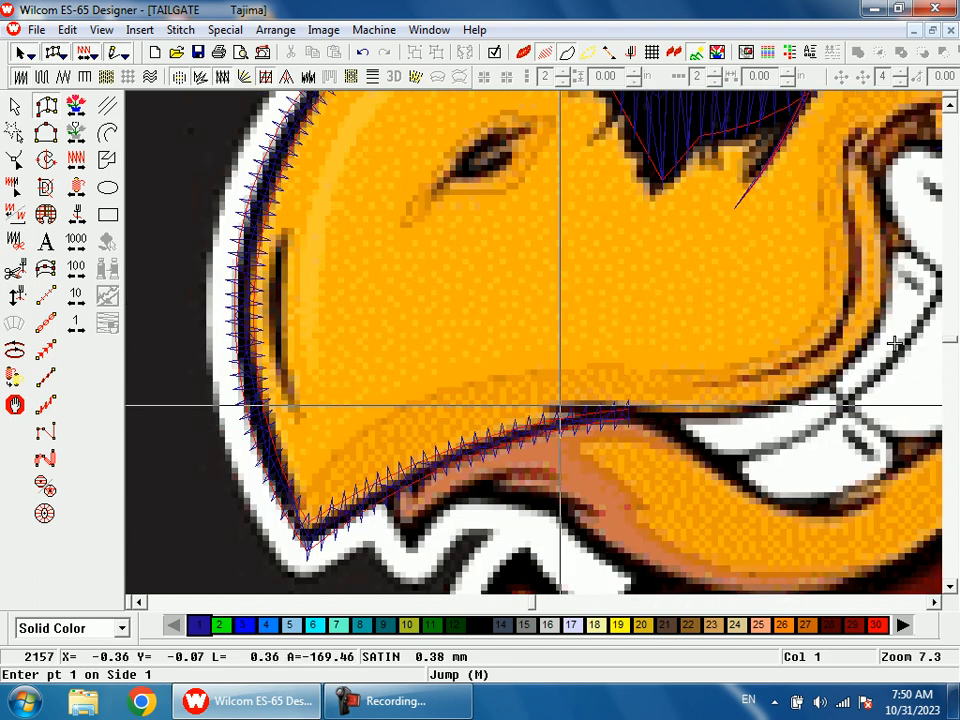
# - Start a run stitch at the end of the beak column and follow the upper beak's mouth edge back along the teeth
pyautogui.press('space')
pyautogui.click(625, 409)
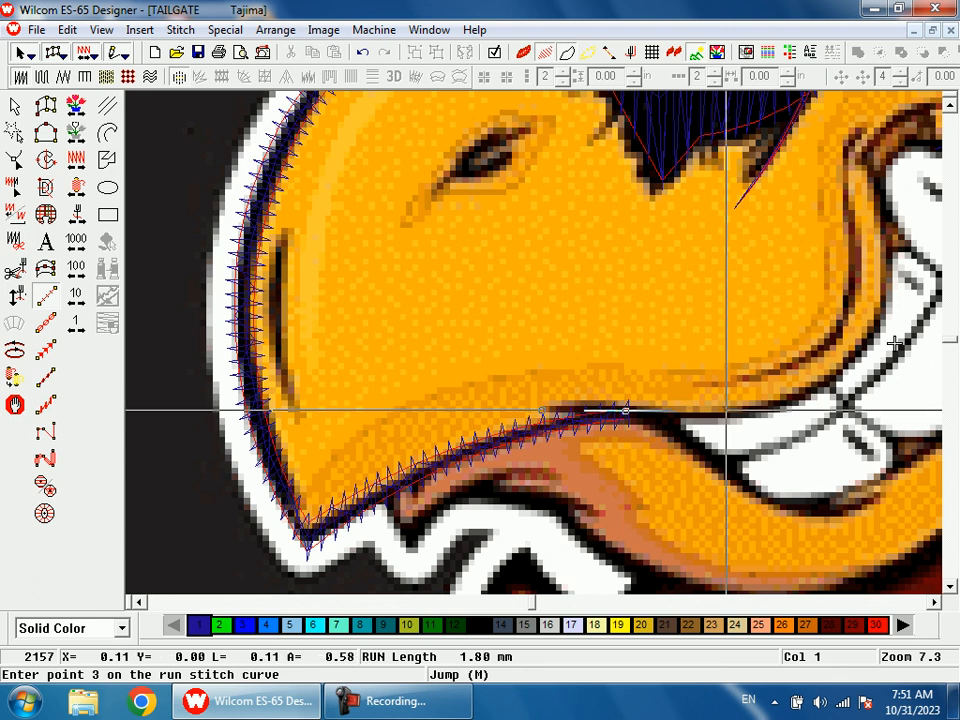
pyautogui.click(730, 412)
pyautogui.click(823, 385)
pyautogui.click(876, 332)
pyautogui.click(706, 279)
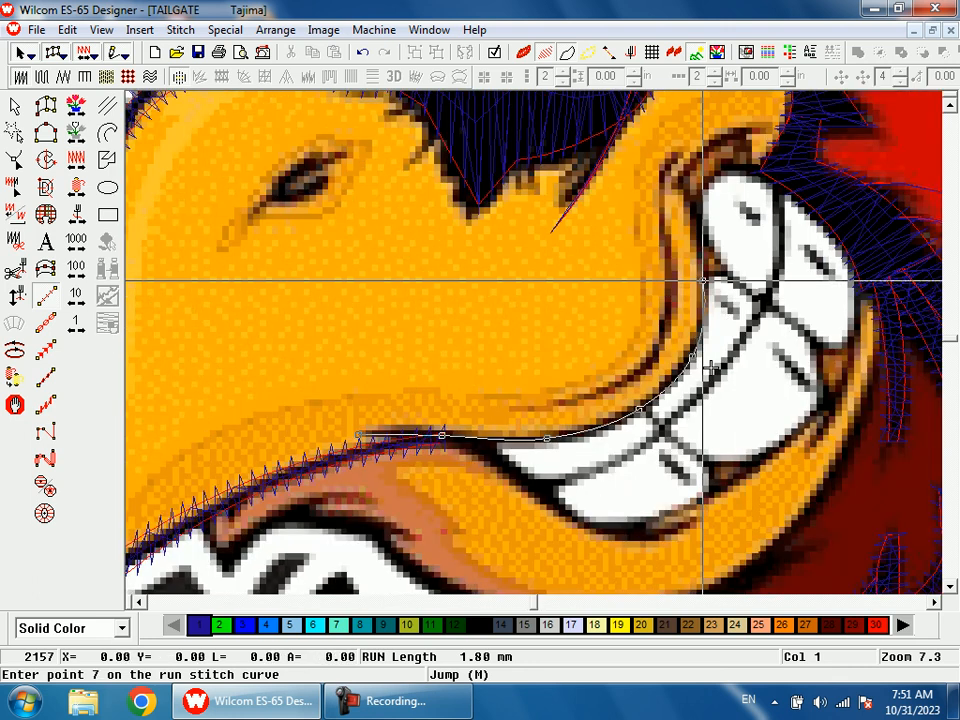
# - Continue the run stitch up around the outer edge of the dark area at the upper corner of the mouth
pyautogui.click(693, 211)
pyautogui.click(683, 184)
pyautogui.click(692, 160)
pyautogui.click(722, 133)
pyautogui.click(745, 126)
# - Trace the inner edge of the dark mouth corner above the upper back tooth and return to the tooth's front side
pyautogui.click(744, 159)
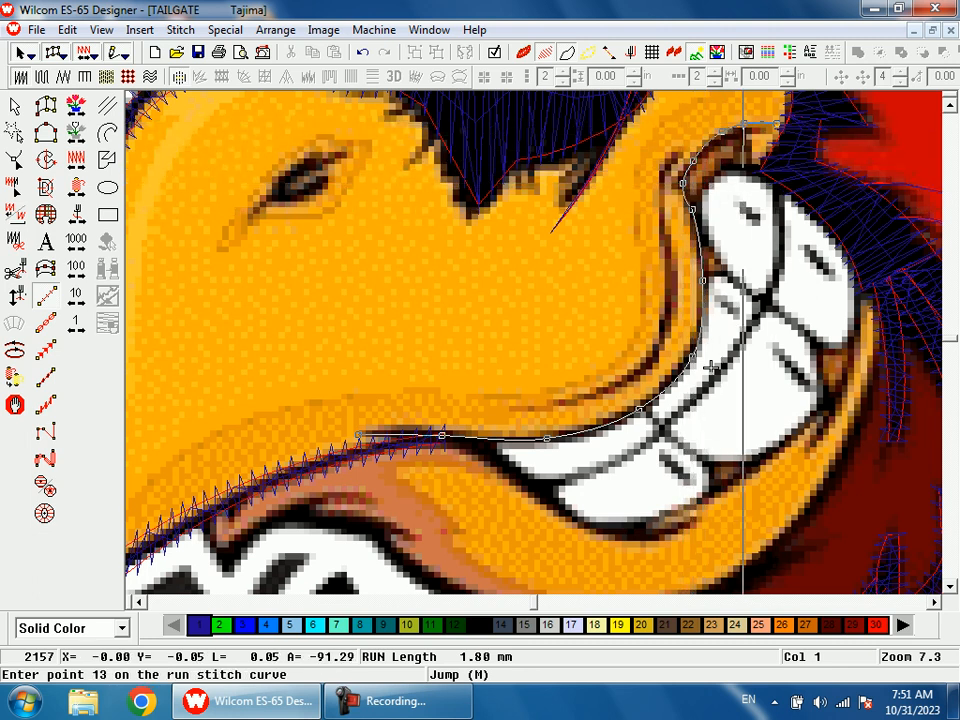
pyautogui.click(712, 180)
pyautogui.click(740, 168)
pyautogui.click(745, 166)
pyautogui.click(744, 146)
pyautogui.click(700, 139)
pyautogui.click(703, 216)
pyautogui.click(697, 215)
# - Run the stitch diagonally across the back teeth to the rear of the mouth, adding the dark line down the lower beak
pyautogui.click(716, 260)
pyautogui.click(778, 311)
pyautogui.click(849, 332)
pyautogui.click(856, 331)
pyautogui.click(836, 394)
pyautogui.click(790, 488)
pyautogui.click(843, 357)
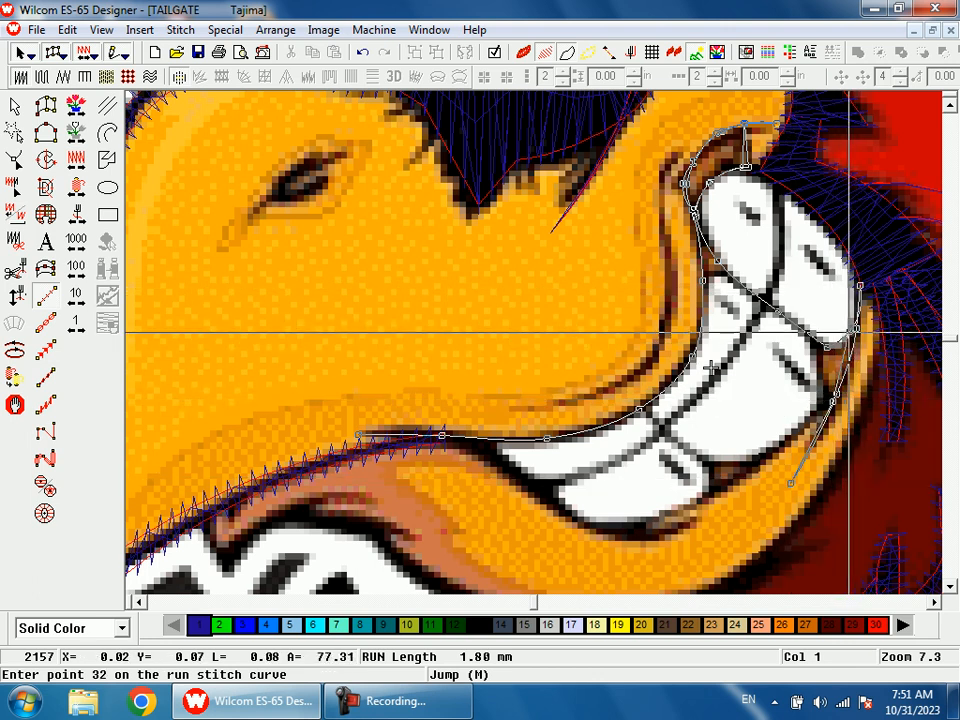
# - Trace the lower teeth's outer edge with the run stitch from the rear gum forward to the front corner of the mouth
pyautogui.click(847, 342)
pyautogui.click(825, 395)
pyautogui.click(797, 433)
pyautogui.click(706, 496)
pyautogui.click(645, 520)
pyautogui.click(553, 507)
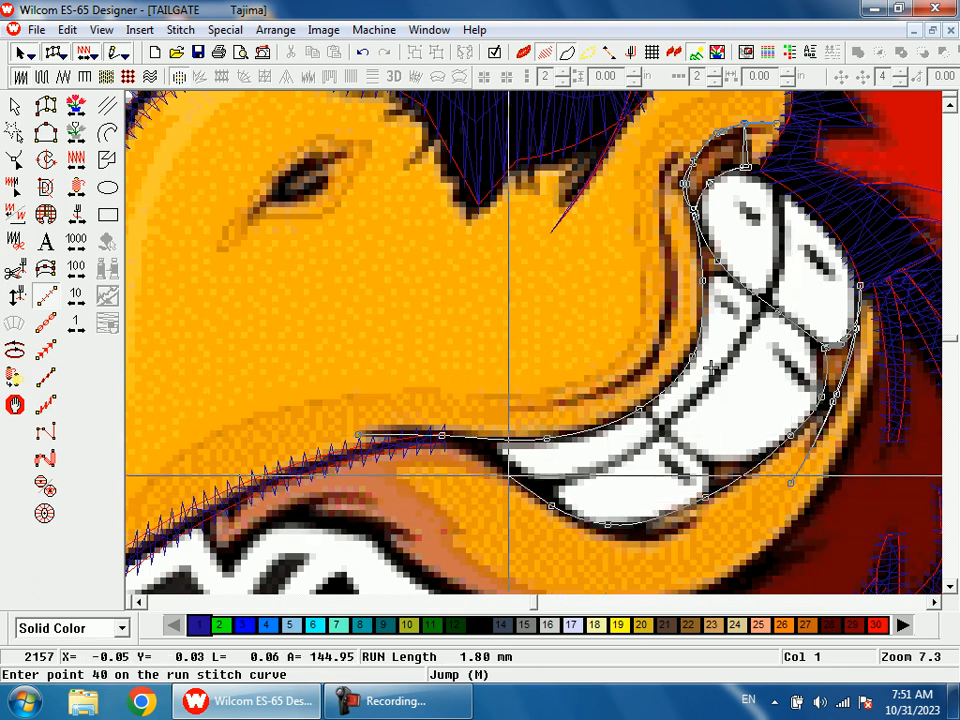
pyautogui.click(500, 465)
pyautogui.click(476, 440)
# - Trace the bite line between the upper and lower teeth to the top of the back teeth and double back to the front
pyautogui.click(546, 493)
pyautogui.click(536, 491)
pyautogui.click(643, 444)
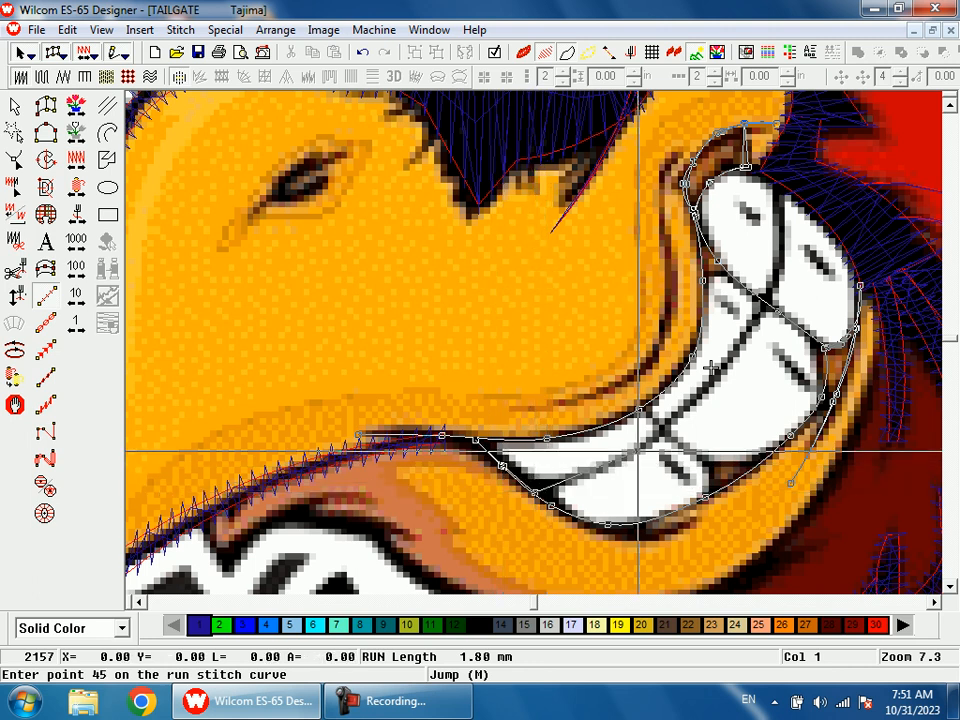
pyautogui.click(747, 341)
pyautogui.click(781, 249)
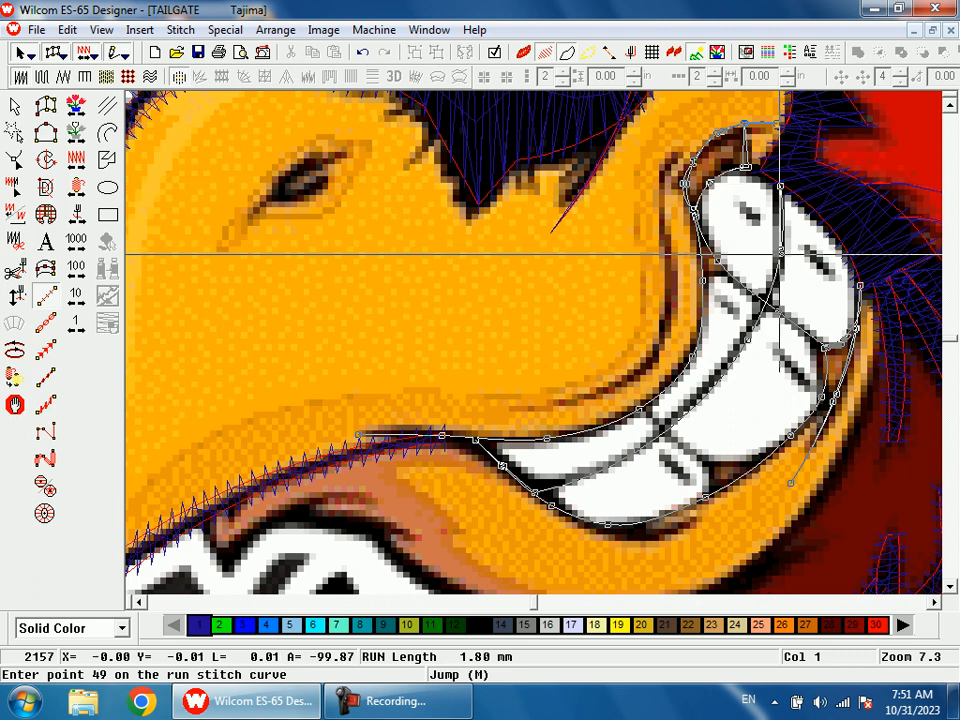
pyautogui.click(724, 362)
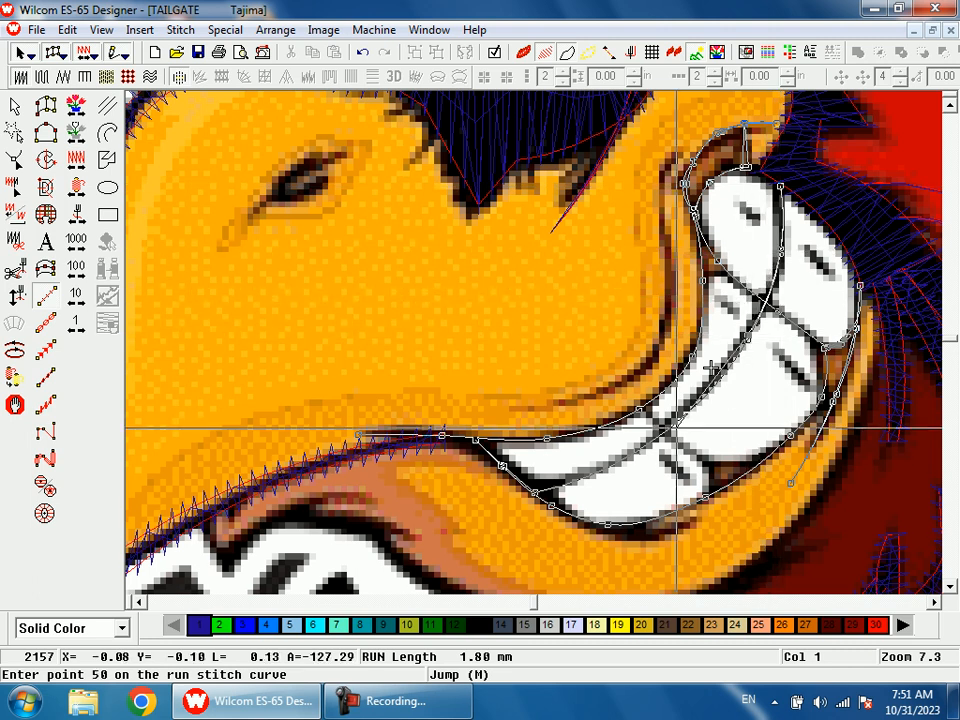
pyautogui.click(631, 447)
pyautogui.click(540, 500)
# - Run the stitch beneath the front lower tooth, then up its rear divider to the upper mouth edge and back
pyautogui.click(587, 509)
pyautogui.click(650, 515)
pyautogui.click(706, 495)
pyautogui.click(685, 448)
pyautogui.click(662, 432)
pyautogui.click(645, 410)
pyautogui.click(652, 413)
# - Outline the dark gap beneath the lower teeth and trace the lower back tooth's edge up to the rear gum
pyautogui.click(762, 457)
pyautogui.click(723, 459)
pyautogui.click(707, 483)
pyautogui.click(765, 460)
pyautogui.click(810, 408)
pyautogui.click(823, 377)
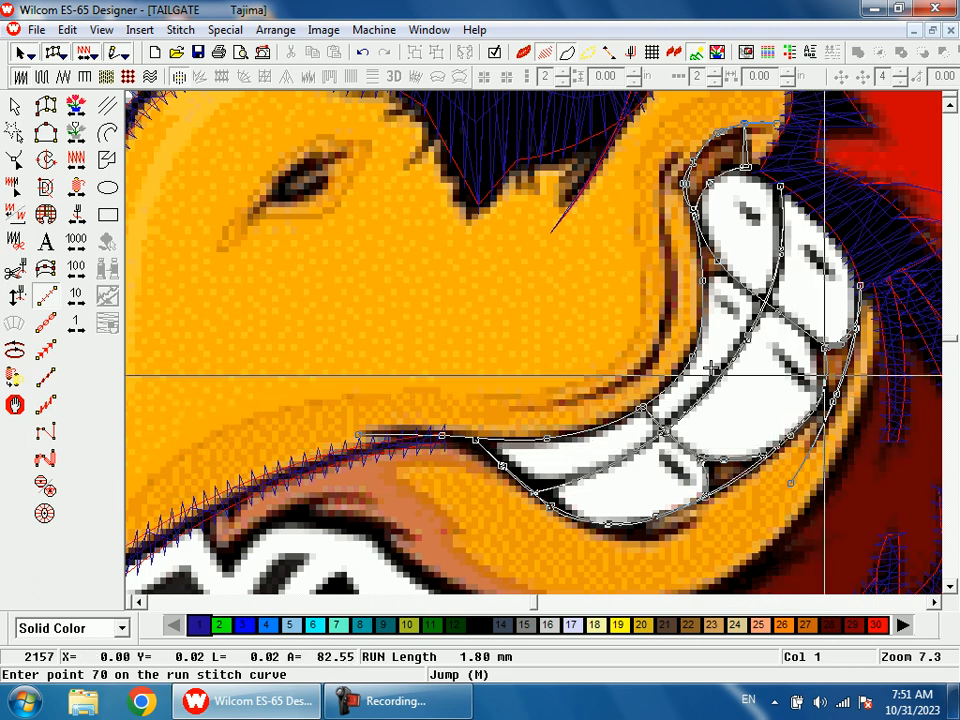
pyautogui.click(825, 364)
# - Return the run stitch diagonally across the teeth and along the upper mouth edge to its starting end, and finish it
pyautogui.click(760, 285)
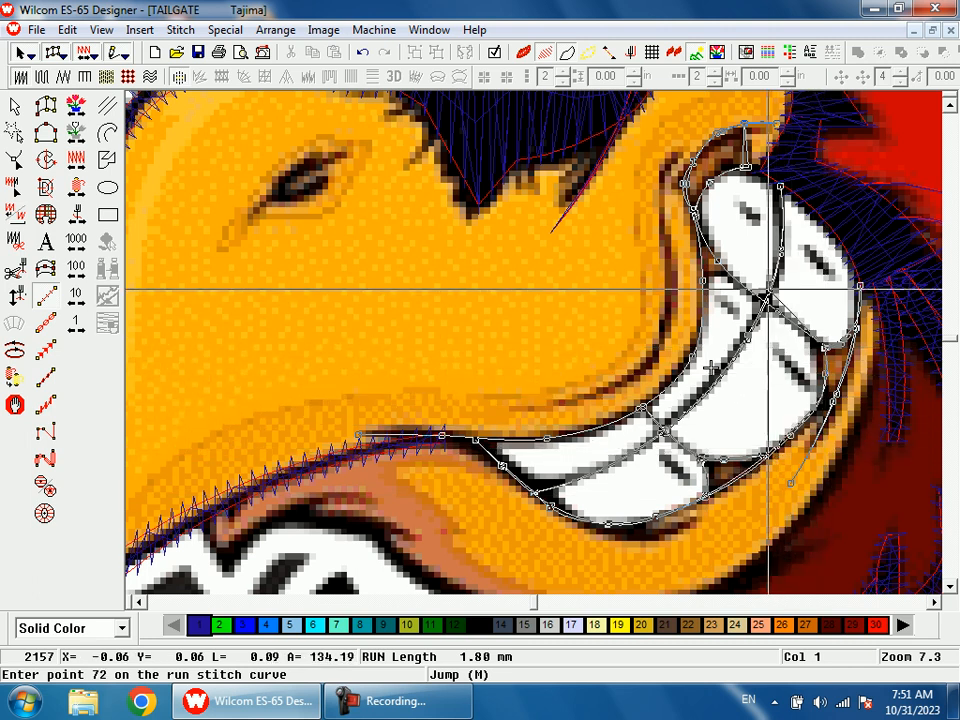
pyautogui.click(699, 221)
pyautogui.click(699, 215)
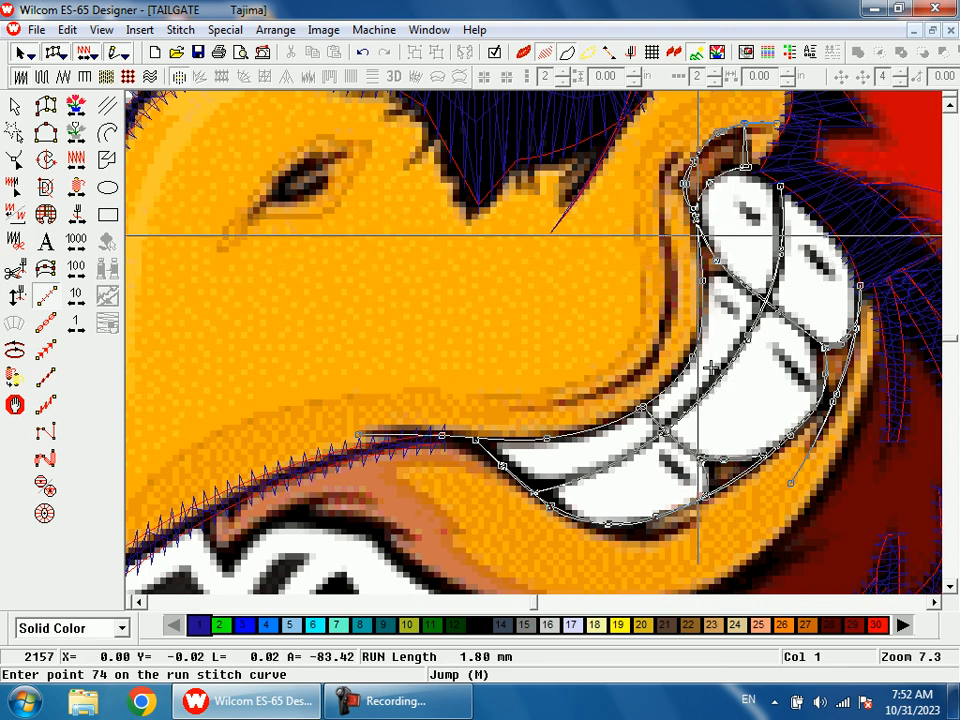
pyautogui.click(645, 408)
pyautogui.click(540, 436)
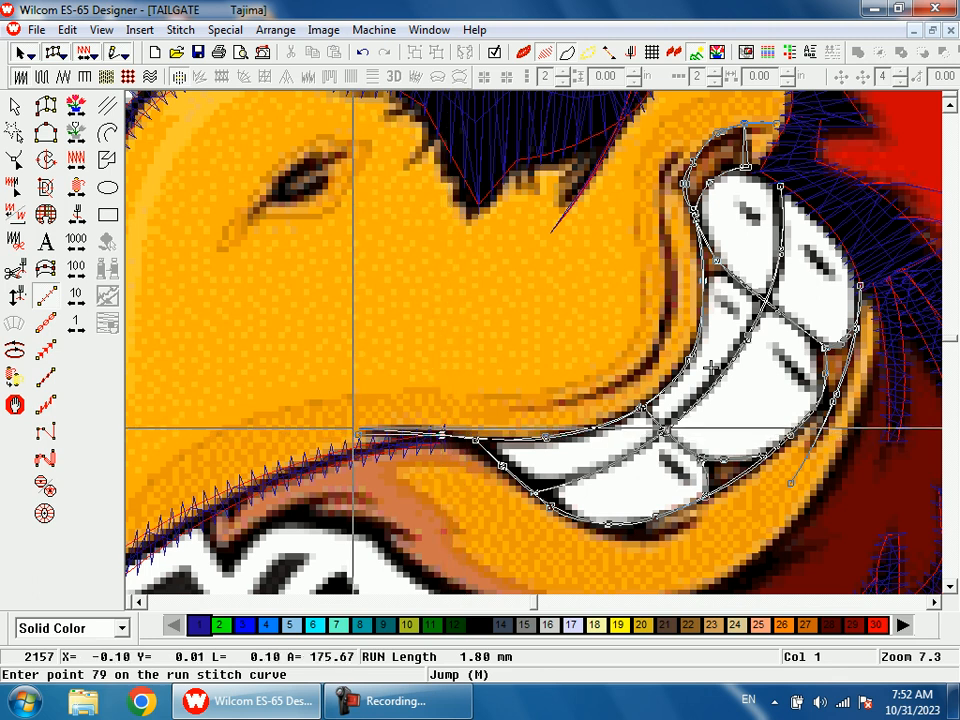
pyautogui.press('Return')
# - Digitize a satin column from the upper beak's edge around the lower beak's front tip and back along the dark crease above it
pyautogui.hotkey('shift', 'z')
pyautogui.hotkey('shift', 'z')
pyautogui.press('b')
pyautogui.moveTo(466, 323); pyautogui.dragTo(539, 466)
pyautogui.hotkey('shift', 'z')
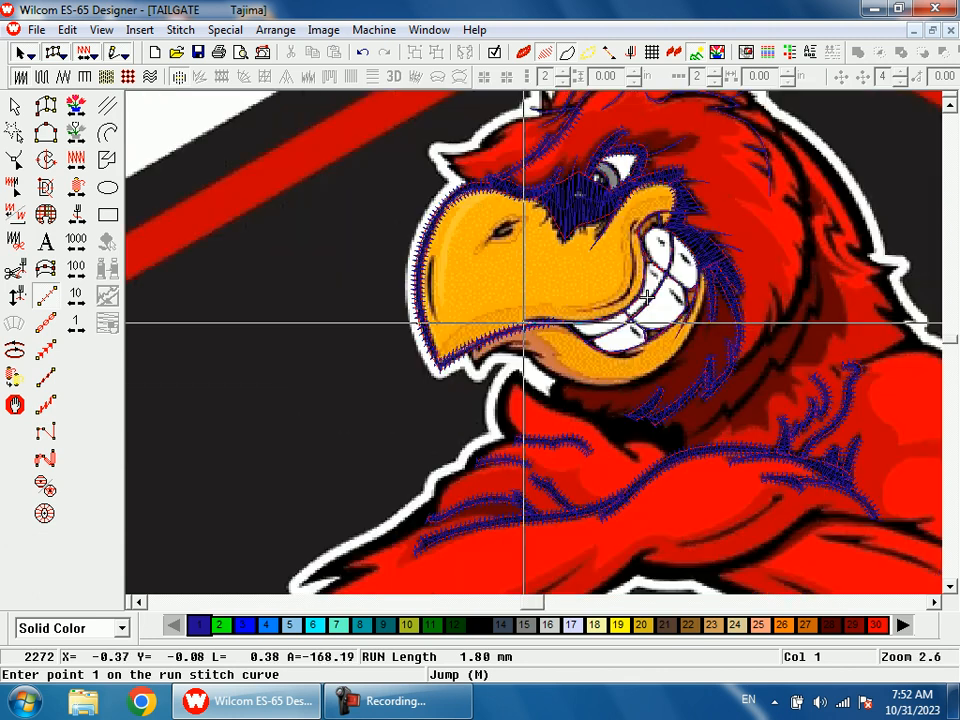
pyautogui.press('b')
pyautogui.press('Escape')
pyautogui.scroll(3, 515, 390)
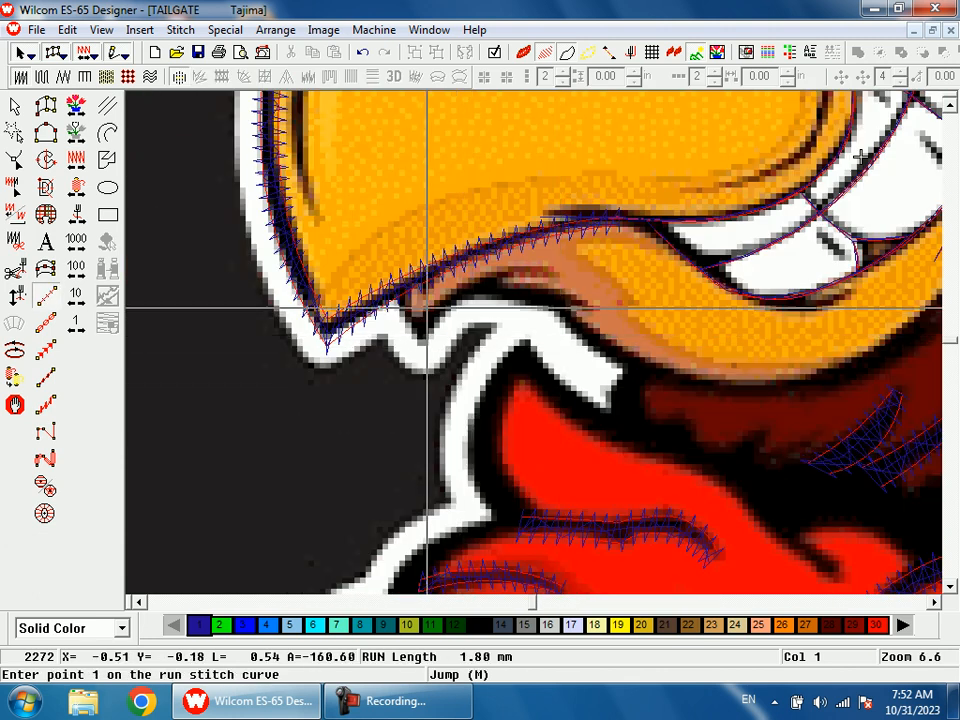
pyautogui.click(397, 298)
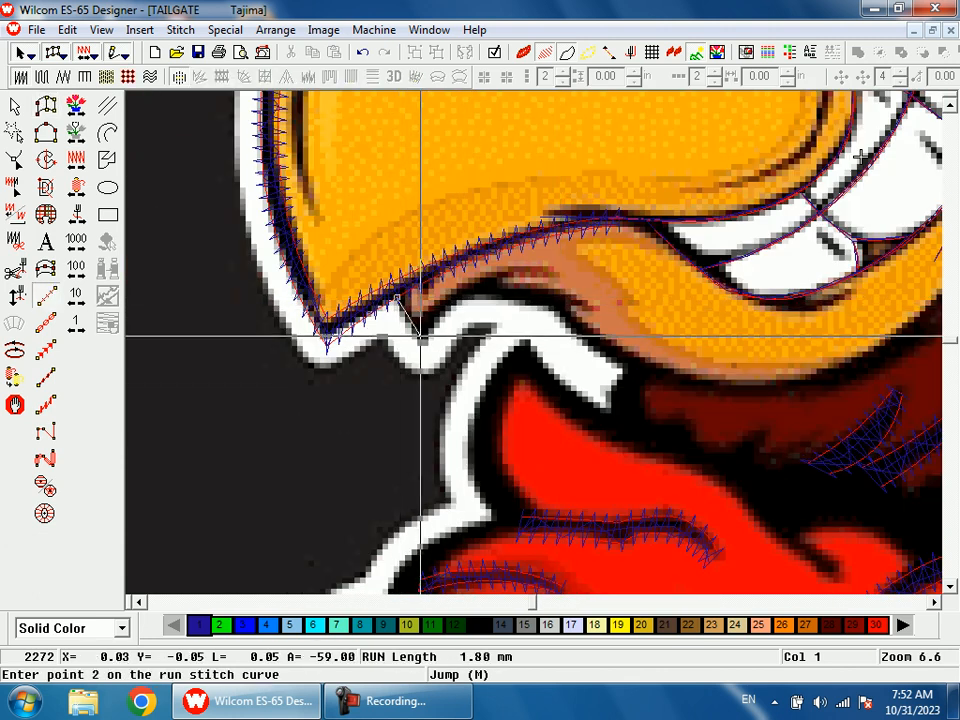
pyautogui.press('a')
pyautogui.click(395, 298)
pyautogui.click(406, 293)
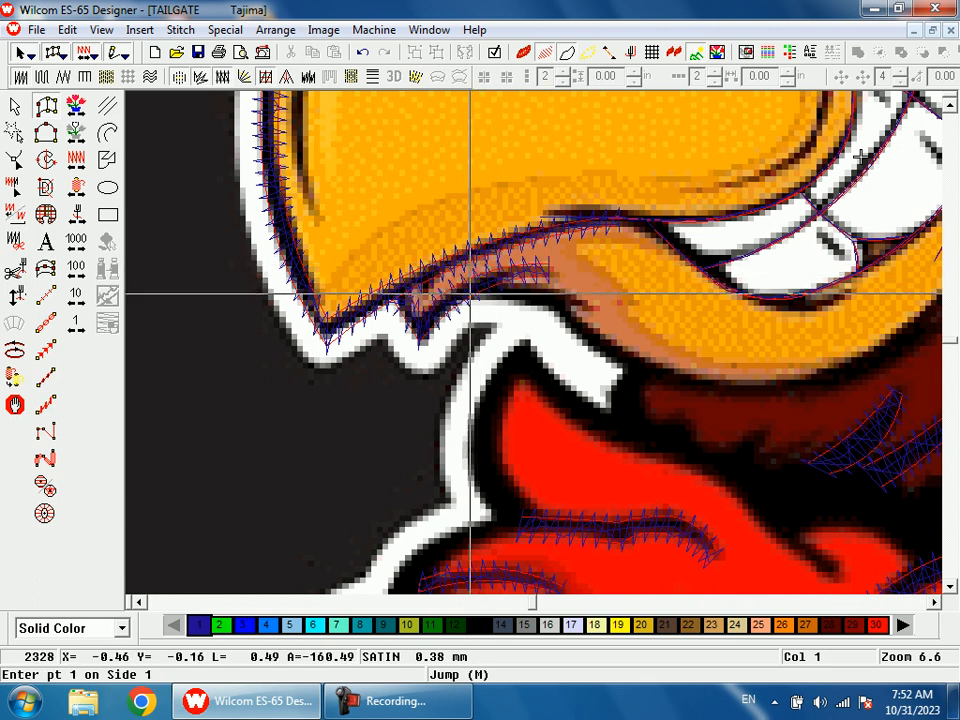
# - Digitize a short satin column along the black line at the front underside of the lower beak
pyautogui.click(542, 290)
pyautogui.click(553, 287)
pyautogui.press('Return')
# - Digitize a satin column along the lower beak's underside, tapering out into the dark neck feathers
pyautogui.click(561, 302)
pyautogui.click(615, 361)
pyautogui.click(620, 349)
pyautogui.click(759, 394)
pyautogui.click(759, 380)
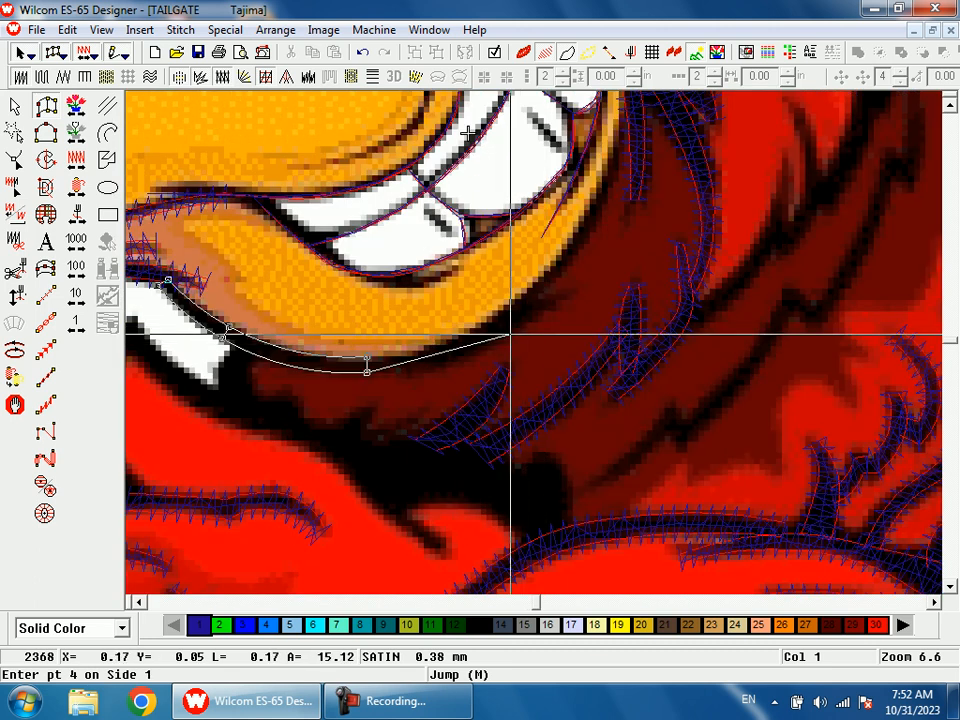
pyautogui.click(508, 334)
pyautogui.click(583, 296)
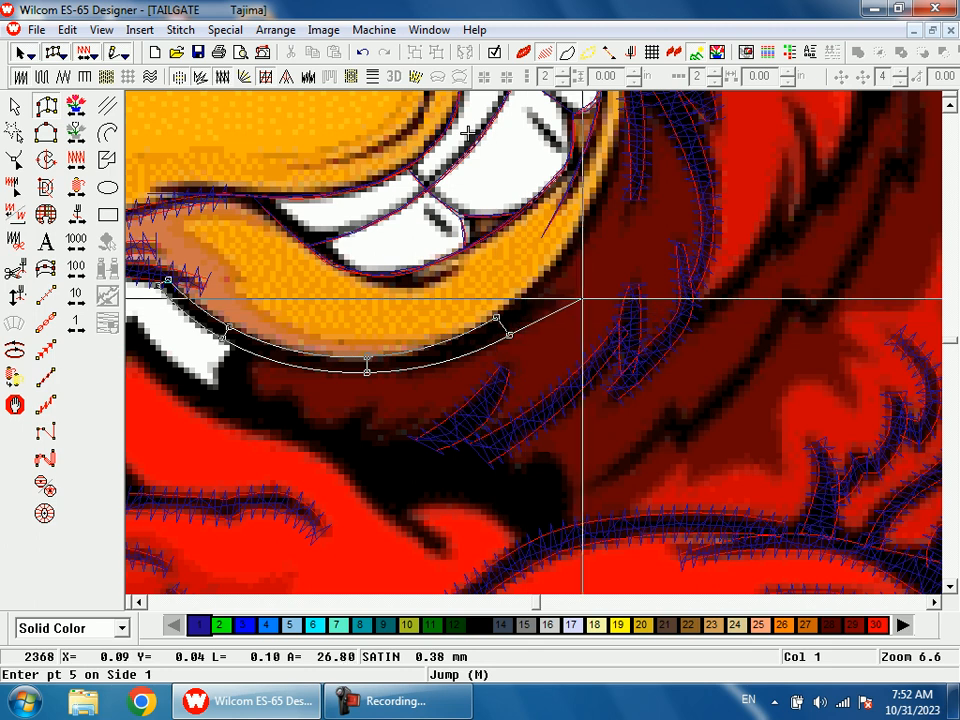
pyautogui.click(583, 295)
pyautogui.press('Return')
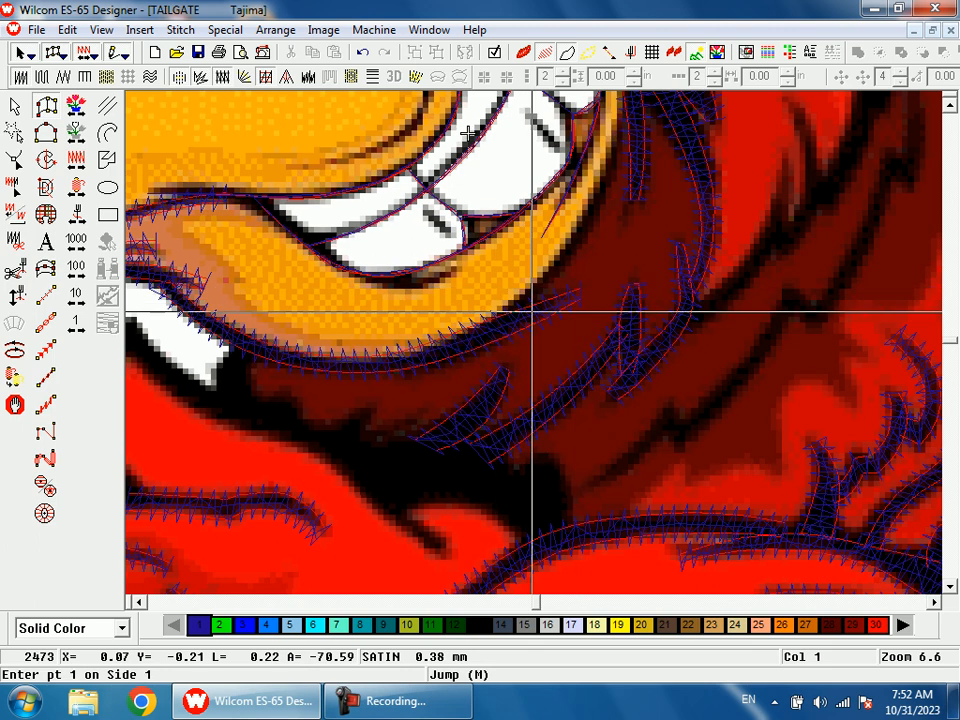
# - Digitize a satin column up the rear edge of the lower beak toward the corner of the mouth
pyautogui.click(509, 313)
pyautogui.click(509, 313)
pyautogui.click(587, 226)
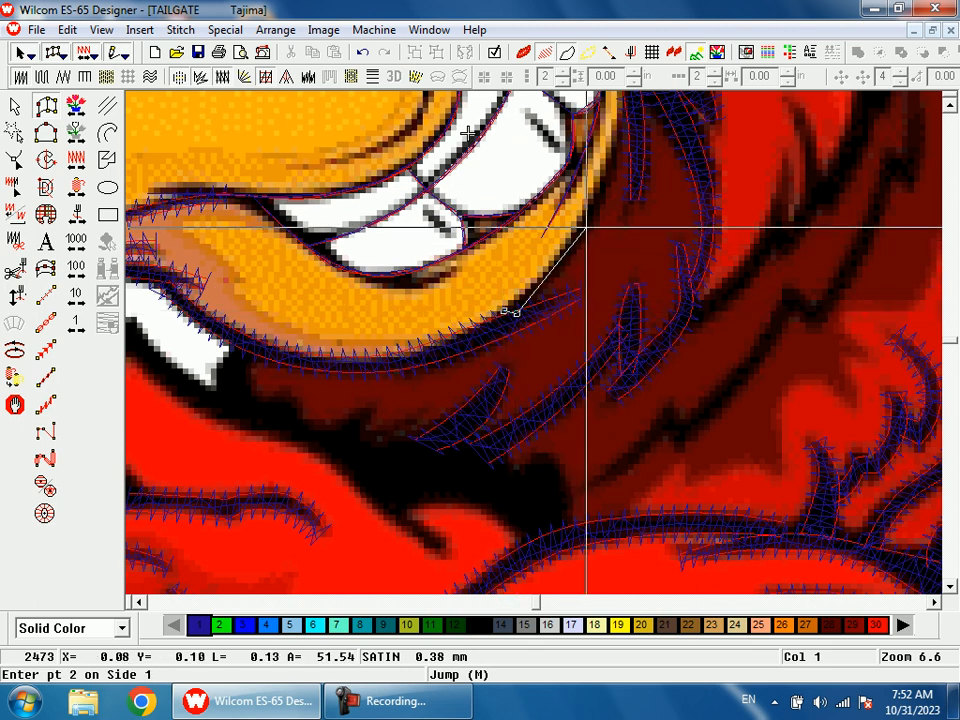
pyautogui.click(584, 225)
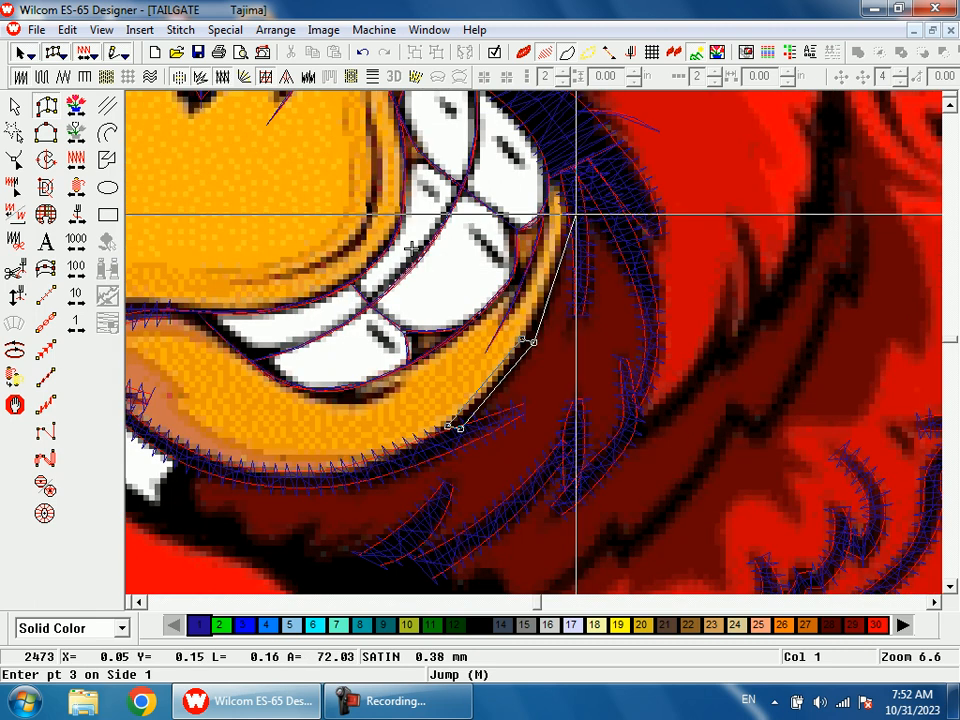
pyautogui.click(572, 218)
pyautogui.click(562, 211)
pyautogui.press('Return')
# - Trace the short black shine marks on the rear lower tooth and the rear upper tooth as run stitches
pyautogui.press('0')
pyautogui.press('z')
pyautogui.moveTo(527, 349); pyautogui.dragTo(550, 367)
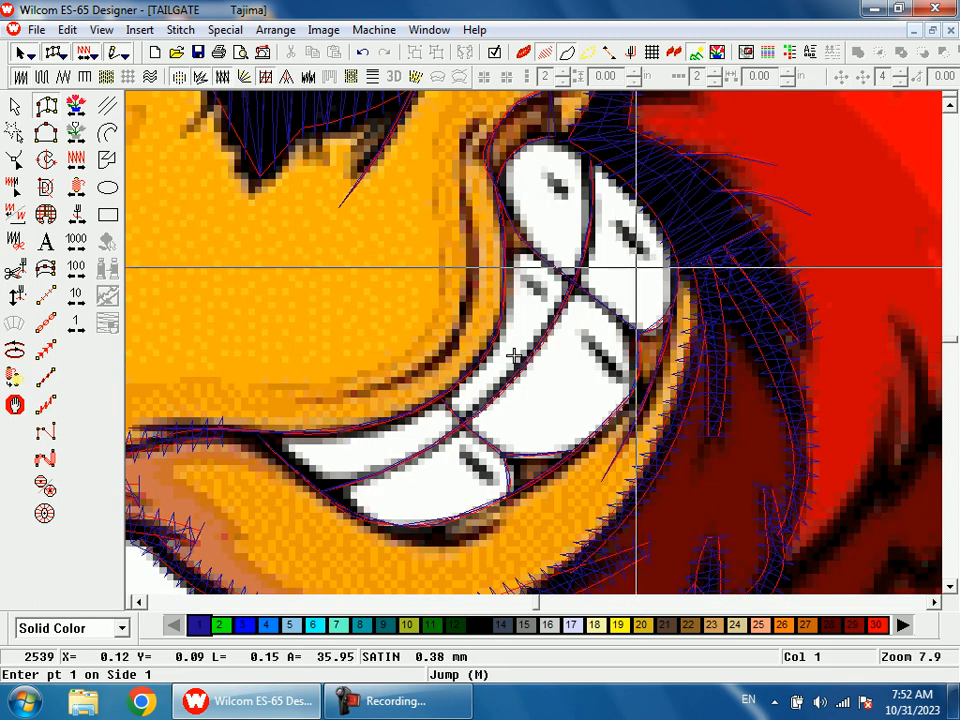
pyautogui.press('space')
pyautogui.click(650, 262)
pyautogui.click(617, 224)
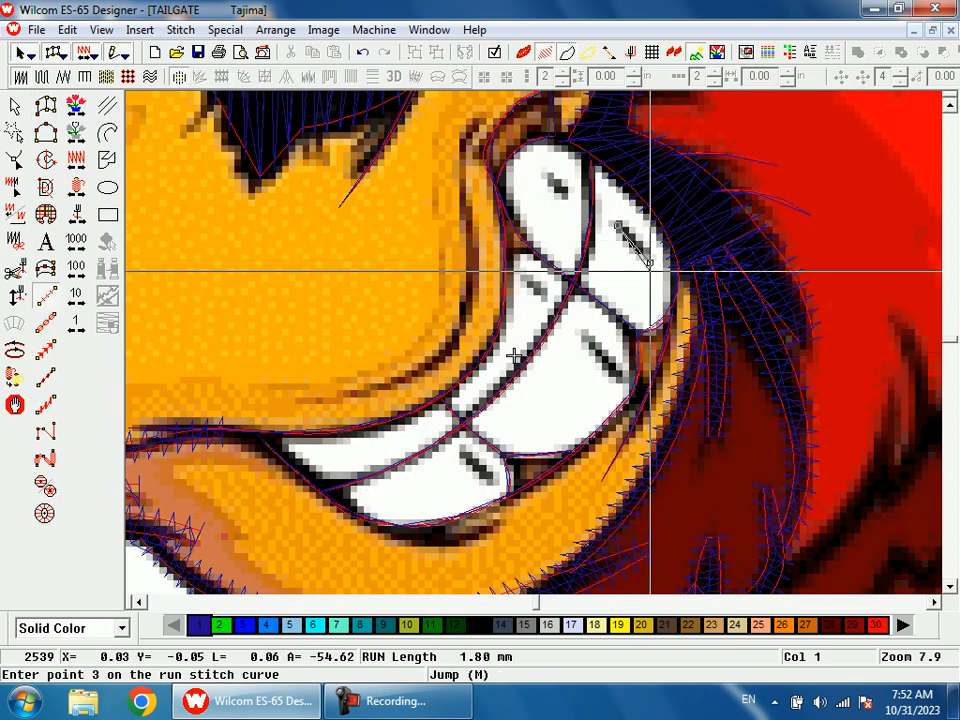
pyautogui.click(650, 261)
pyautogui.press('Return')
pyautogui.click(572, 199)
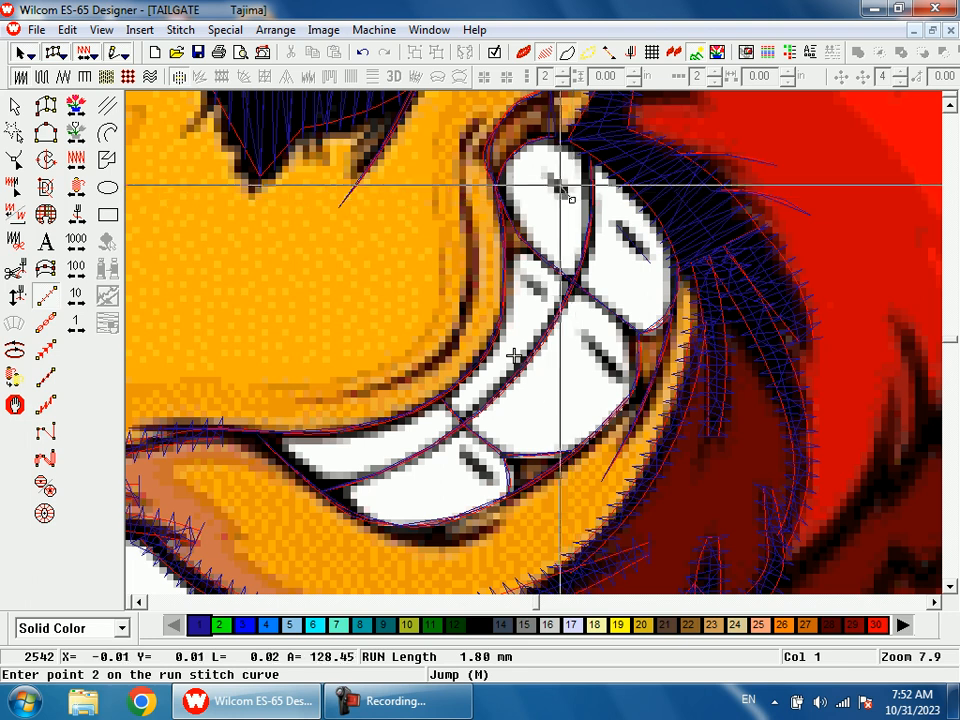
pyautogui.click(542, 171)
pyautogui.press('Return')
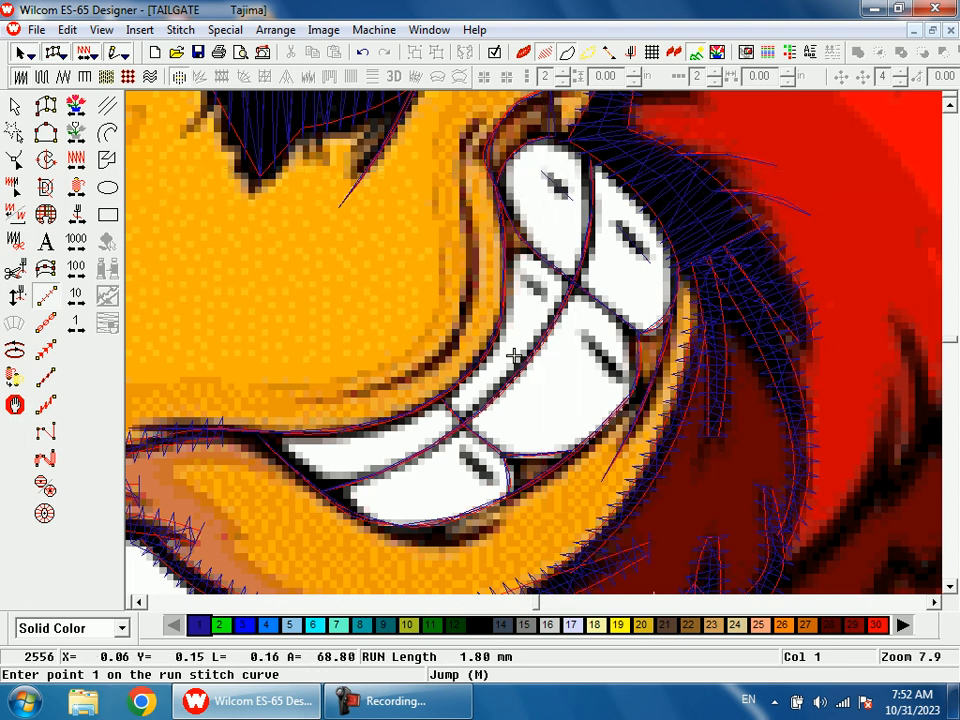
# - Add run stitches over the shine marks on the second upper tooth, middle lower tooth and front lower tooth
pyautogui.click(541, 292)
pyautogui.click(545, 296)
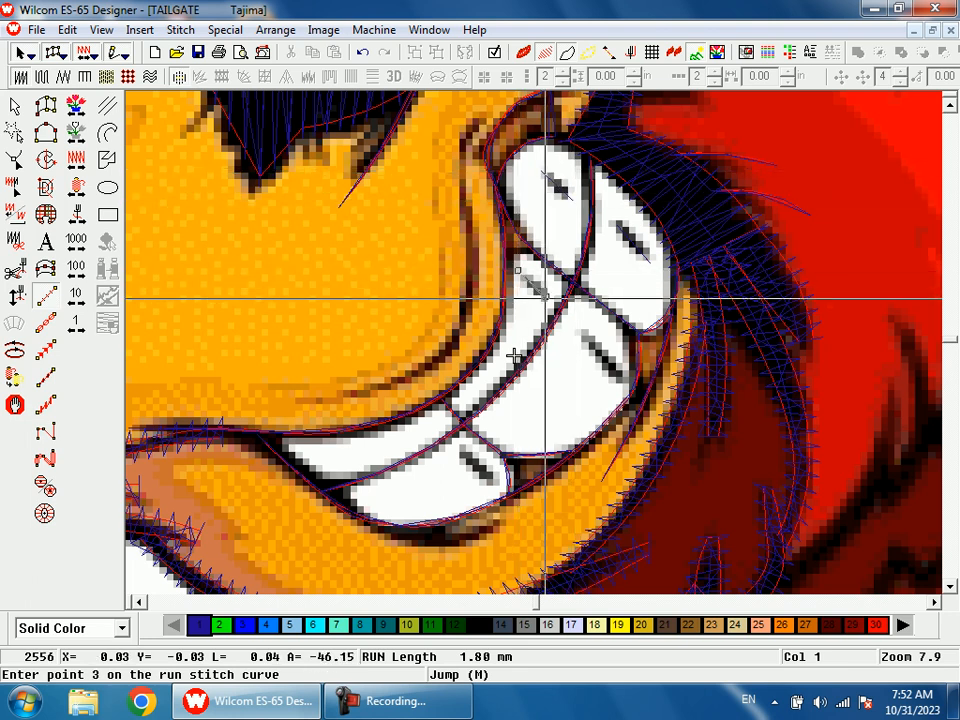
pyautogui.press('Return')
pyautogui.click(585, 343)
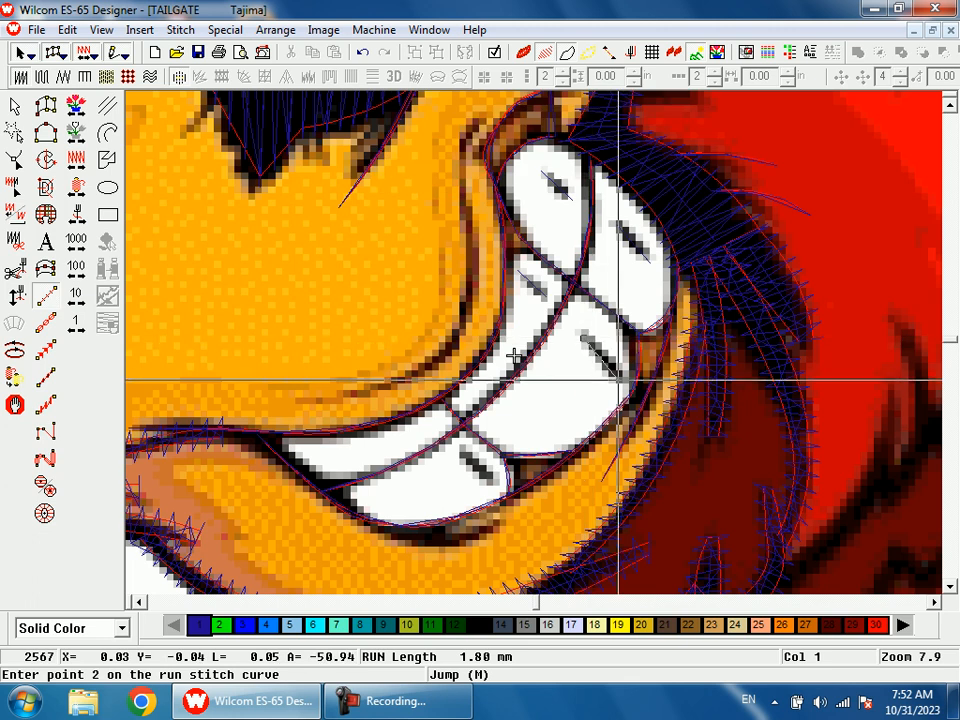
pyautogui.click(621, 378)
pyautogui.click(587, 341)
pyautogui.press('Return')
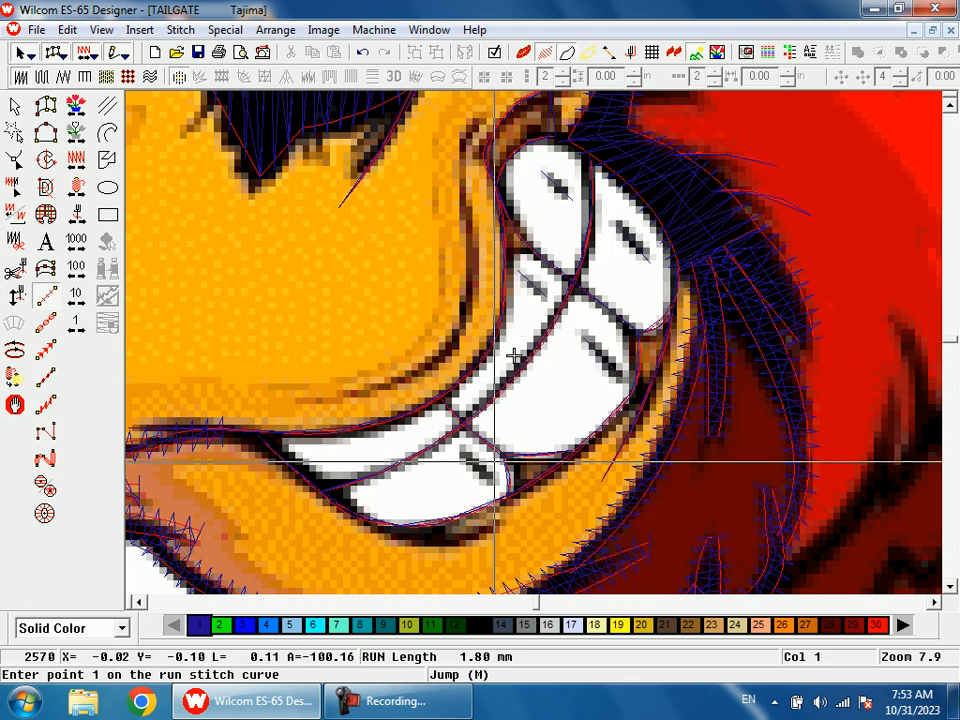
pyautogui.click(481, 473)
pyautogui.click(462, 454)
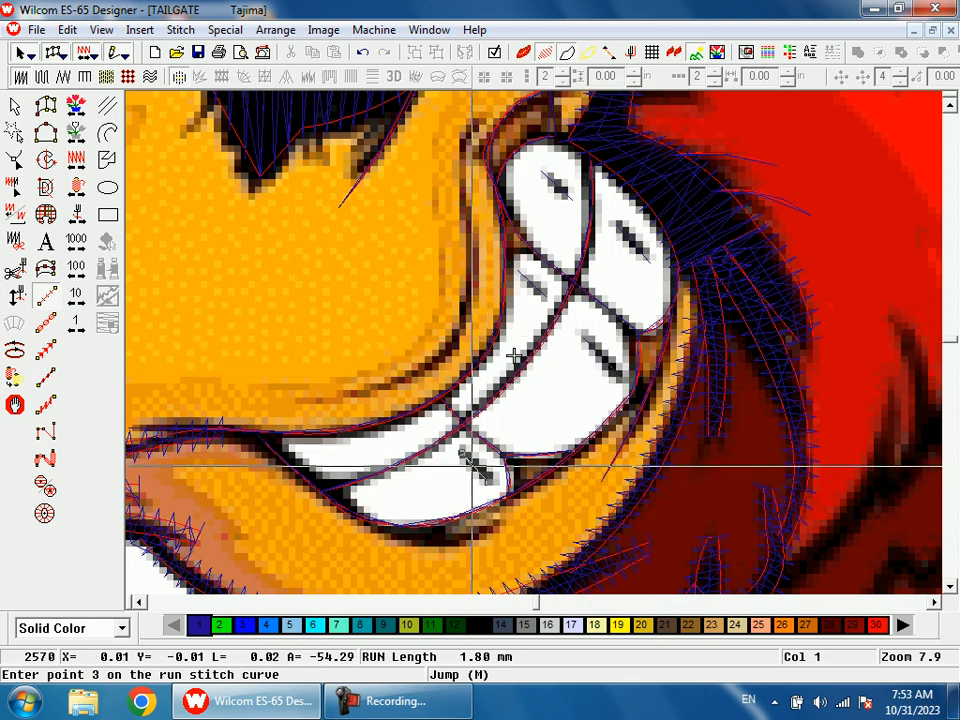
pyautogui.click(488, 483)
pyautogui.press('Return')
# - Trace the curved crease above the mouth as a run stitch down to its front end and double back to the top
pyautogui.click(474, 120)
pyautogui.click(466, 160)
pyautogui.click(470, 252)
pyautogui.click(454, 328)
pyautogui.click(397, 380)
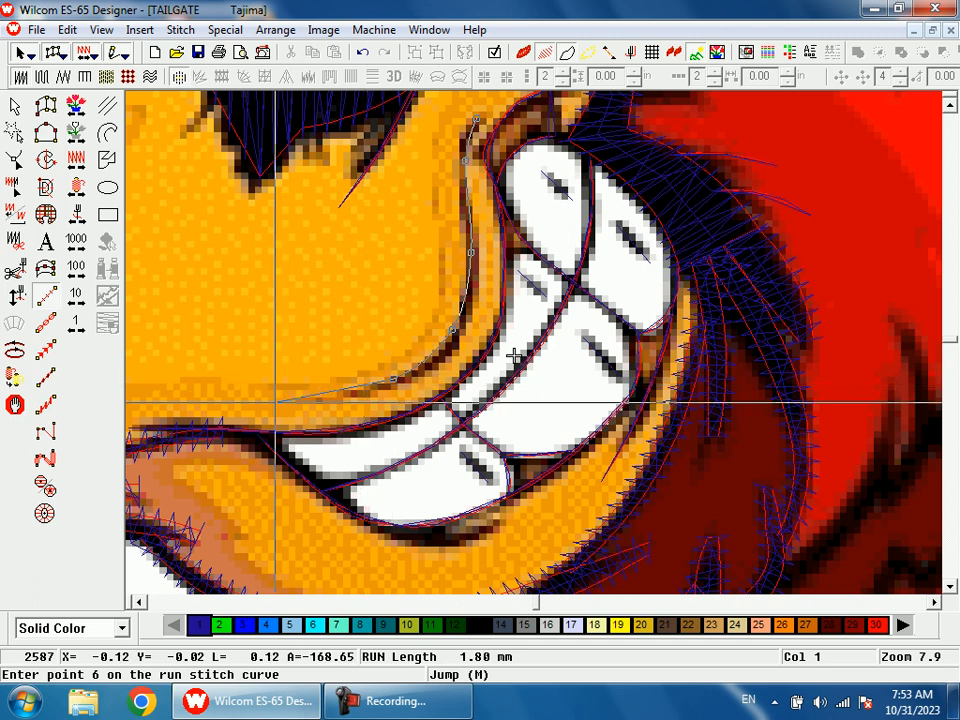
pyautogui.click(306, 397)
pyautogui.click(404, 380)
pyautogui.click(454, 328)
pyautogui.click(476, 254)
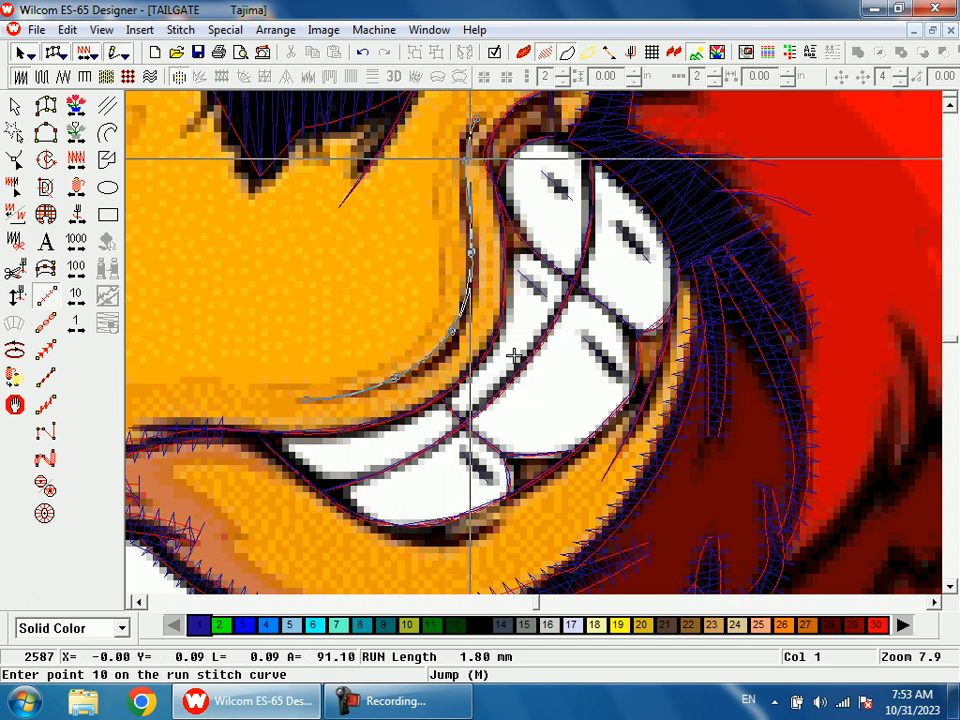
pyautogui.click(476, 120)
pyautogui.press('Return')
# - Start a run stitch at the nostril's rear point, follow its upper edge to the front tail and double back to the opening
pyautogui.press('0')
pyautogui.press('b')
pyautogui.moveTo(395, 259); pyautogui.dragTo(460, 375)
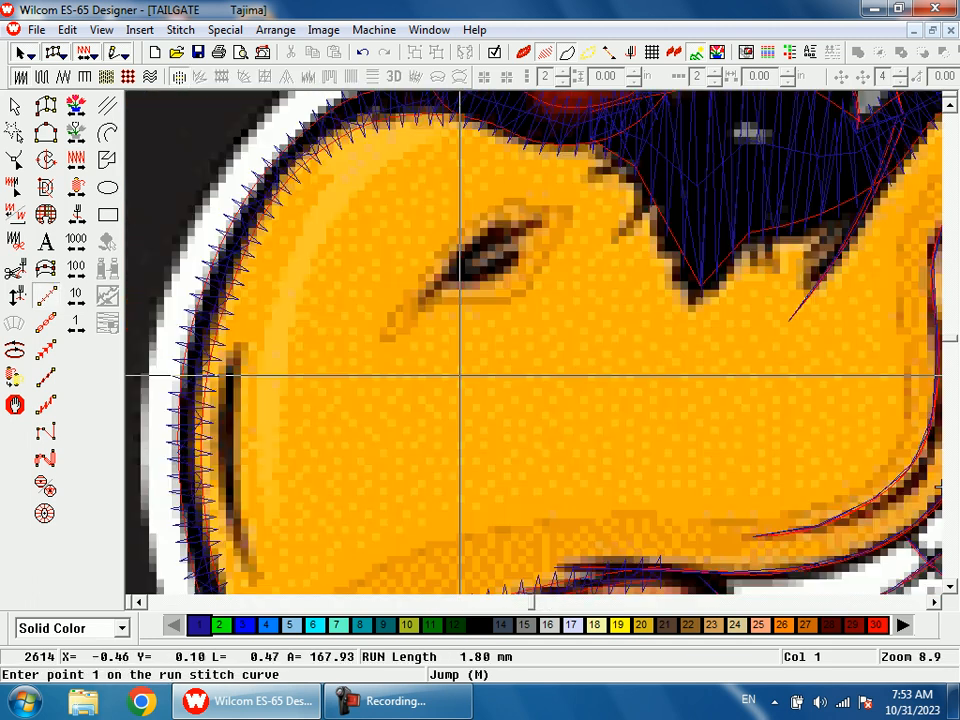
pyautogui.click(544, 212)
pyautogui.click(476, 240)
pyautogui.click(398, 335)
pyautogui.click(412, 305)
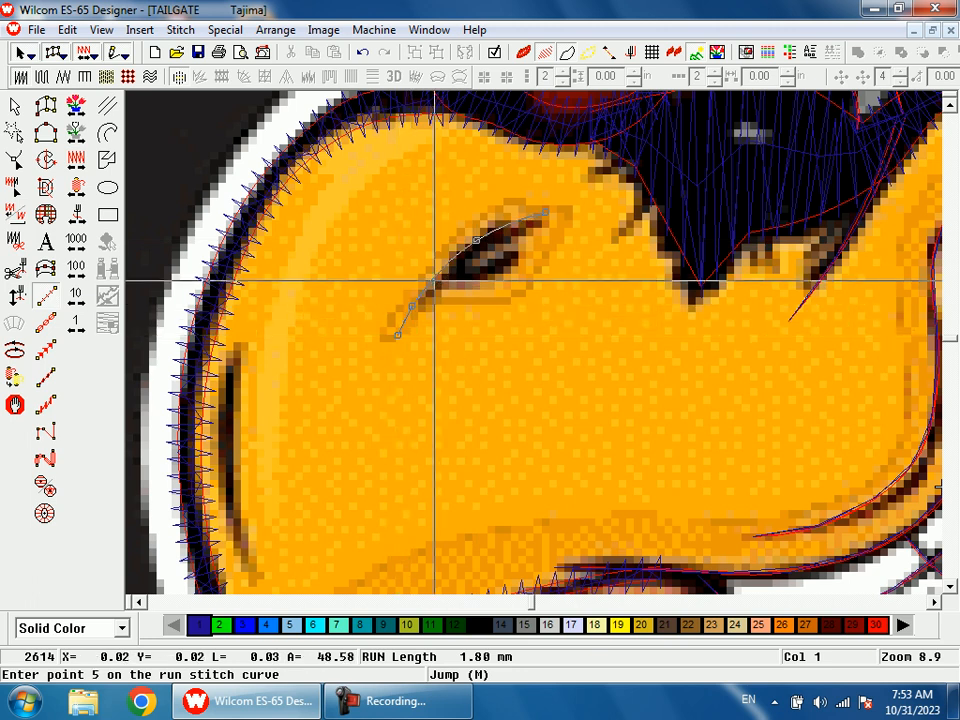
pyautogui.click(437, 274)
# - Outline the nostril's lower edge, return along it and the upper edge to the rear point, and finish the run stitch
pyautogui.click(474, 281)
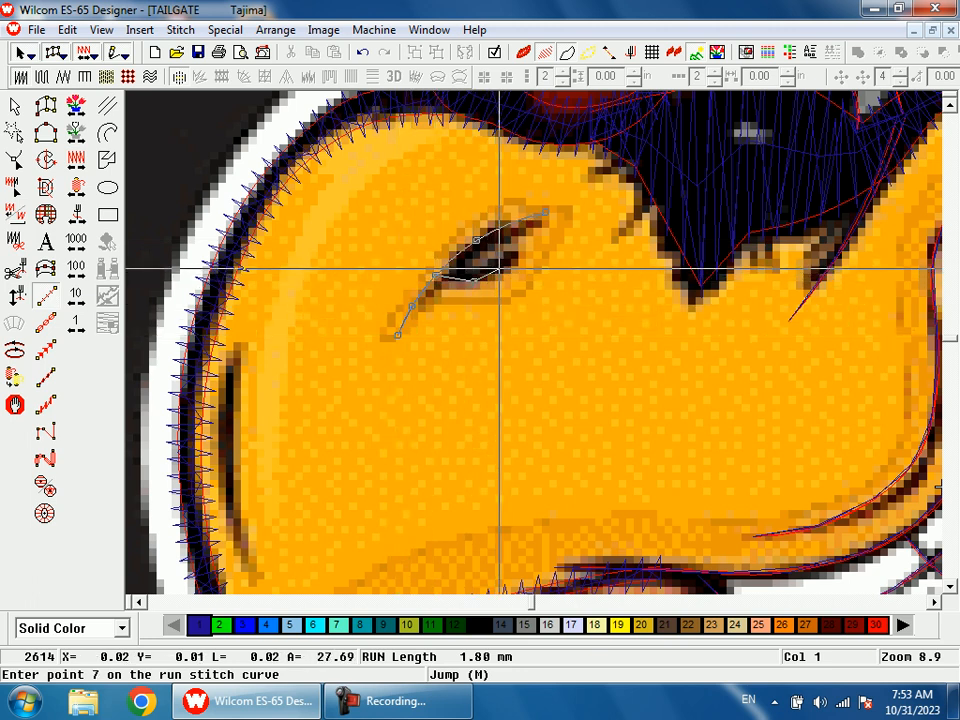
pyautogui.click(513, 262)
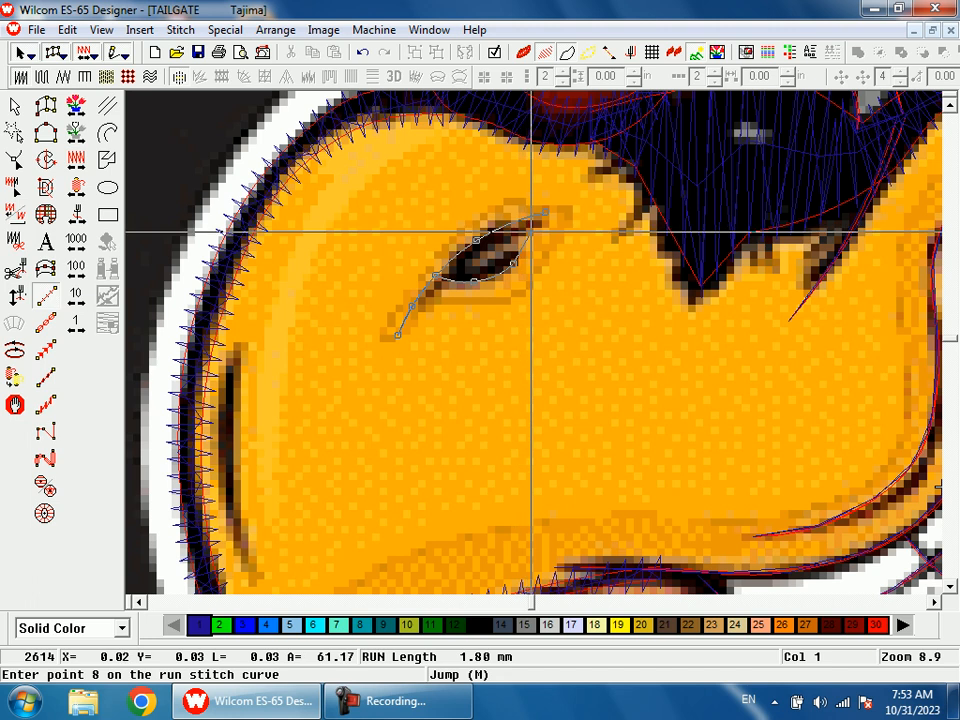
pyautogui.press('BackSpace')
pyautogui.click(530, 248)
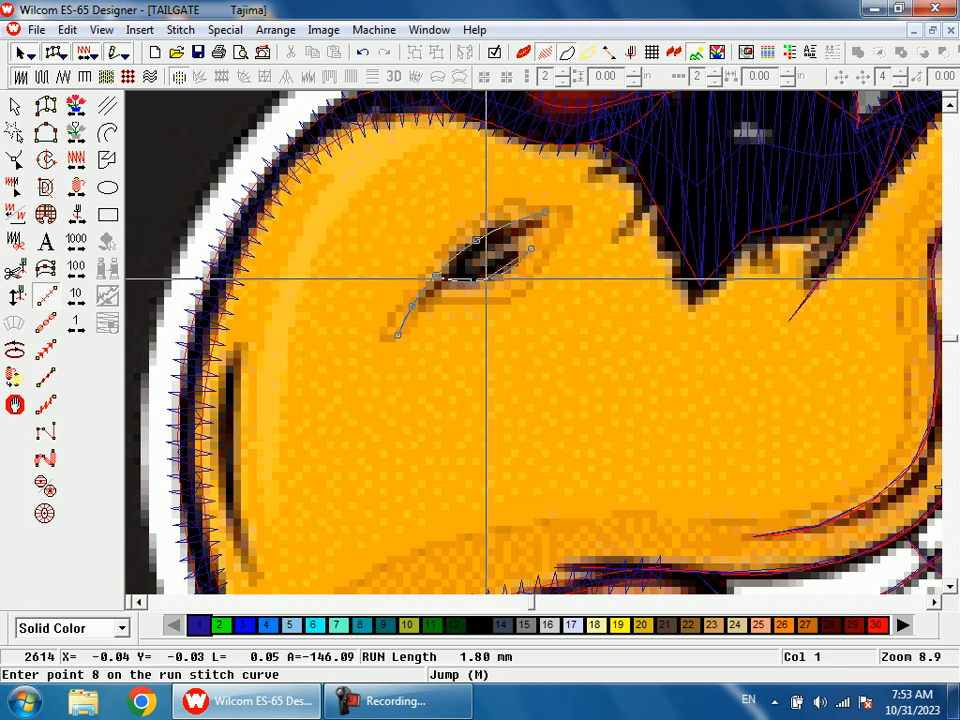
pyautogui.click(438, 283)
pyautogui.click(474, 240)
pyautogui.click(545, 210)
pyautogui.click(546, 208)
pyautogui.press('Return')
pyautogui.hotkey('shift', 'z')
pyautogui.hotkey('shift', 'z')
pyautogui.hotkey('shift', 'z')
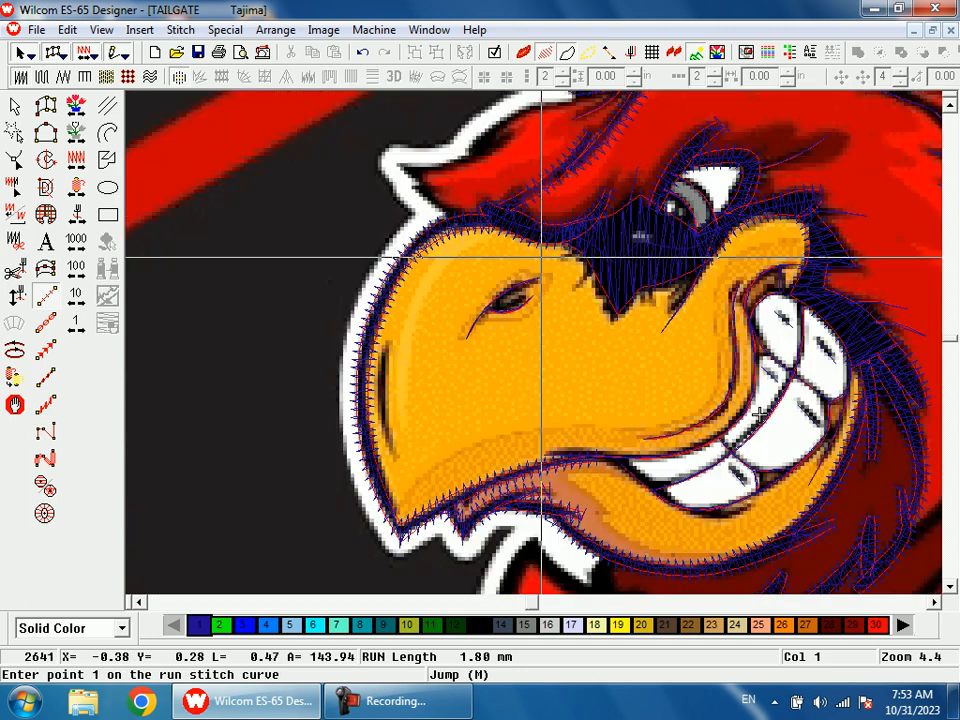
# - Travel back through the stitch sequence to just before the satin on the black patch between the eye and beak
pyautogui.press('b')
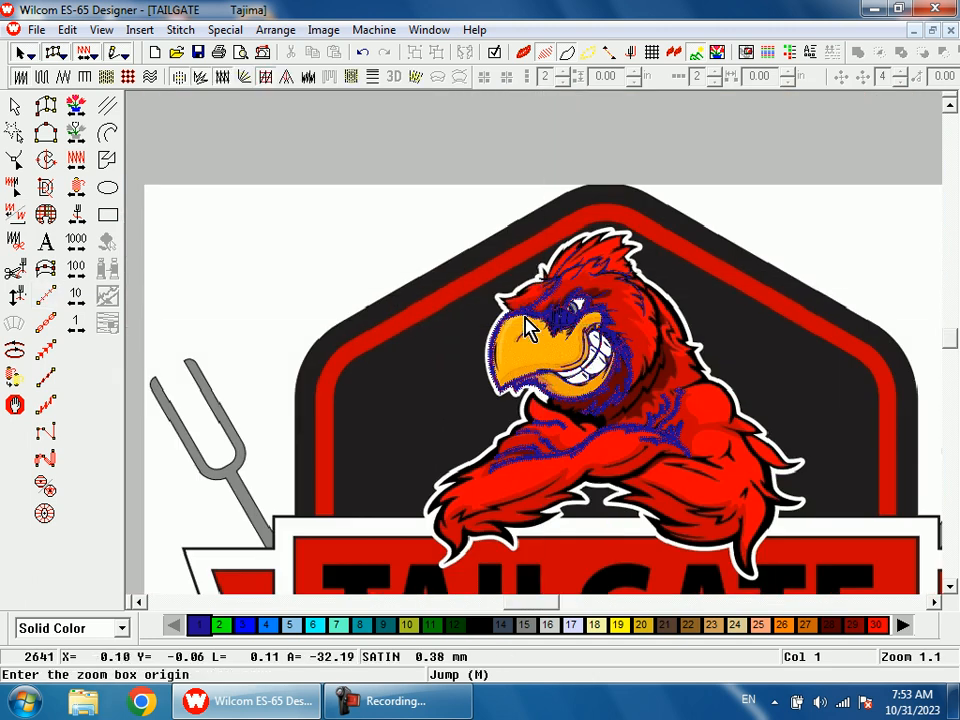
pyautogui.moveTo(530, 292); pyautogui.dragTo(563, 364)
pyautogui.click(78, 140)
pyautogui.click(78, 140)
pyautogui.click(78, 140)
pyautogui.click(78, 140)
pyautogui.click(78, 140)
pyautogui.click(78, 140)
pyautogui.rightClick(79, 141)
pyautogui.rightClick(79, 141)
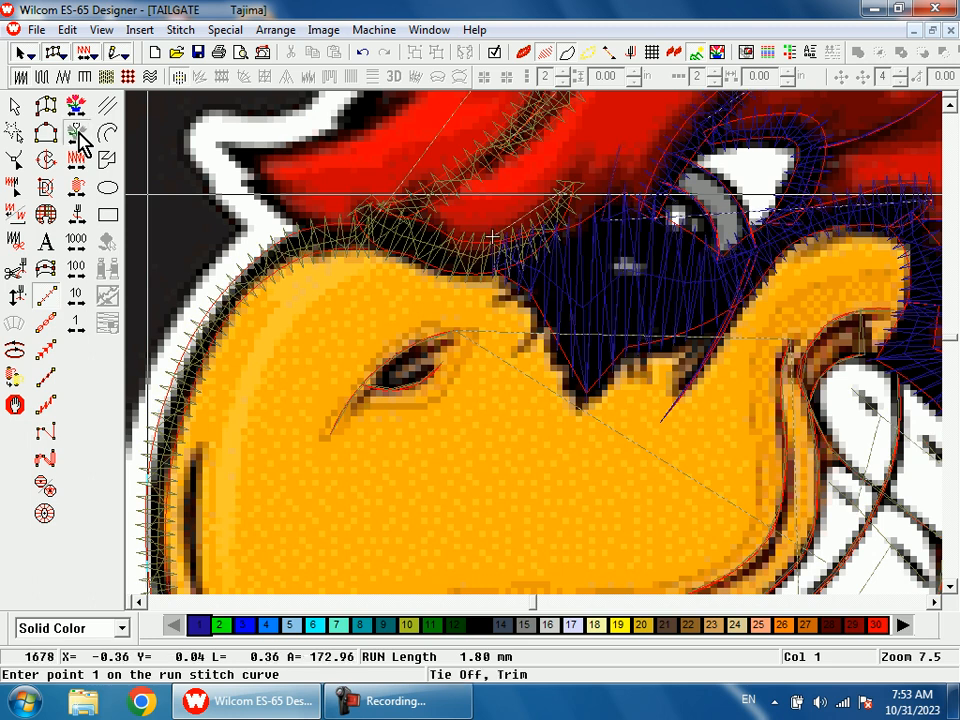
pyautogui.click(78, 140)
# - Insert a branching run stitch over the two small creases at the front of the black patch, doubling back along each
pyautogui.click(615, 231)
pyautogui.click(537, 290)
pyautogui.click(509, 296)
pyautogui.click(448, 298)
pyautogui.click(509, 296)
pyautogui.click(539, 289)
pyautogui.click(550, 310)
pyautogui.click(528, 340)
pyautogui.click(494, 373)
pyautogui.click(520, 345)
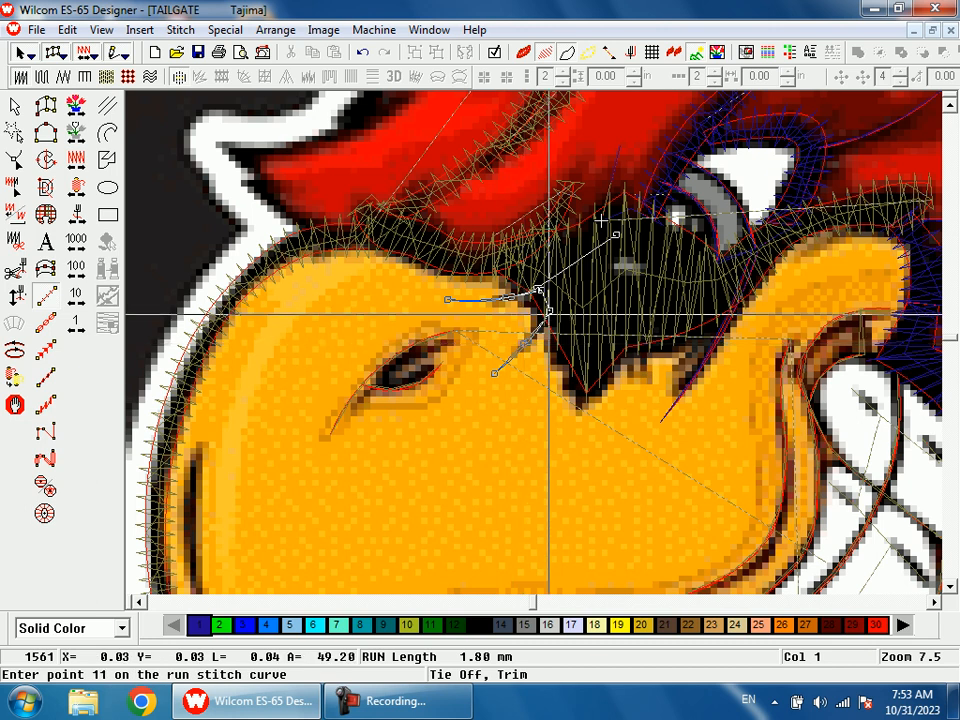
pyautogui.press('Return')
# - Go to the end of the design and preview it as realistic stitching without the artwork, then with it at actual size
pyautogui.hotkey('shift', 'z')
pyautogui.hotkey('shift', 'z')
pyautogui.press('Escape')
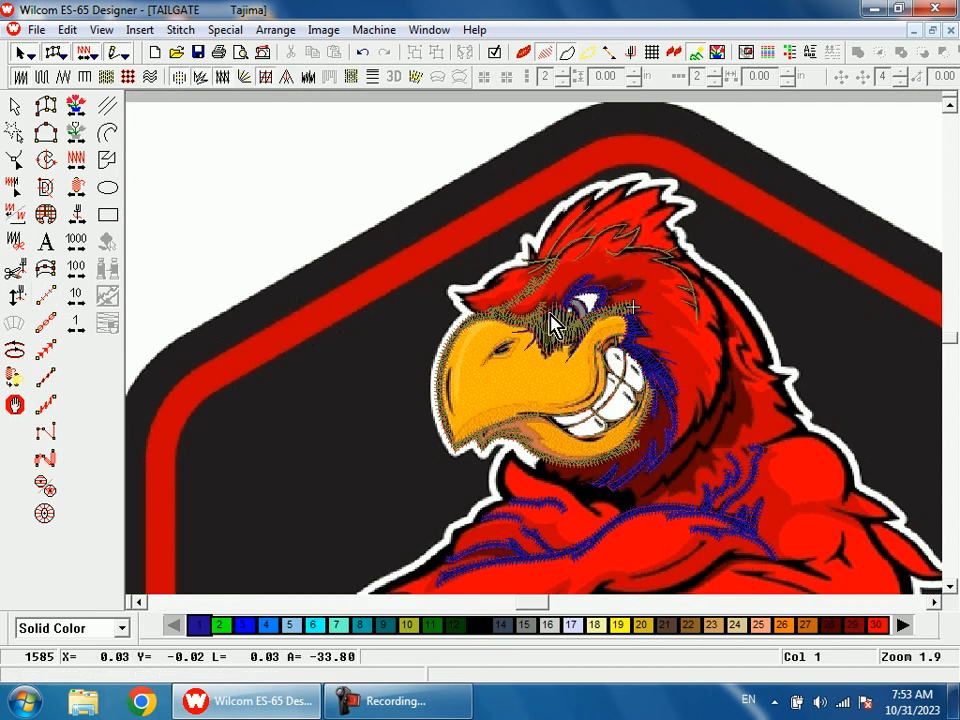
pyautogui.press('End')
pyautogui.press('t')
pyautogui.press('d')
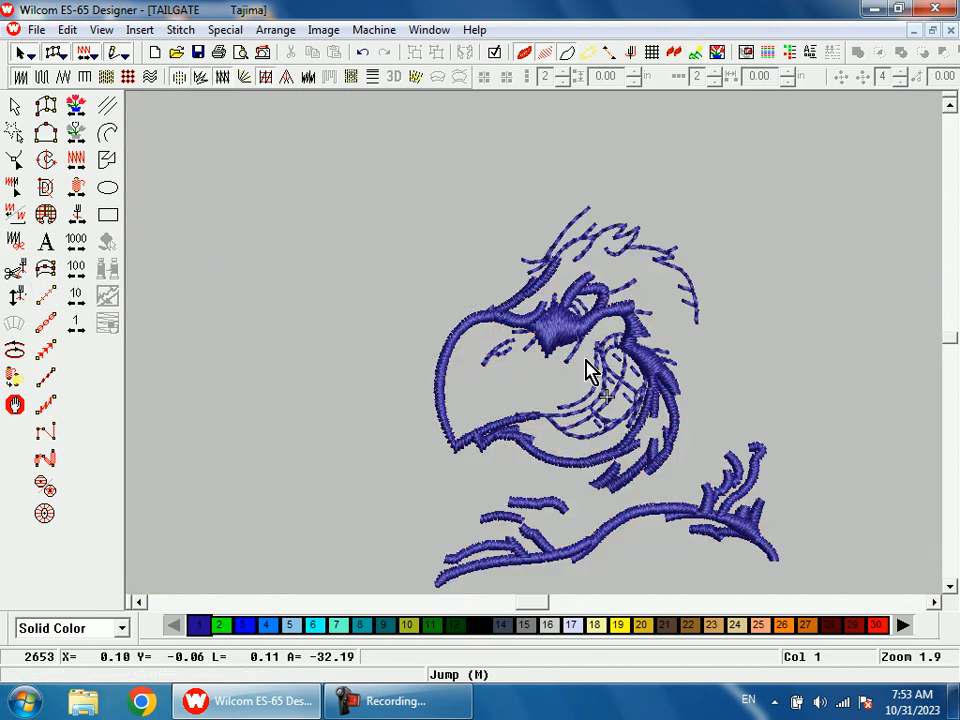
pyautogui.press('1')
pyautogui.scroll(3, 625, 383)
pyautogui.press('d')
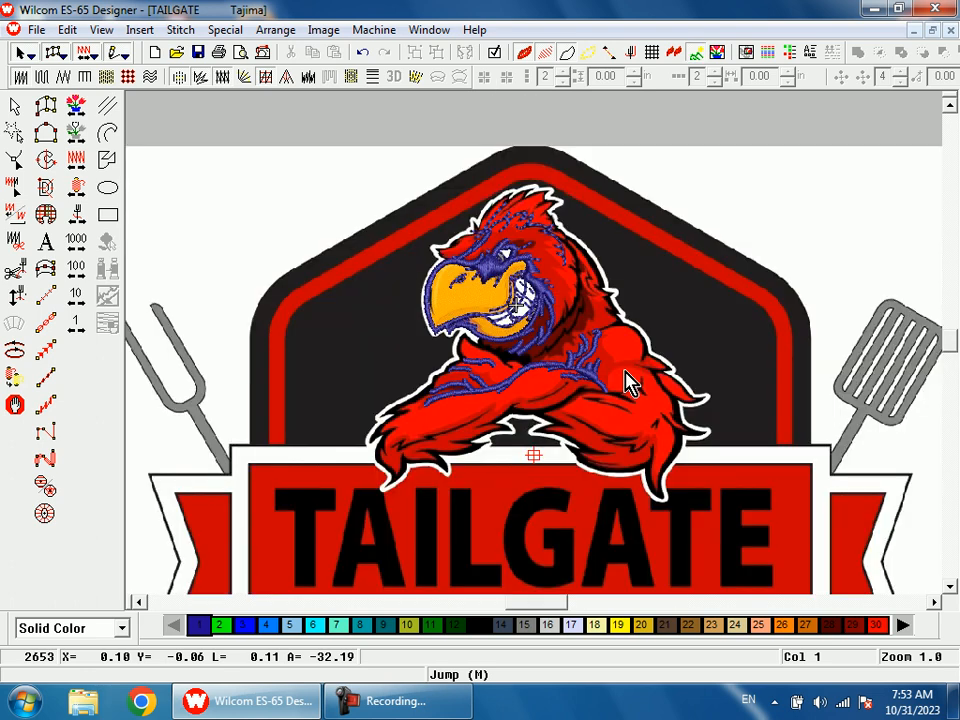
# - Change the stitch type of the wide satin patch between the eye and beak
pyautogui.press('b')
pyautogui.moveTo(390, 215); pyautogui.dragTo(514, 326)
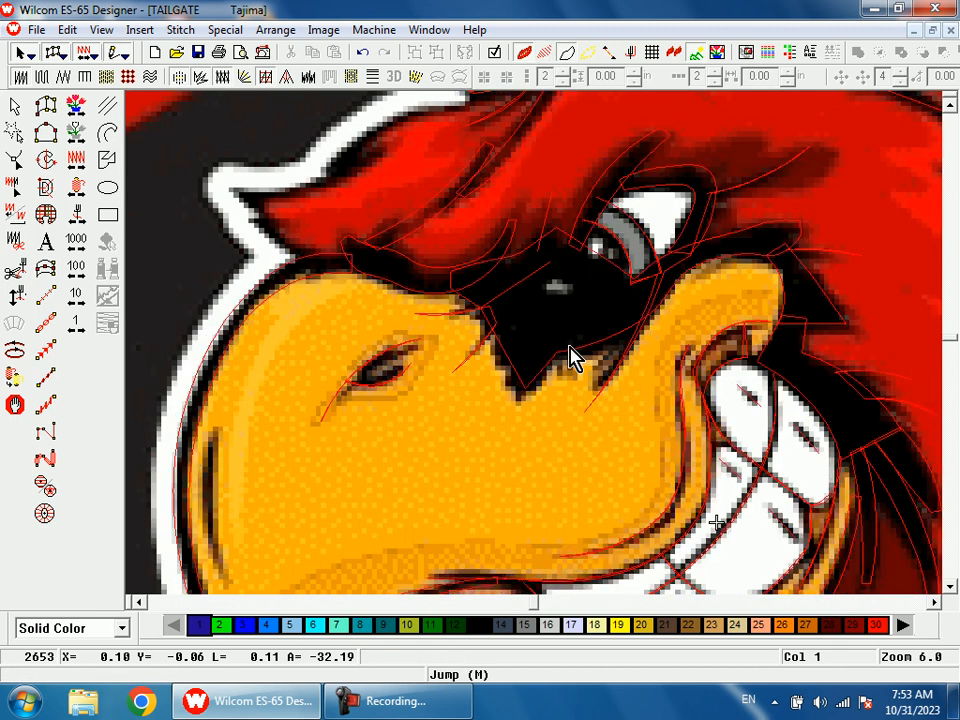
pyautogui.click(570, 357)
pyautogui.click(45, 82)
pyautogui.hotkey('shift', 'z')
pyautogui.hotkey('shift', 'z')
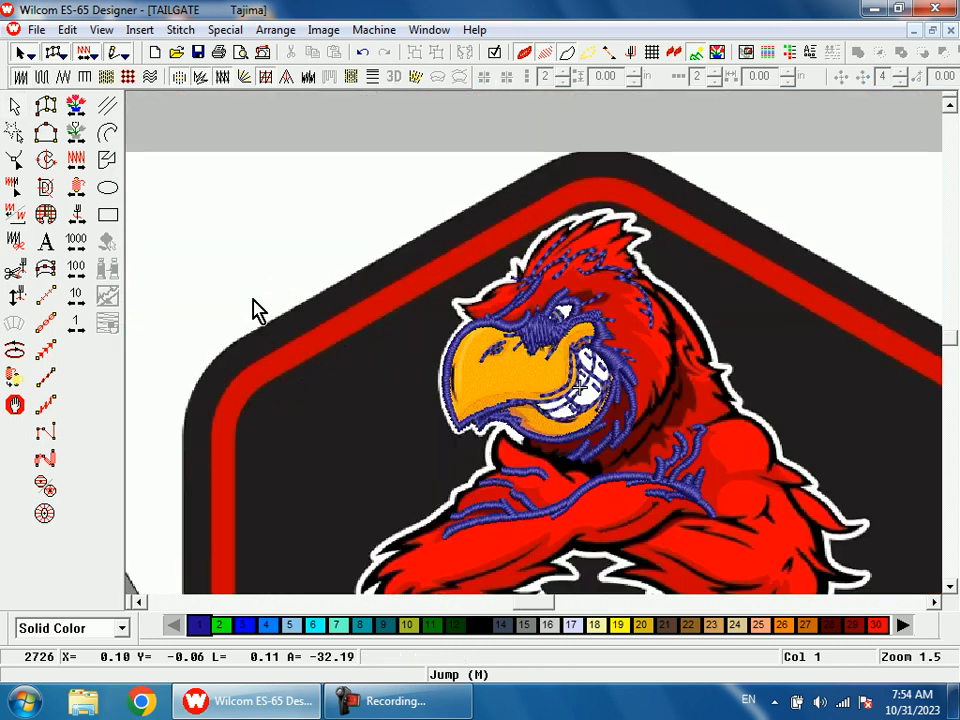
# - Compare the stitched outlines with the mascot artwork by hiding the picture and showing it again at actual size
pyautogui.press('Escape')
pyautogui.press('d')
pyautogui.hotkey('shift', 'z')
pyautogui.press('d')
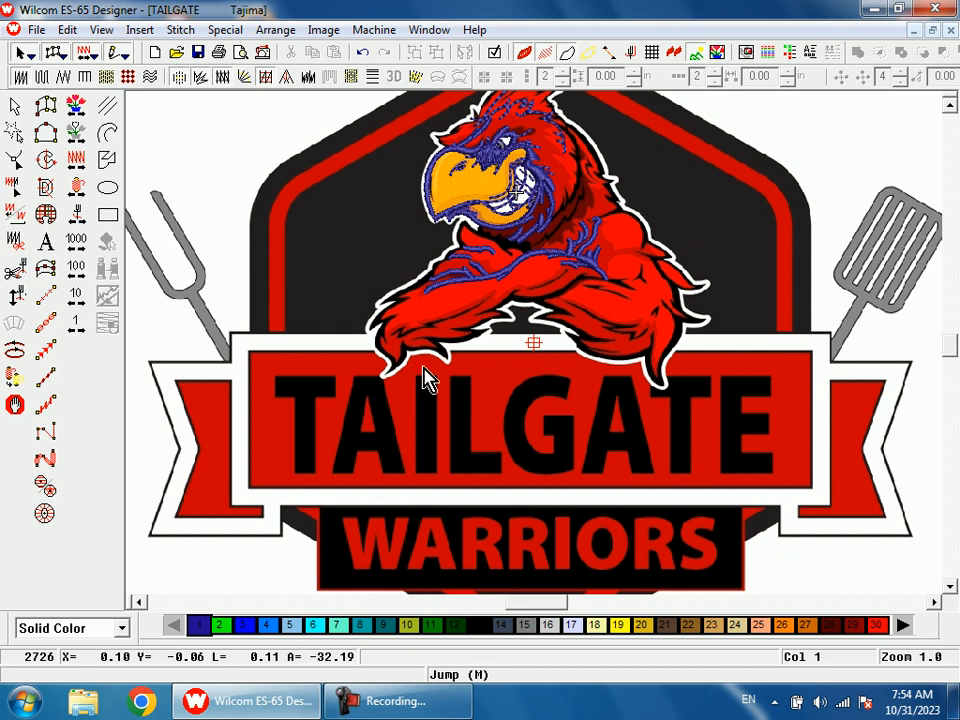
pyautogui.scroll(2, 520, 412)
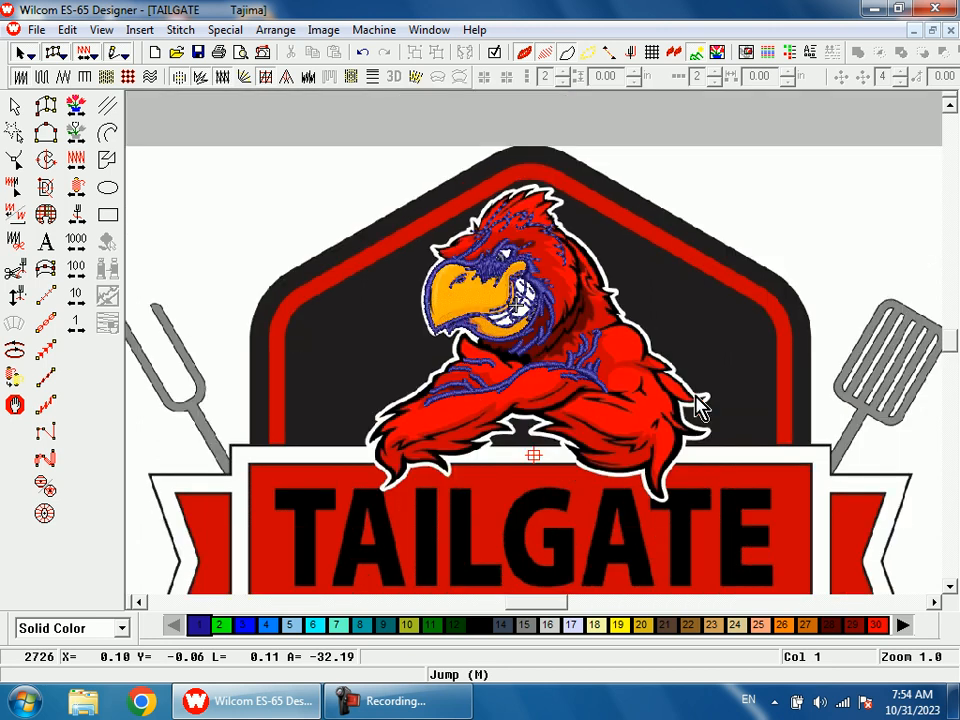